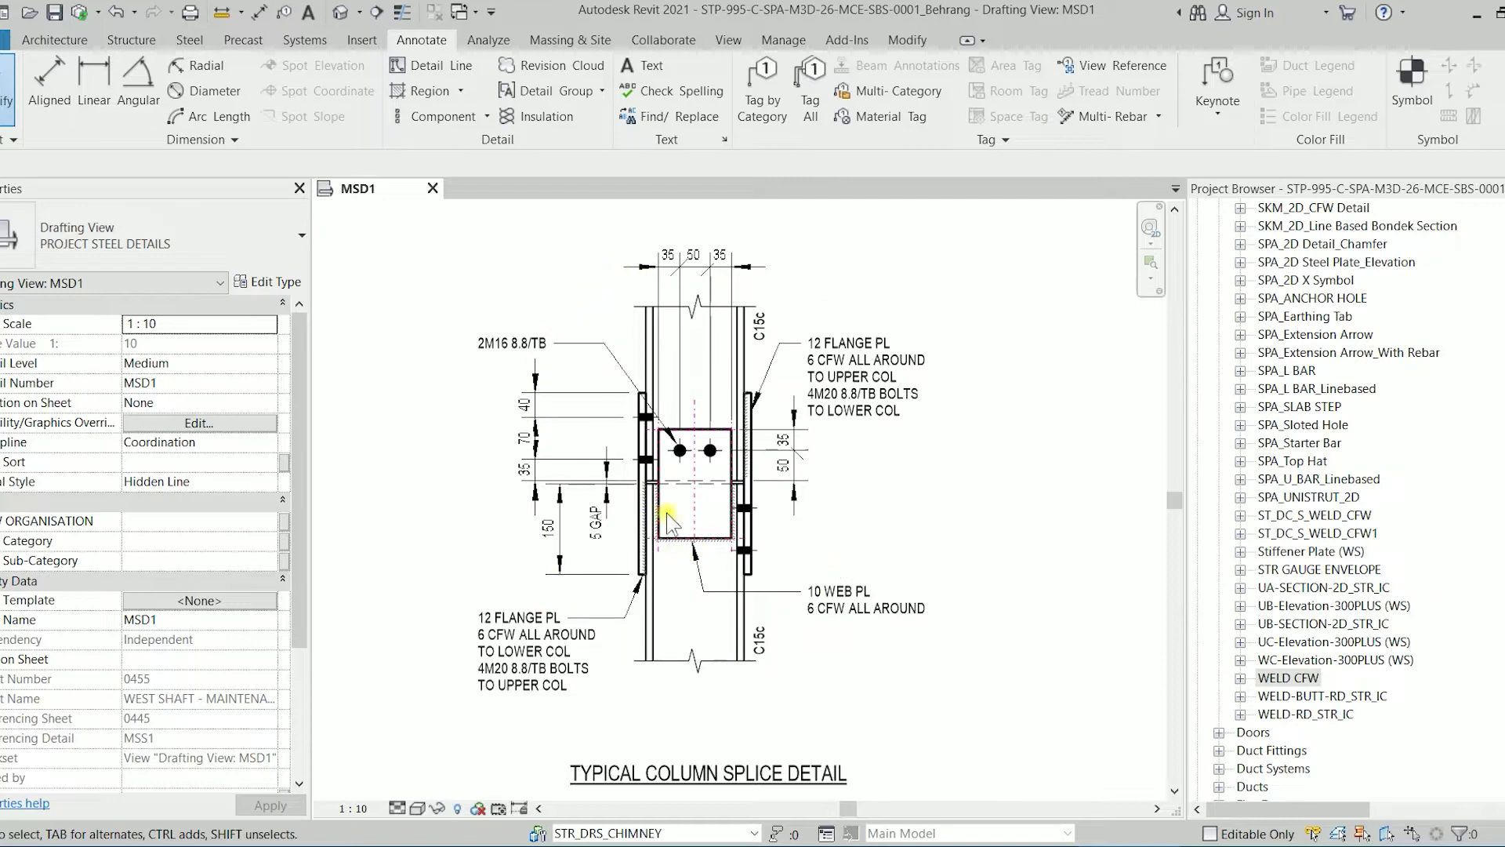
Step: Examine the weld repeating detail along the web plate's lower edge and its 6 CFW ALL AROUND note
{"action": "scroll", "coordinate": [761, 558], "scroll_direction": "up", "scroll_amount": 3}
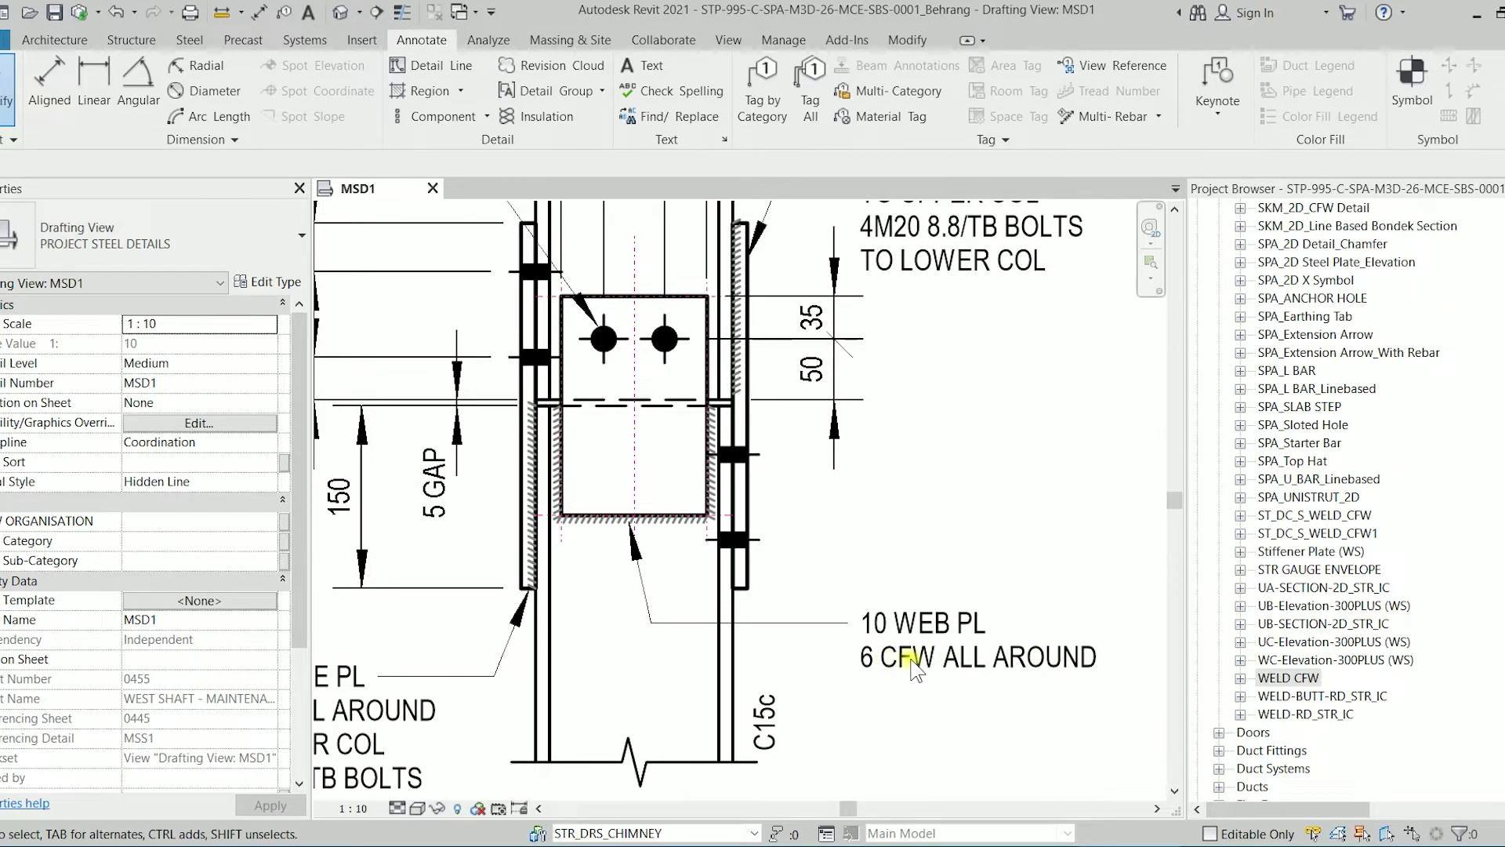
{"action": "scroll", "coordinate": [667, 521], "scroll_direction": "up", "scroll_amount": 5}
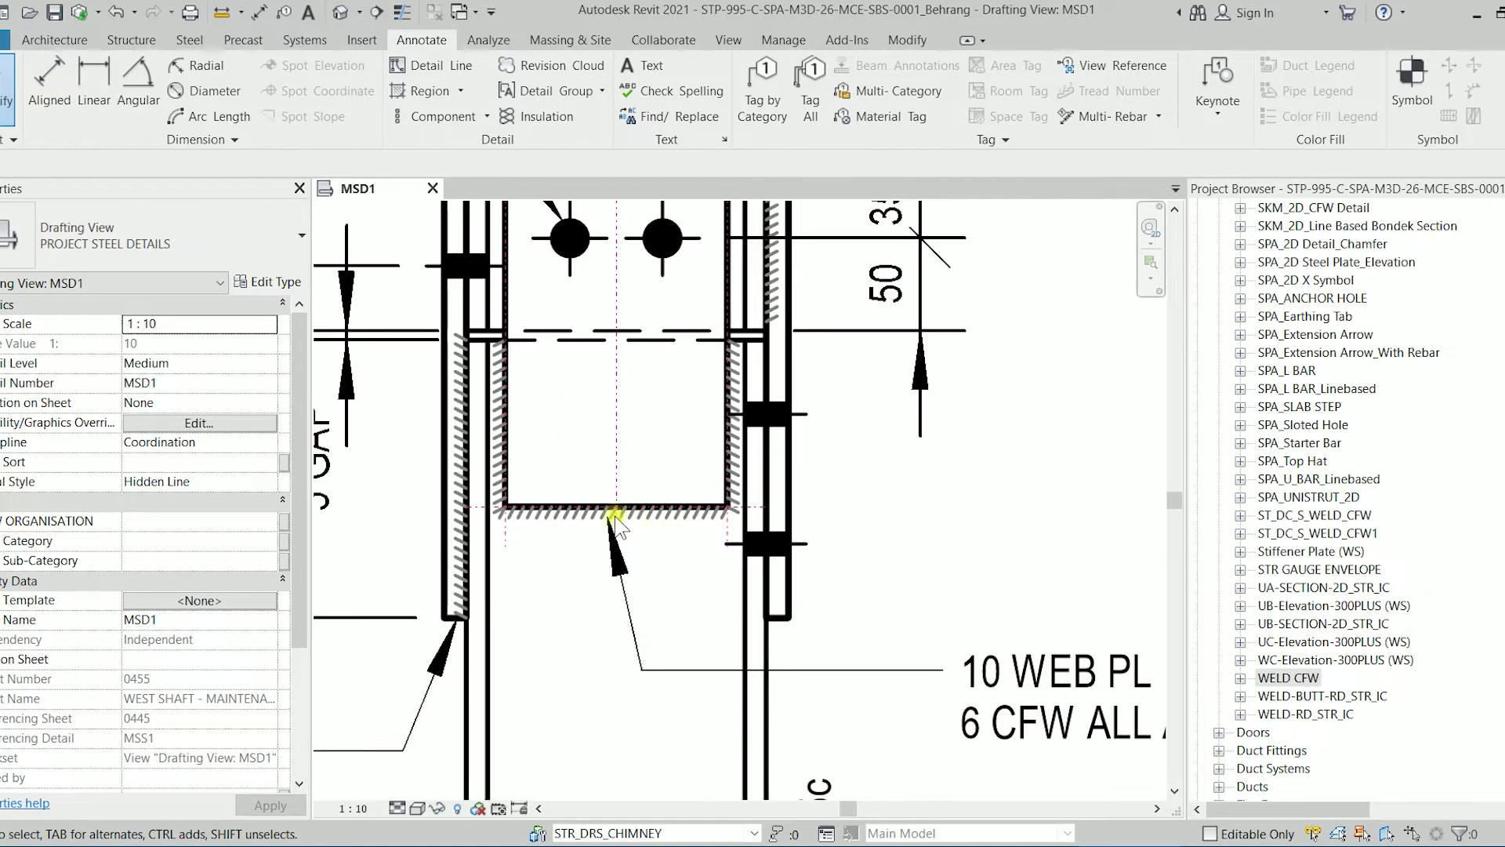
{"action": "left_click", "coordinate": [492, 511]}
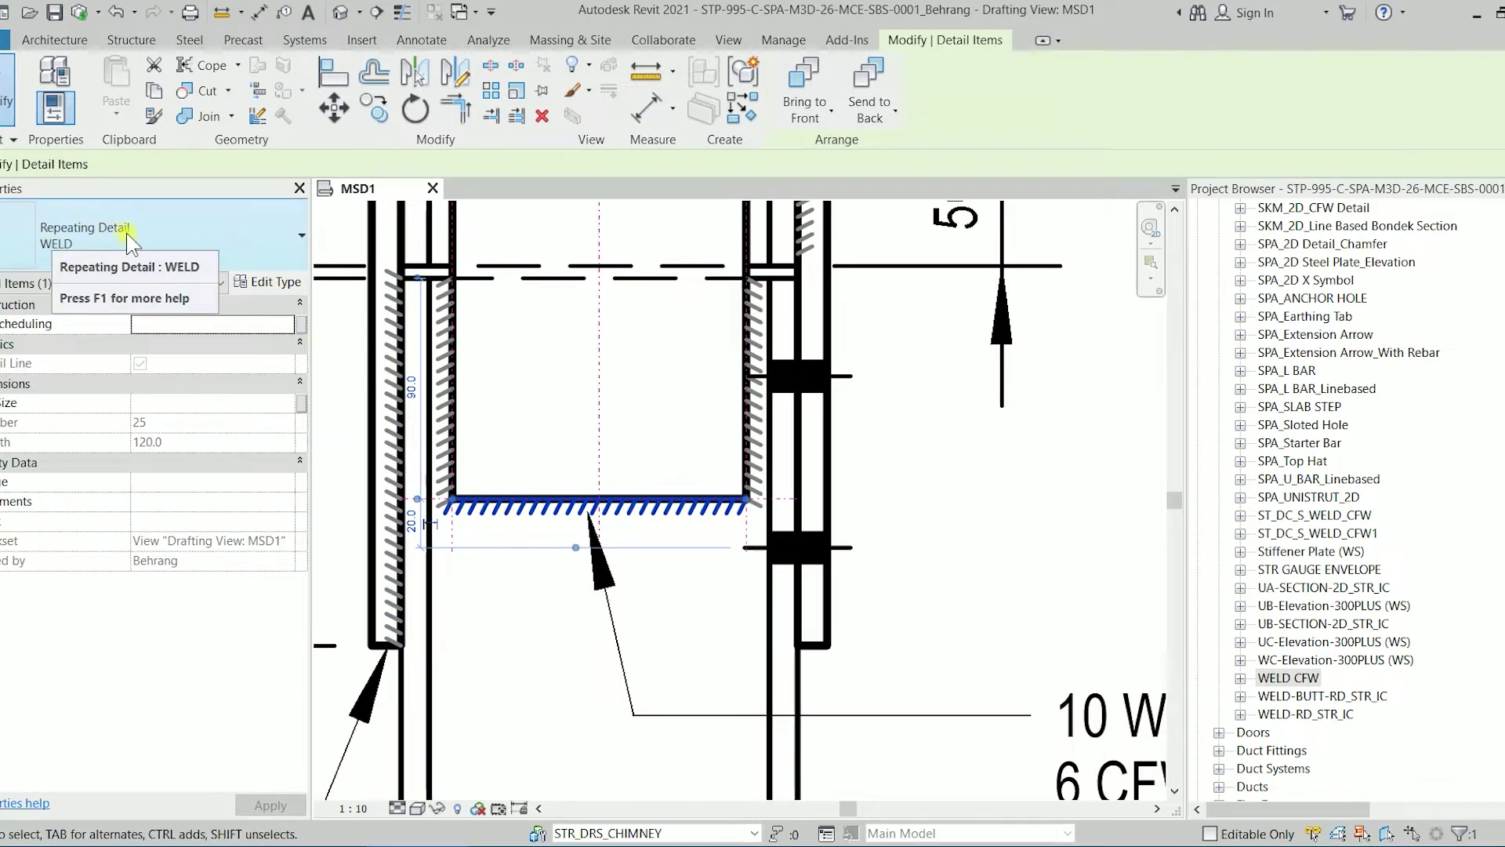
{"action": "left_click", "coordinate": [419, 41]}
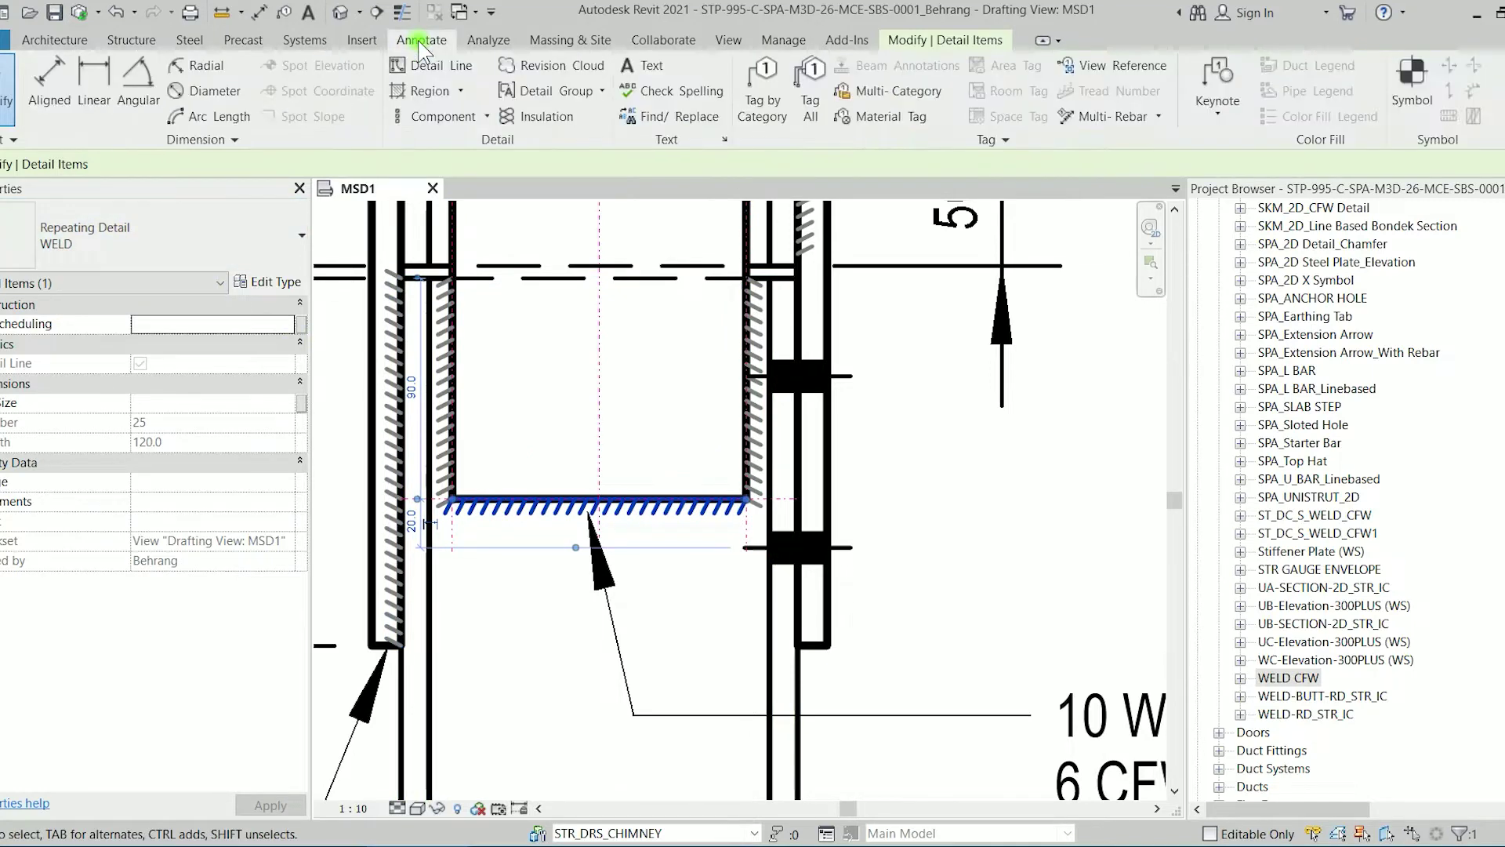
{"action": "left_click", "coordinate": [487, 118]}
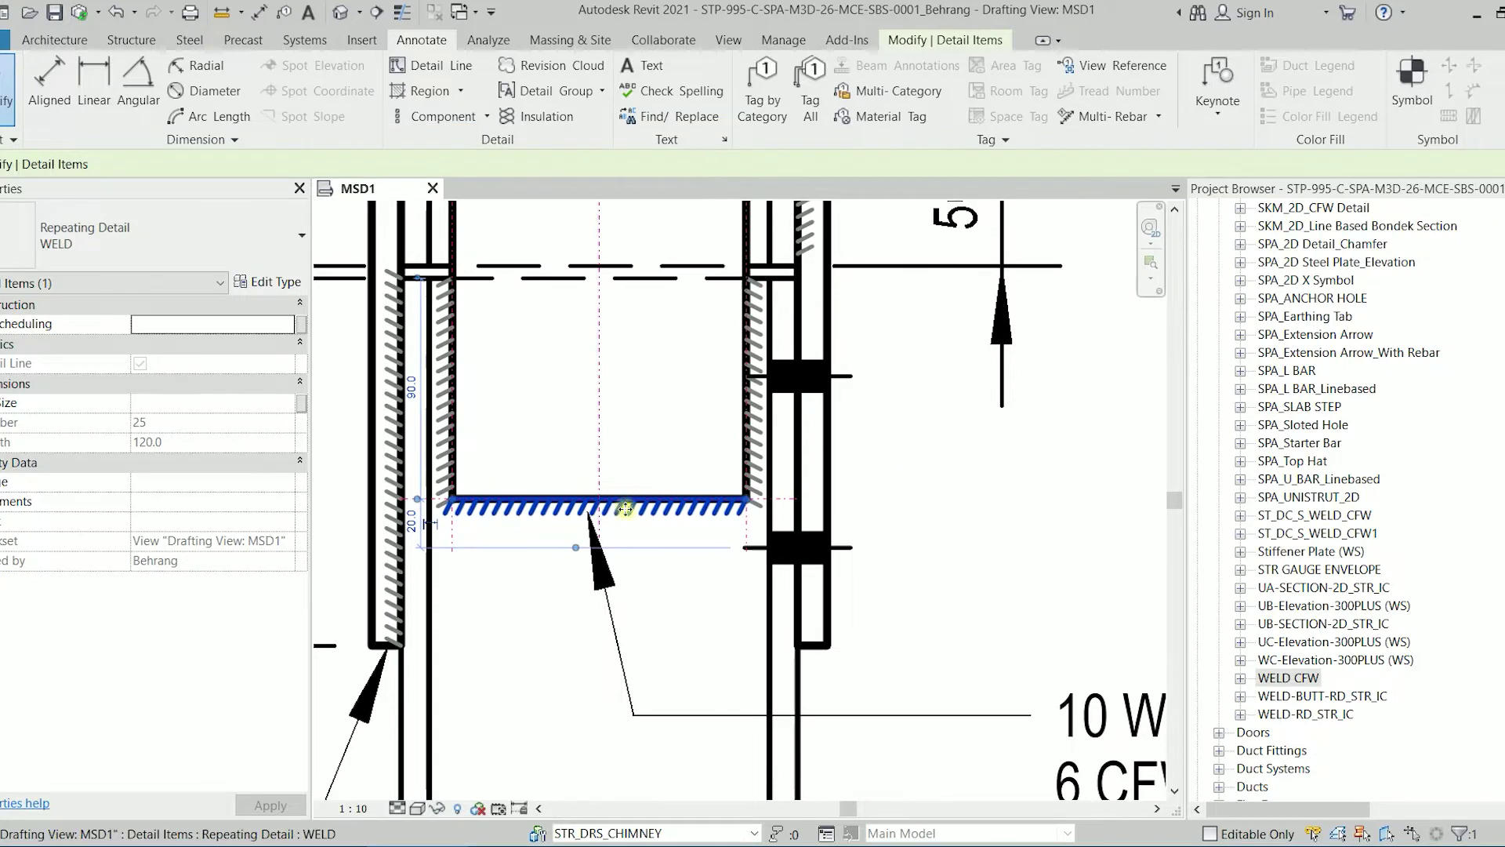
{"action": "left_click", "coordinate": [985, 495]}
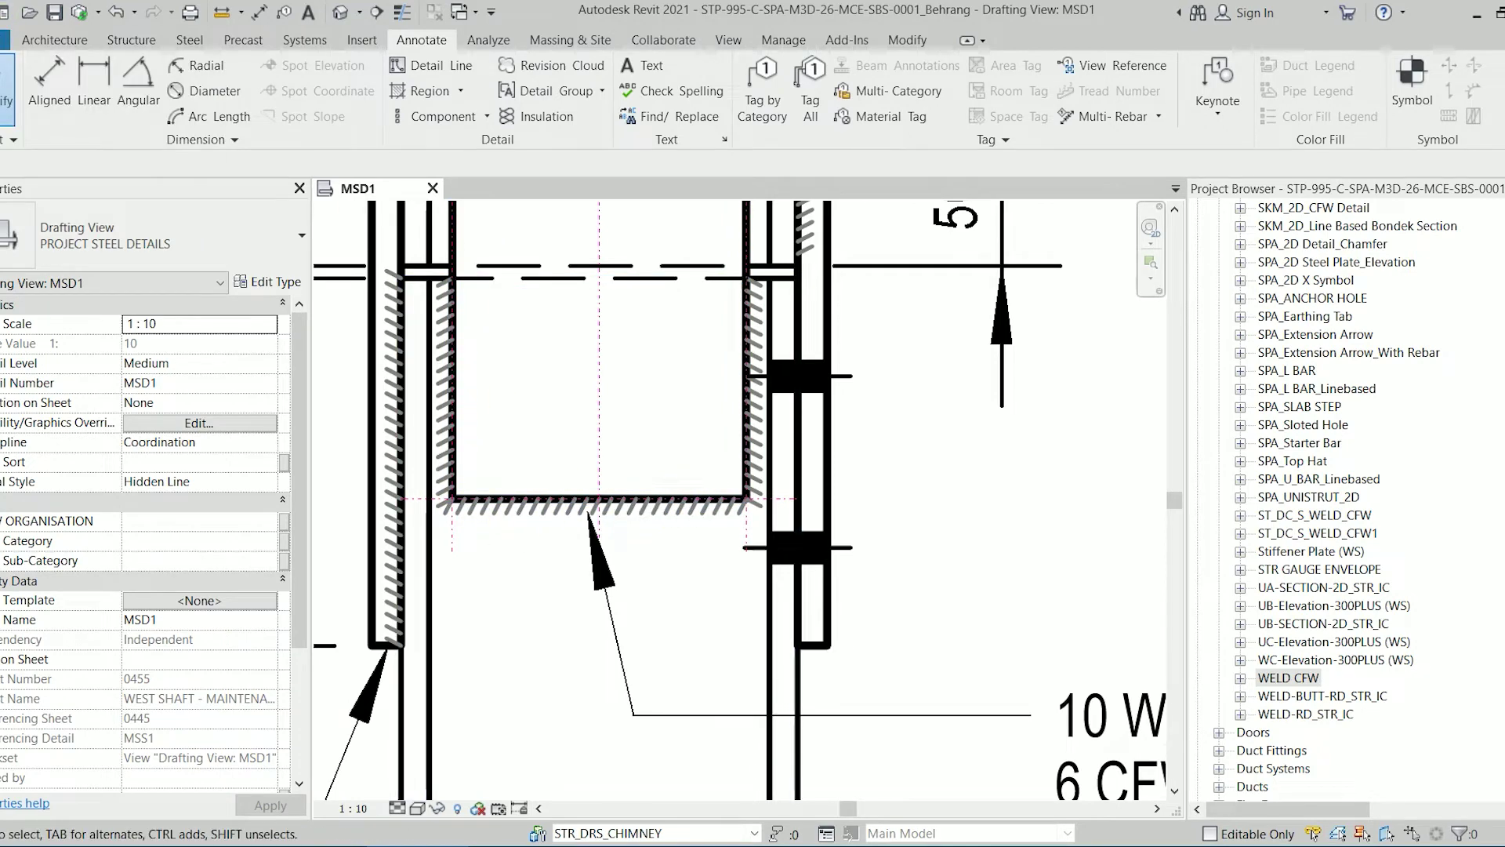
Step: Create a new family from the English Metric Detail Item template
{"action": "left_click", "coordinate": [6, 40]}
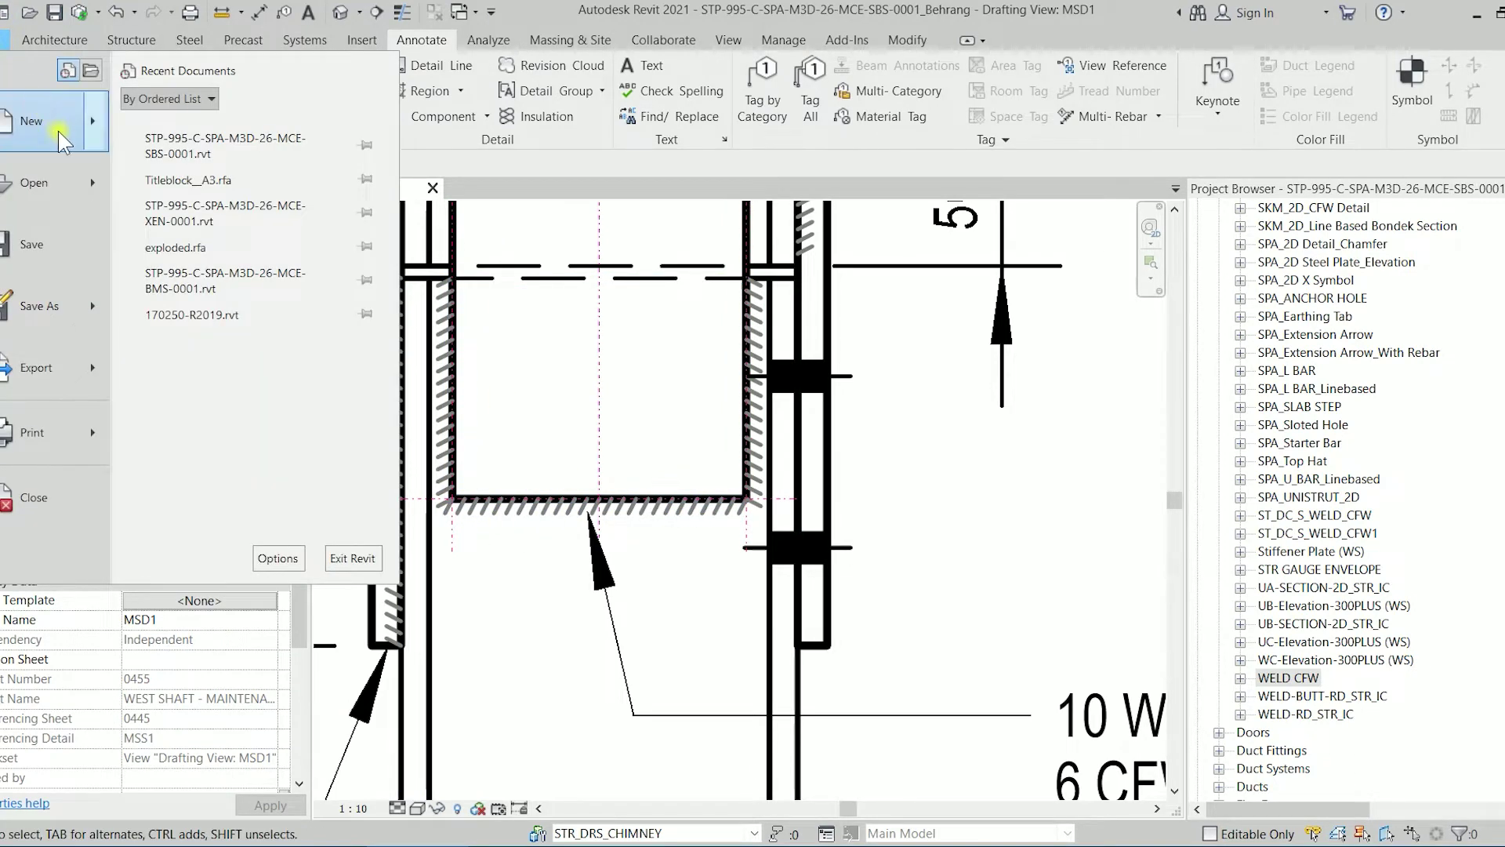
{"action": "mouse_move", "coordinate": [55, 125]}
{"action": "left_click", "coordinate": [229, 190]}
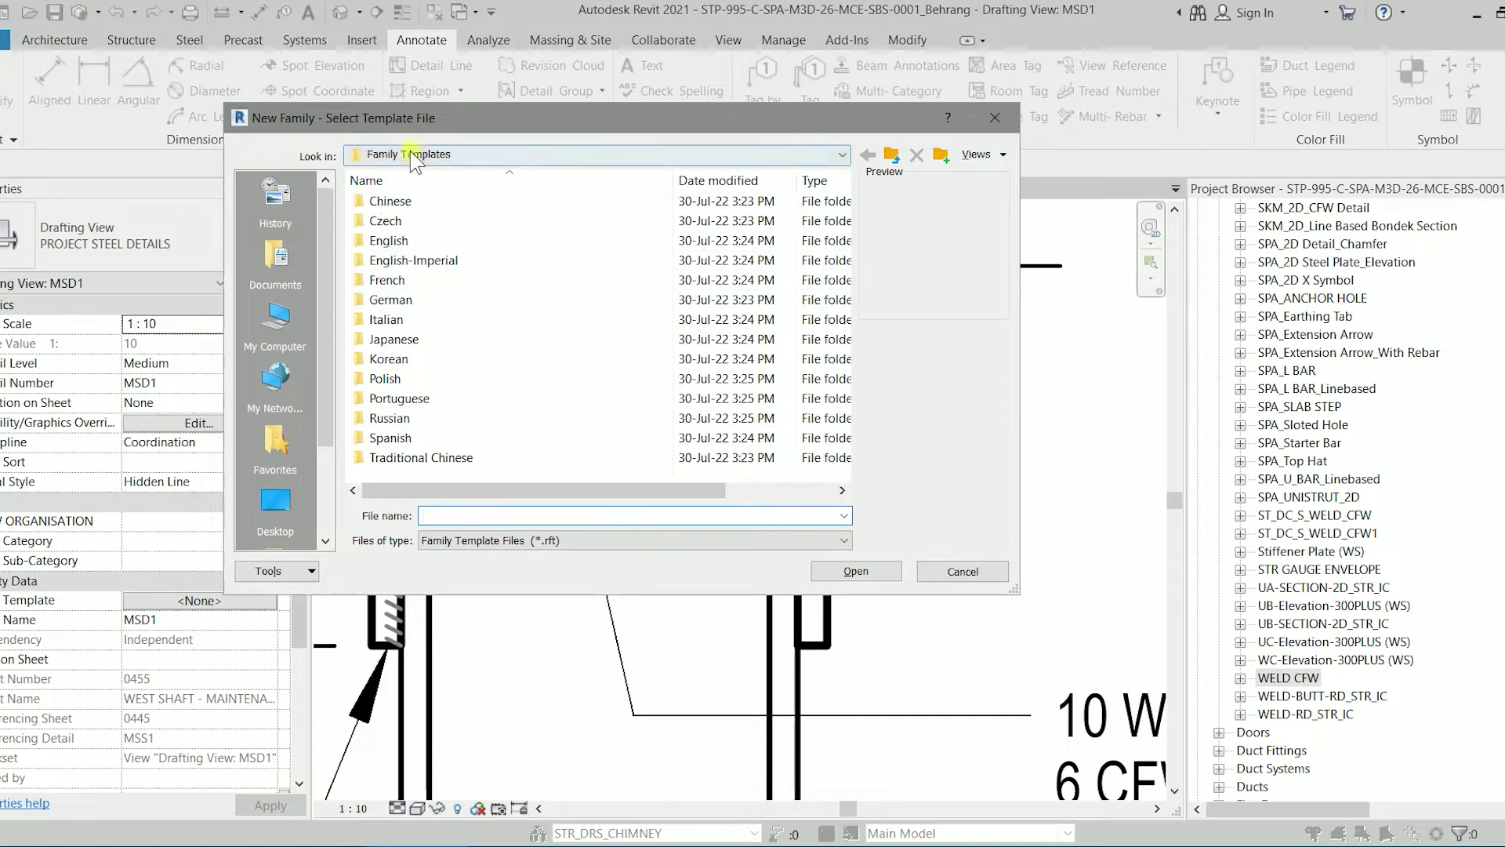
{"action": "double_click", "coordinate": [390, 241]}
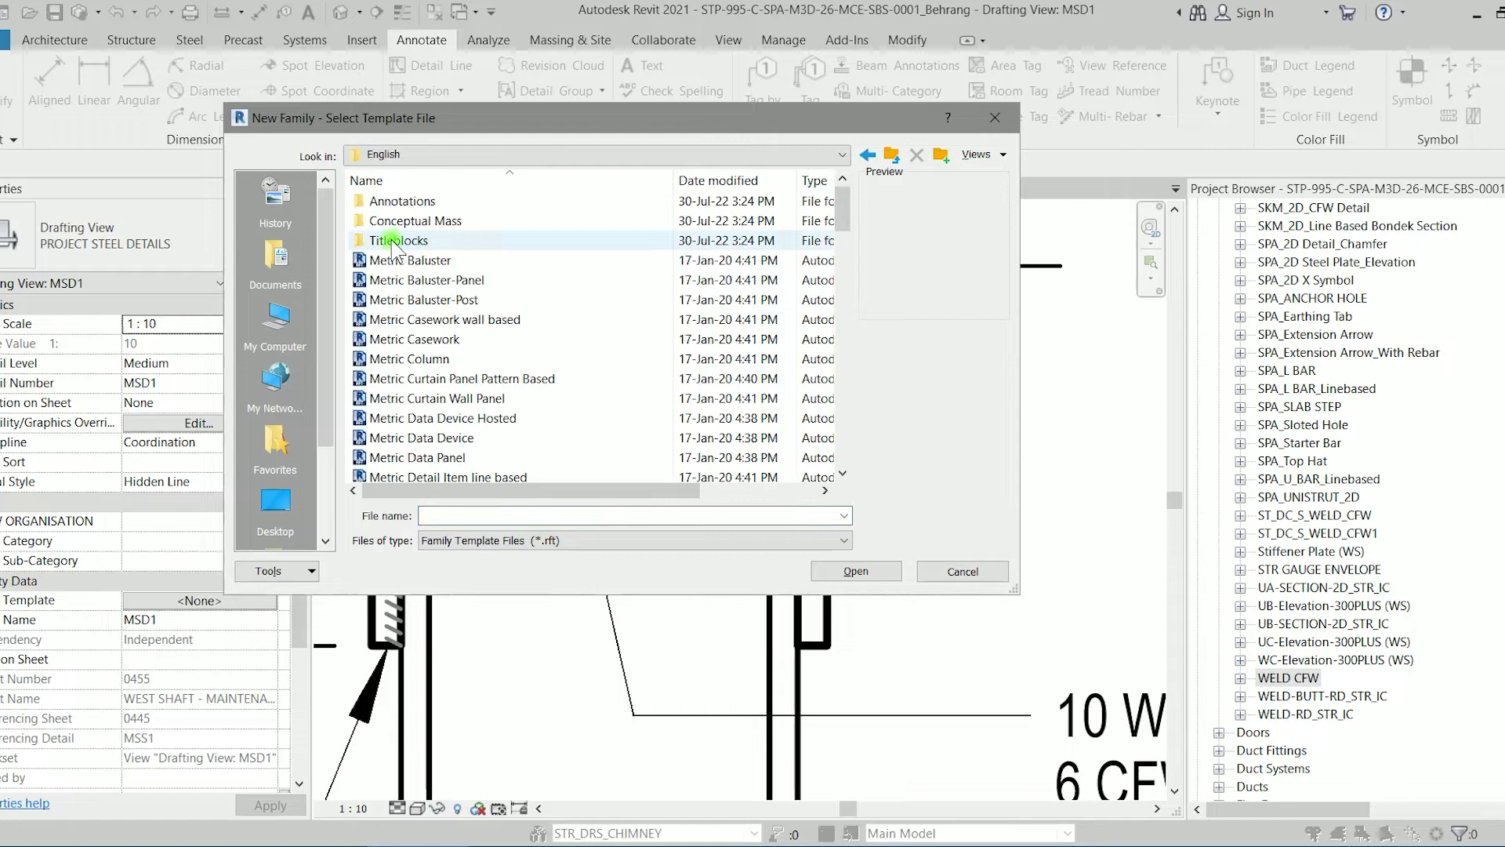
{"action": "scroll", "coordinate": [475, 376], "scroll_direction": "down", "scroll_amount": 1}
{"action": "scroll", "coordinate": [475, 407], "scroll_direction": "down", "scroll_amount": 1}
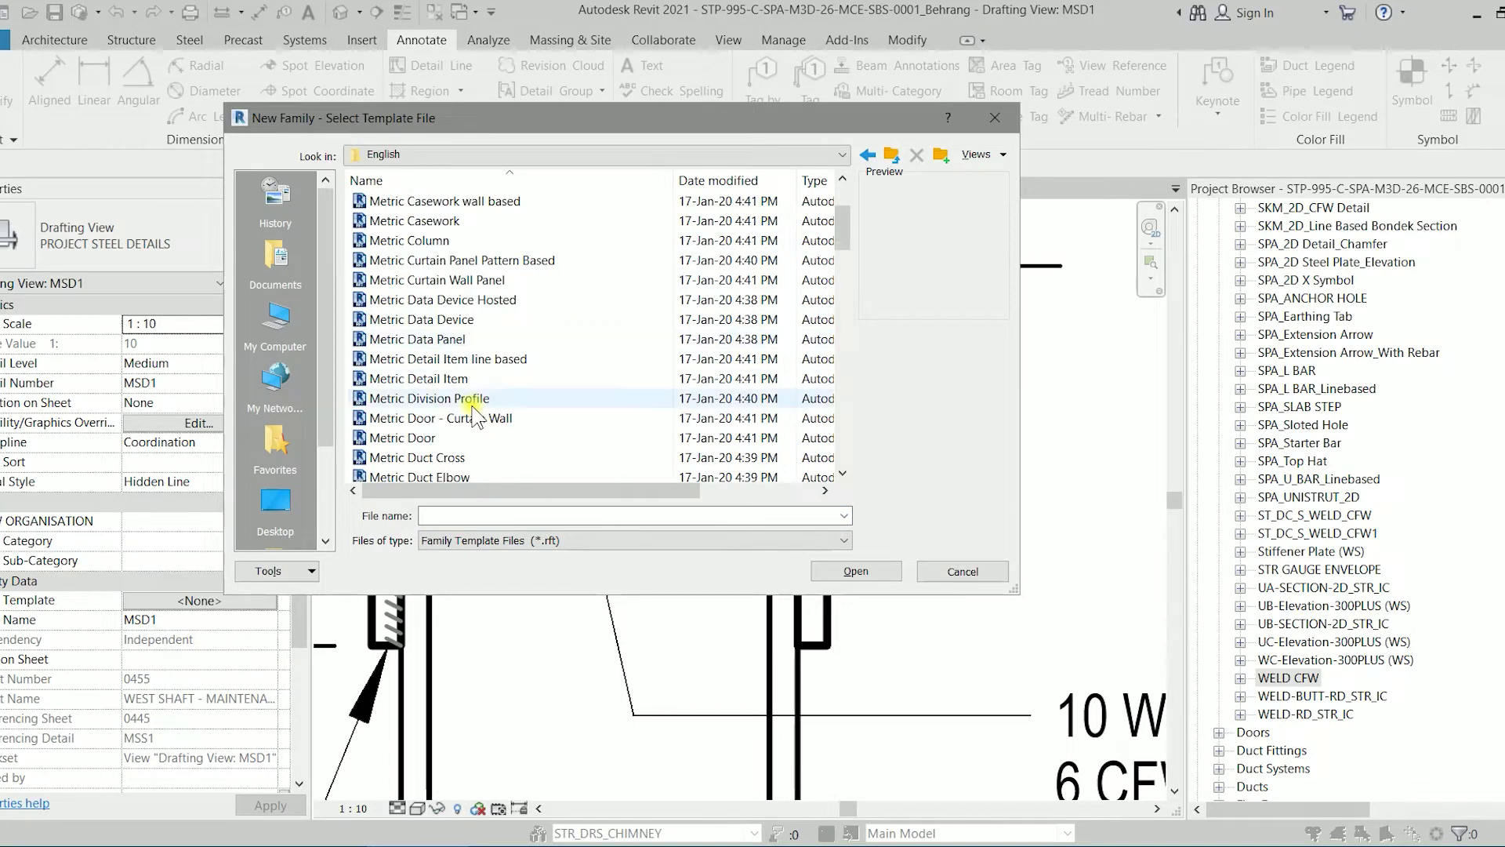
{"action": "left_click", "coordinate": [463, 378]}
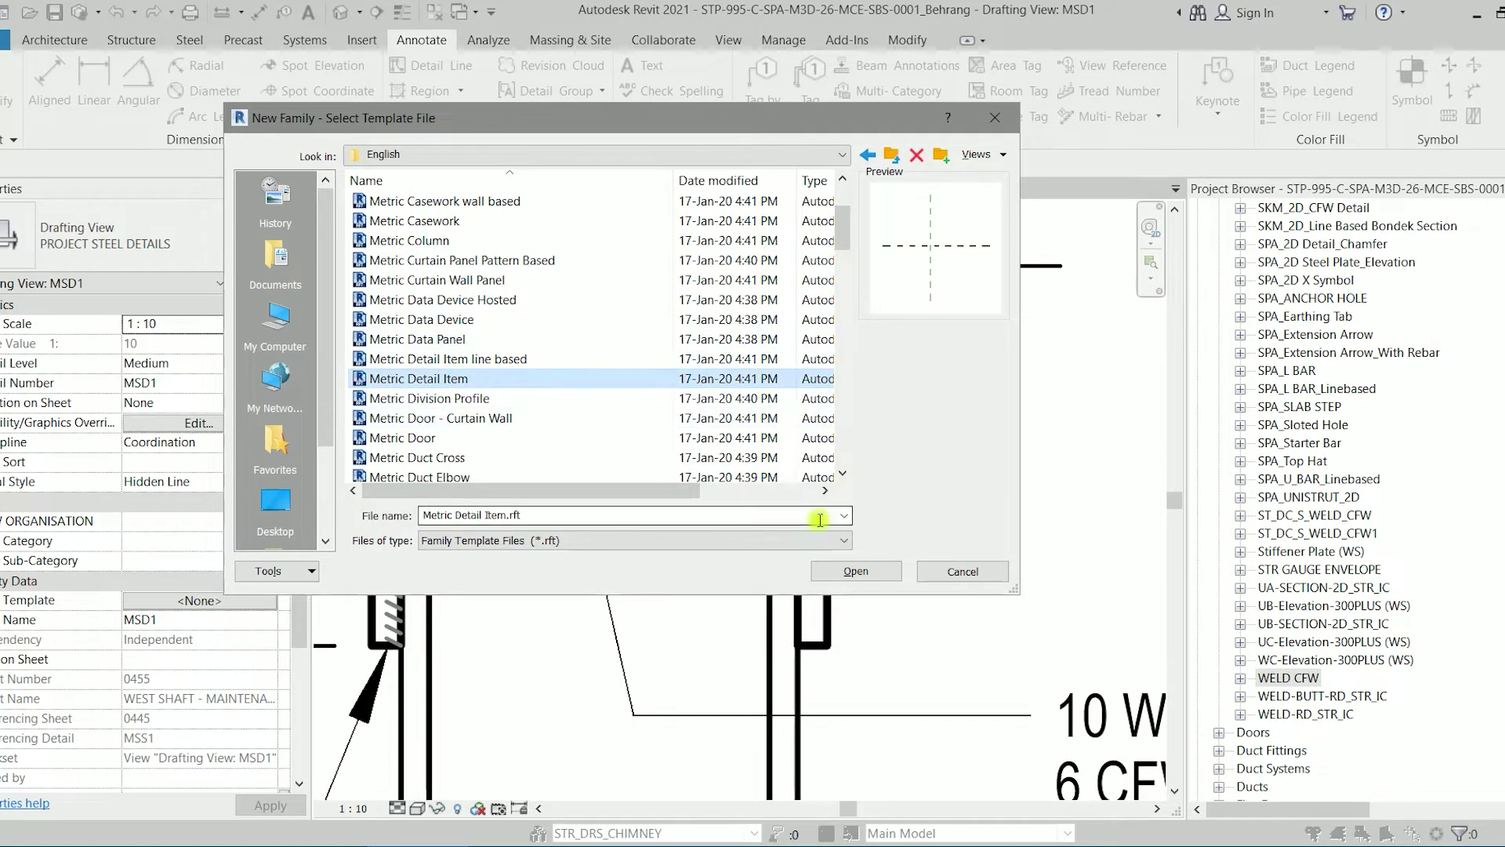
{"action": "left_click", "coordinate": [856, 570]}
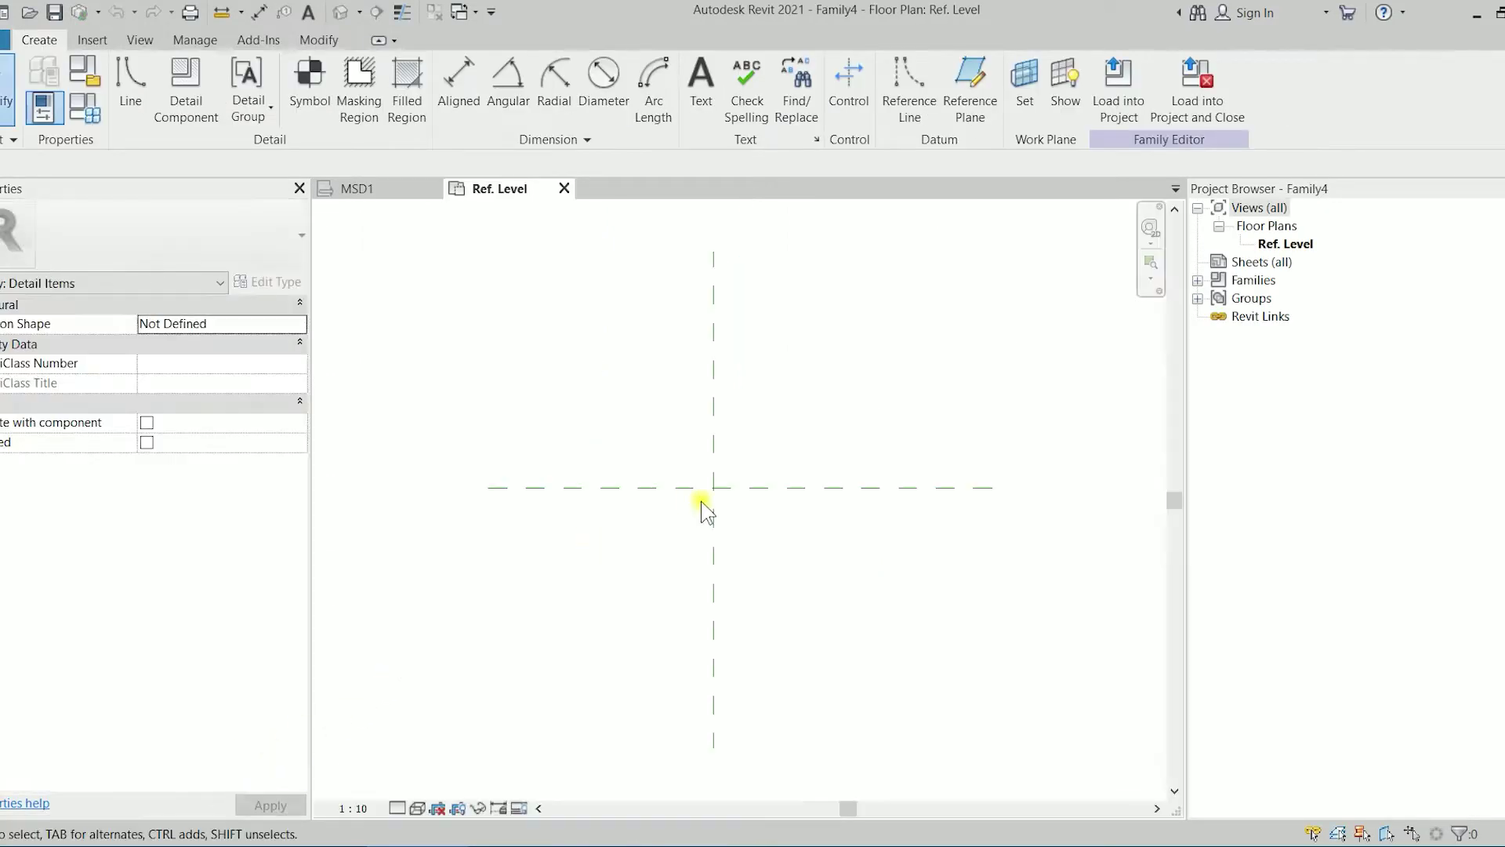
Step: Add a reference plane offset 6 mm above the horizontal centre reference plane
{"action": "scroll", "coordinate": [742, 482], "scroll_direction": "up", "scroll_amount": 2}
{"action": "left_click", "coordinate": [758, 499]}
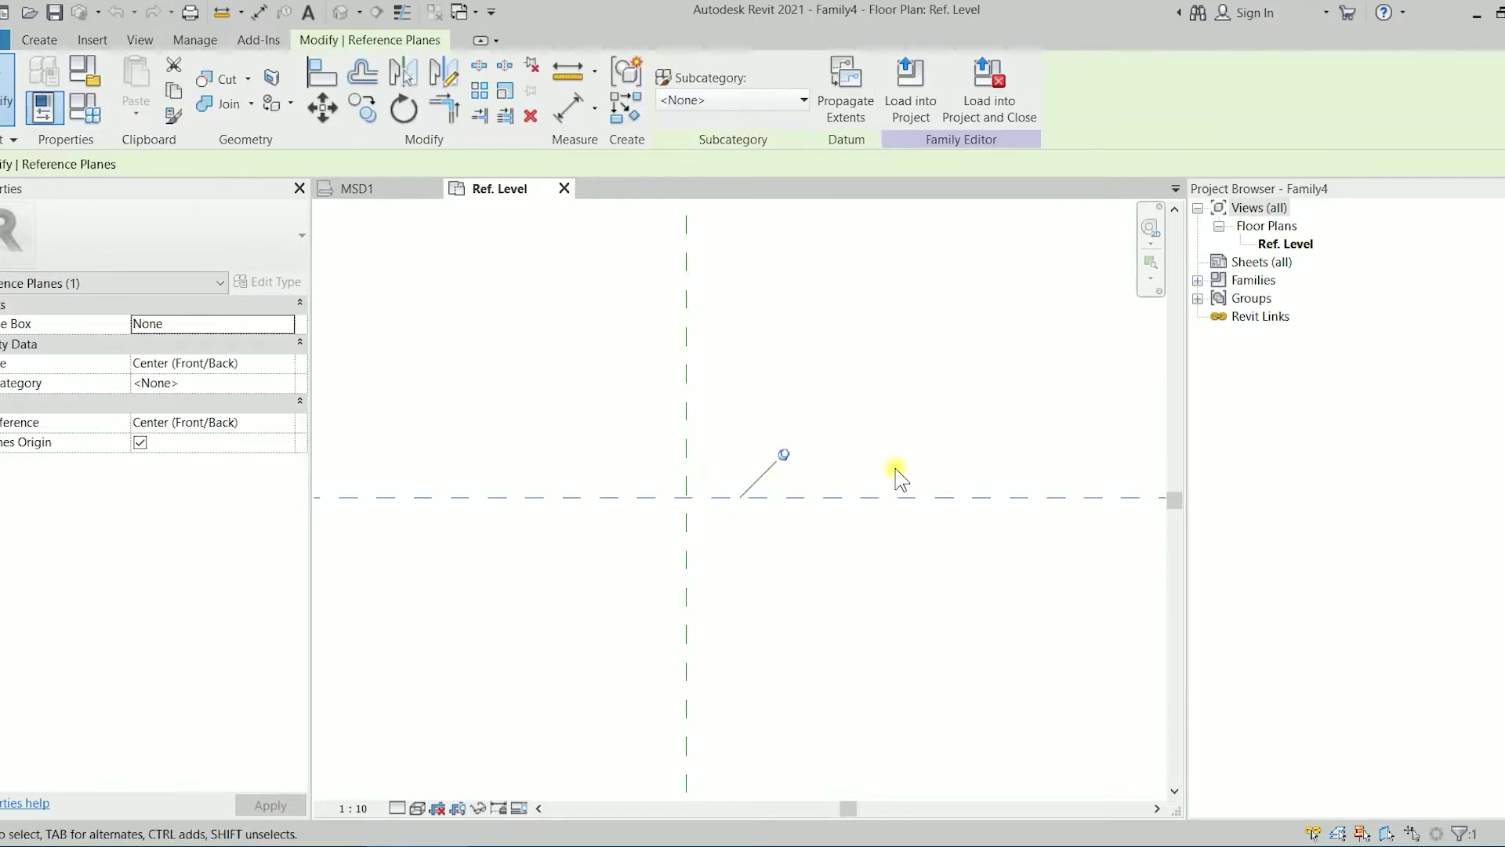
{"action": "key", "text": "r"}
{"action": "key", "text": "p"}
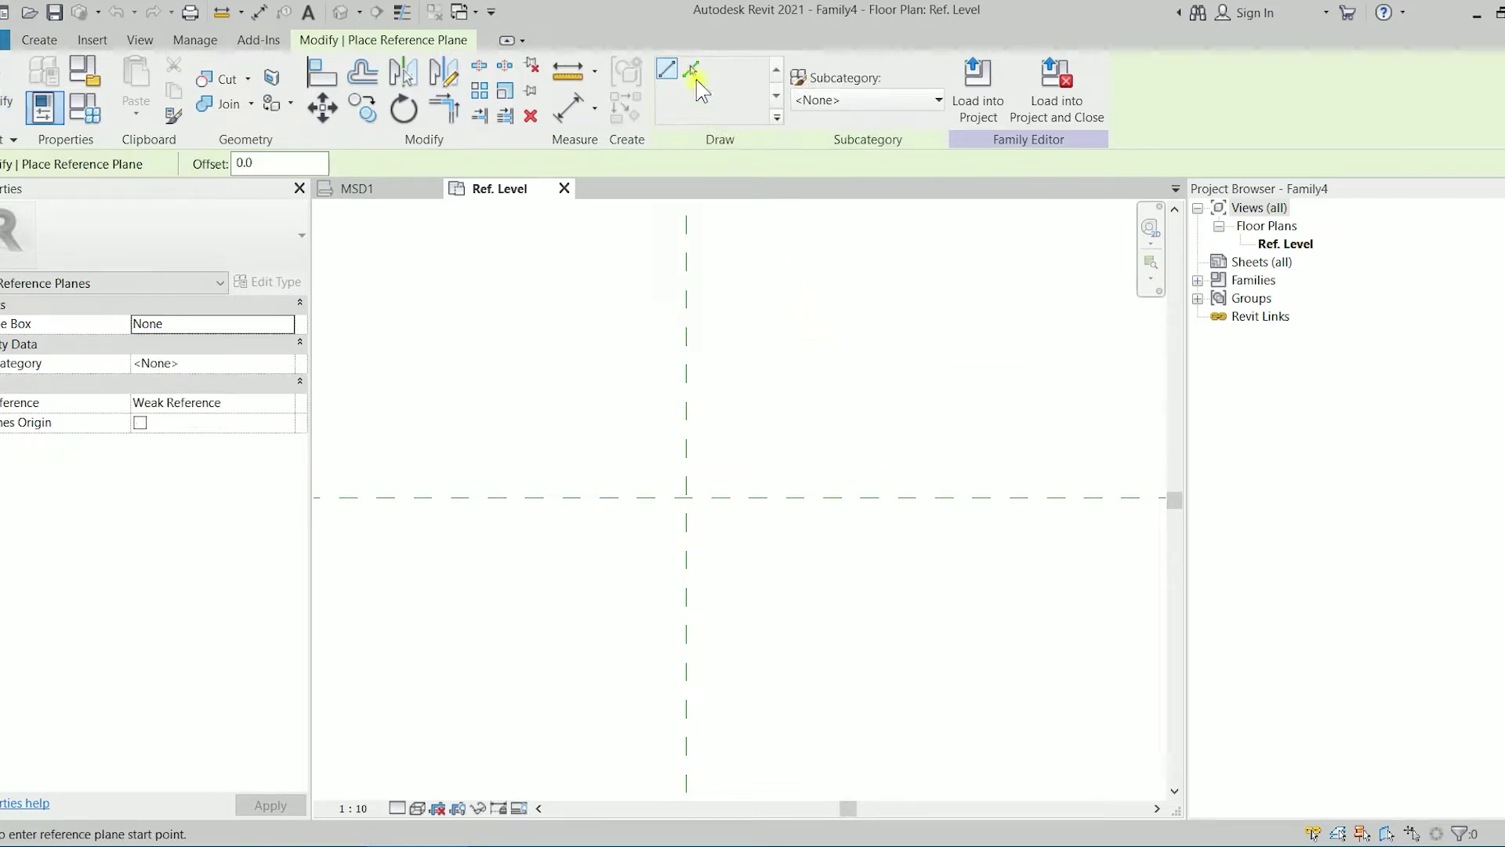
{"action": "left_click", "coordinate": [691, 71]}
{"action": "double_click", "coordinate": [279, 163]}
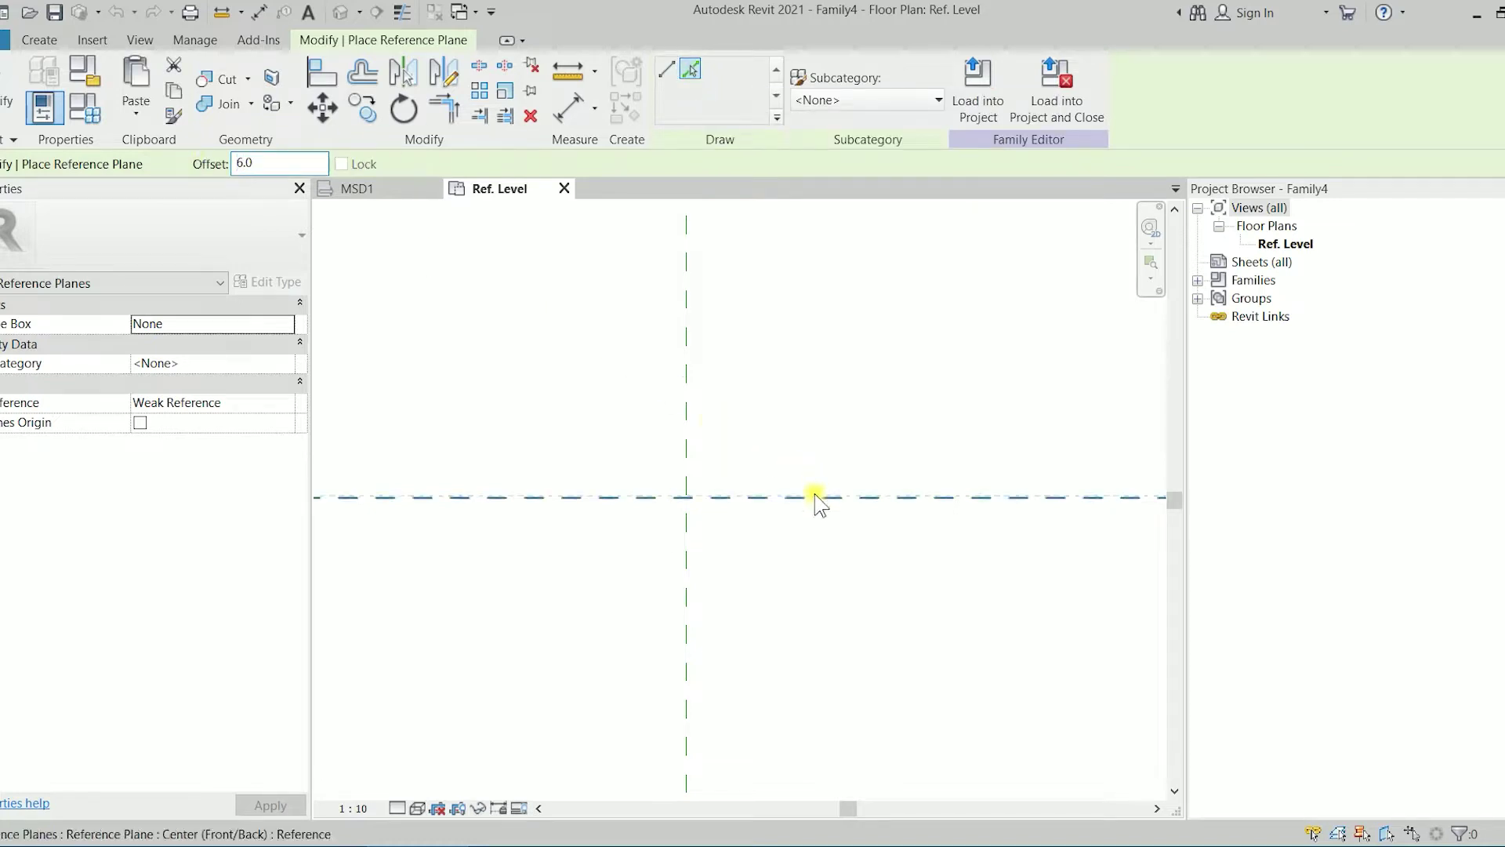
{"action": "middle_click_drag", "start_coordinate": [733, 499], "coordinate": [635, 497]}
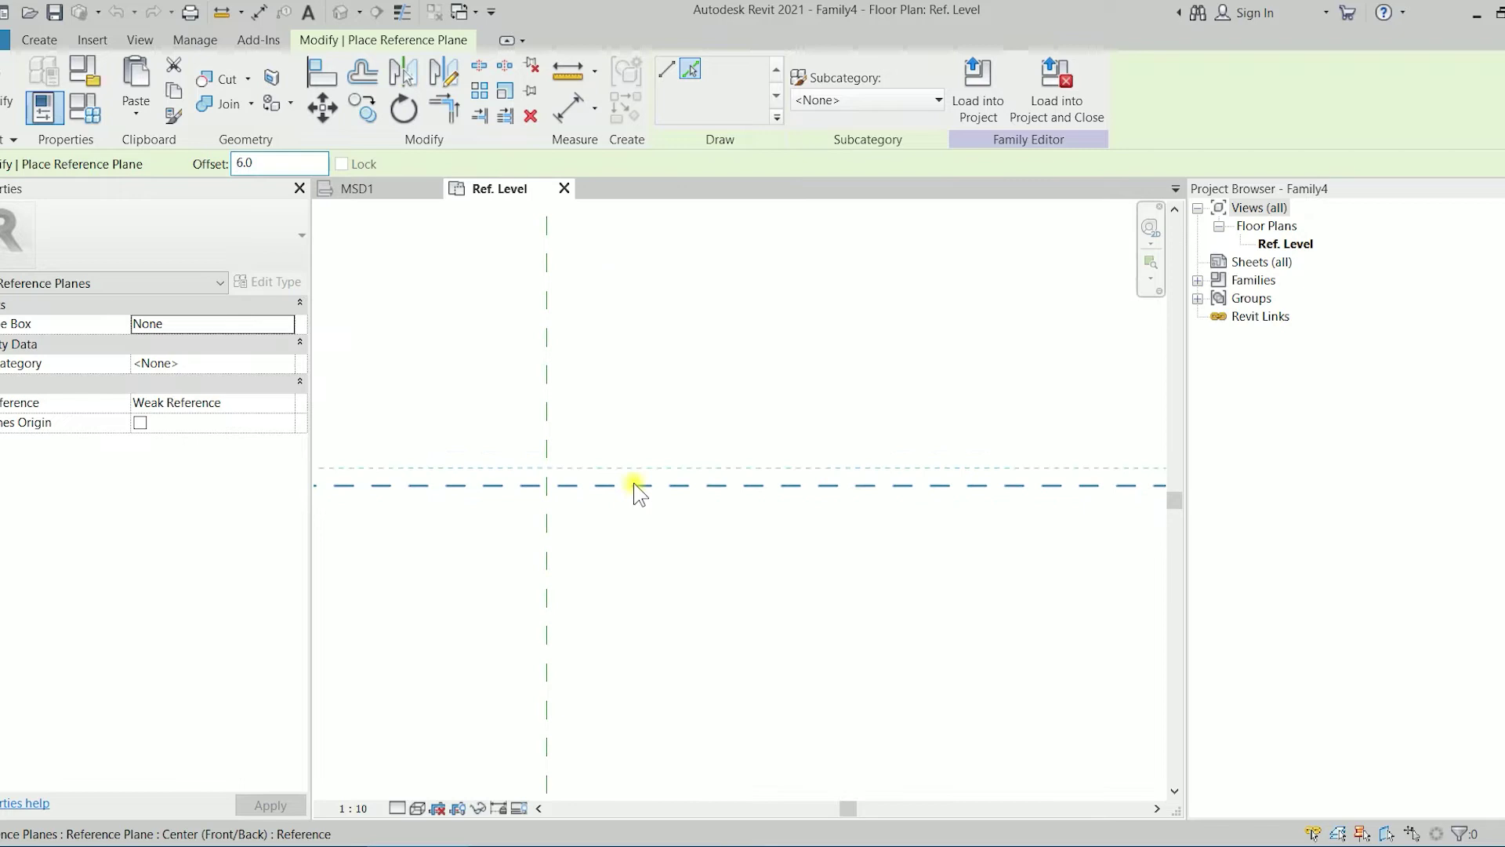
{"action": "left_click", "coordinate": [635, 490]}
{"action": "key", "text": "Escape"}
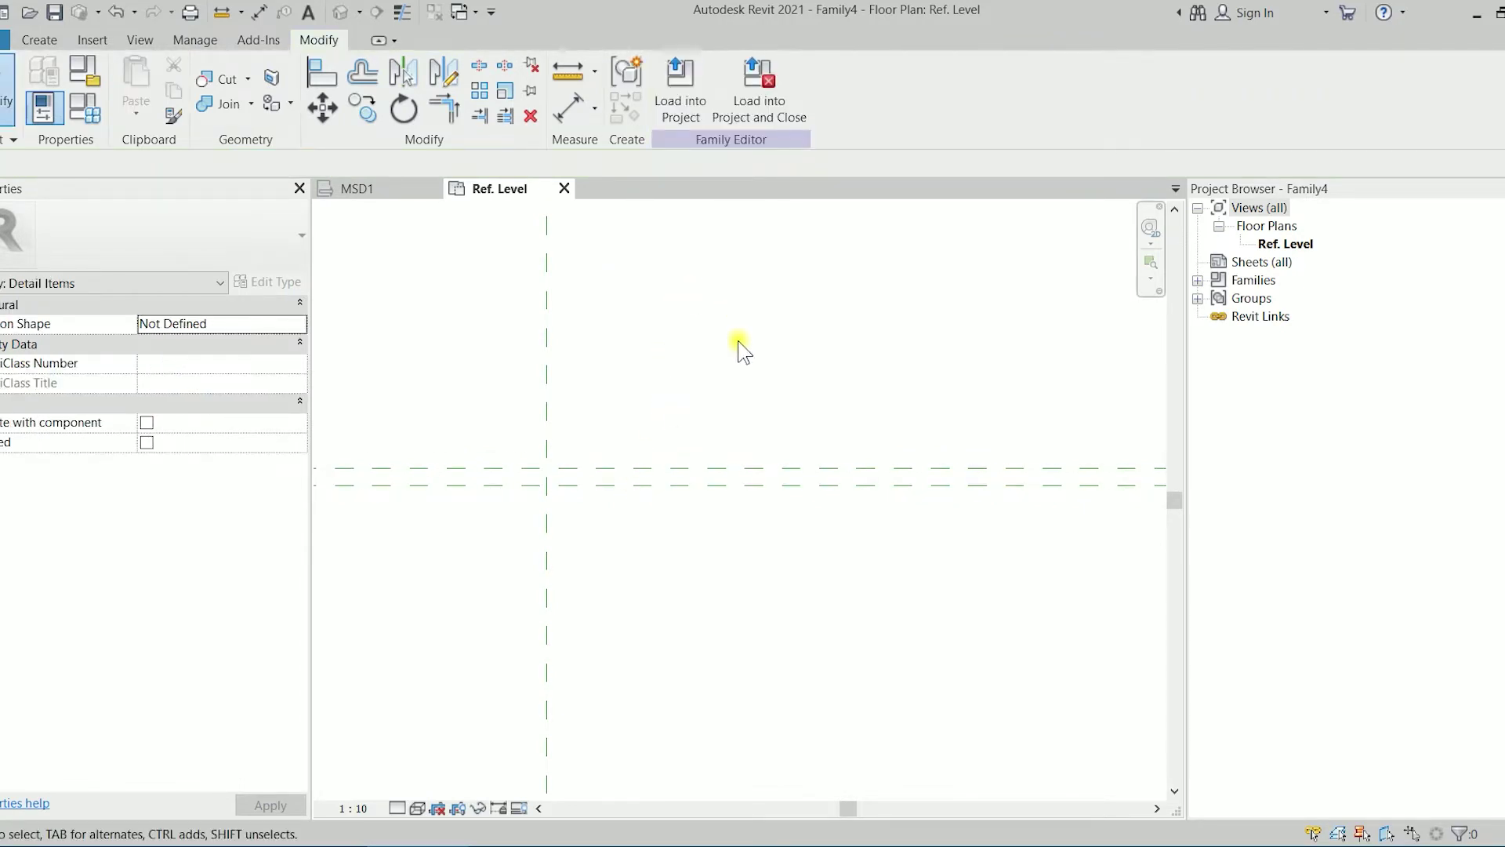
Step: Draw a detail line about 6.9 mm long at 60° from the origin to the upper reference plane, and turn on thin lines
{"action": "middle_click_drag", "start_coordinate": [740, 343], "coordinate": [701, 414]}
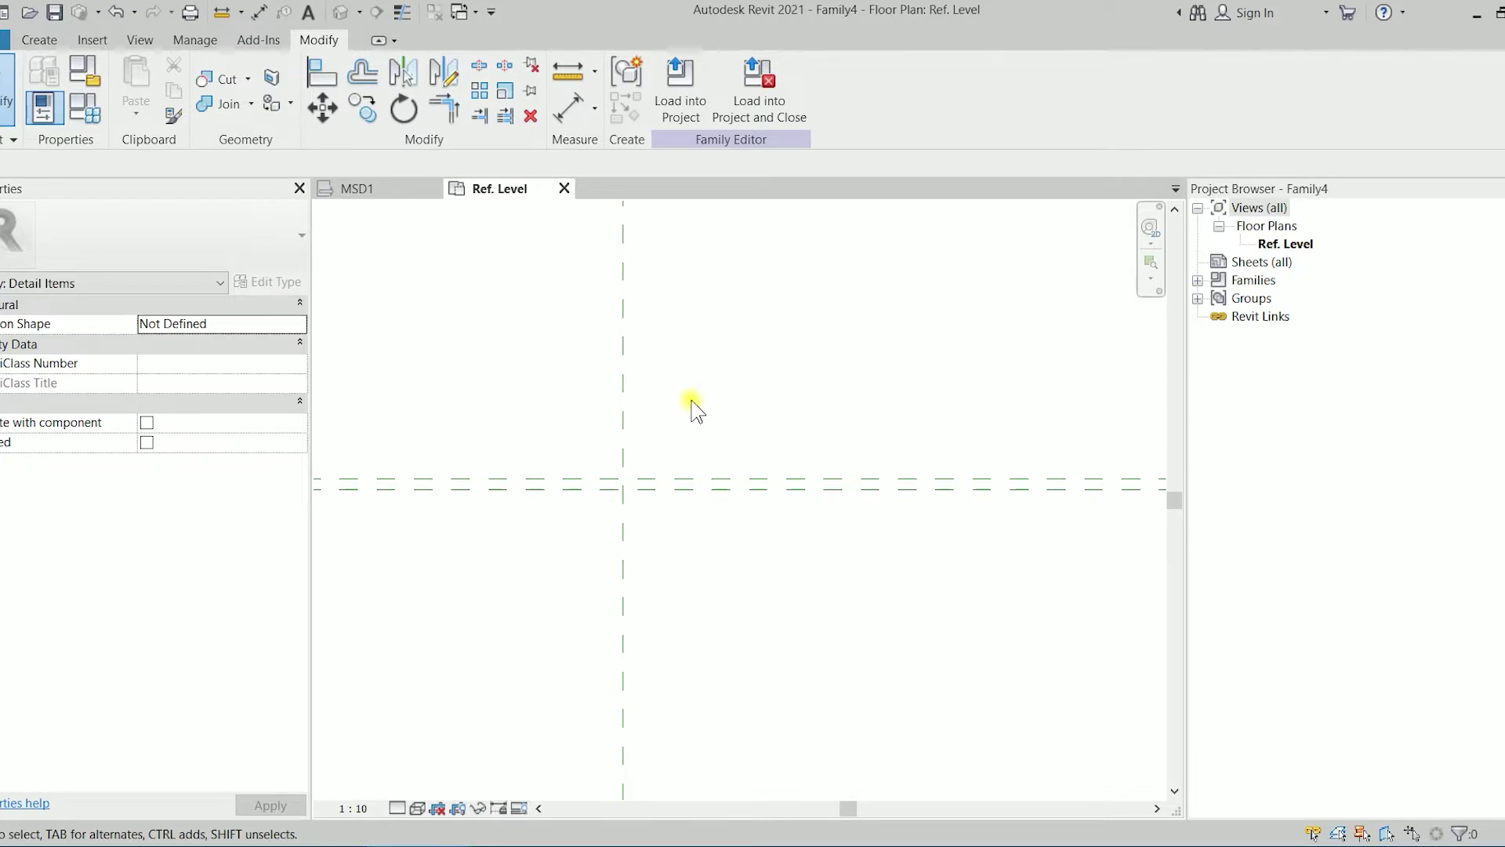
{"action": "left_click", "coordinate": [40, 40]}
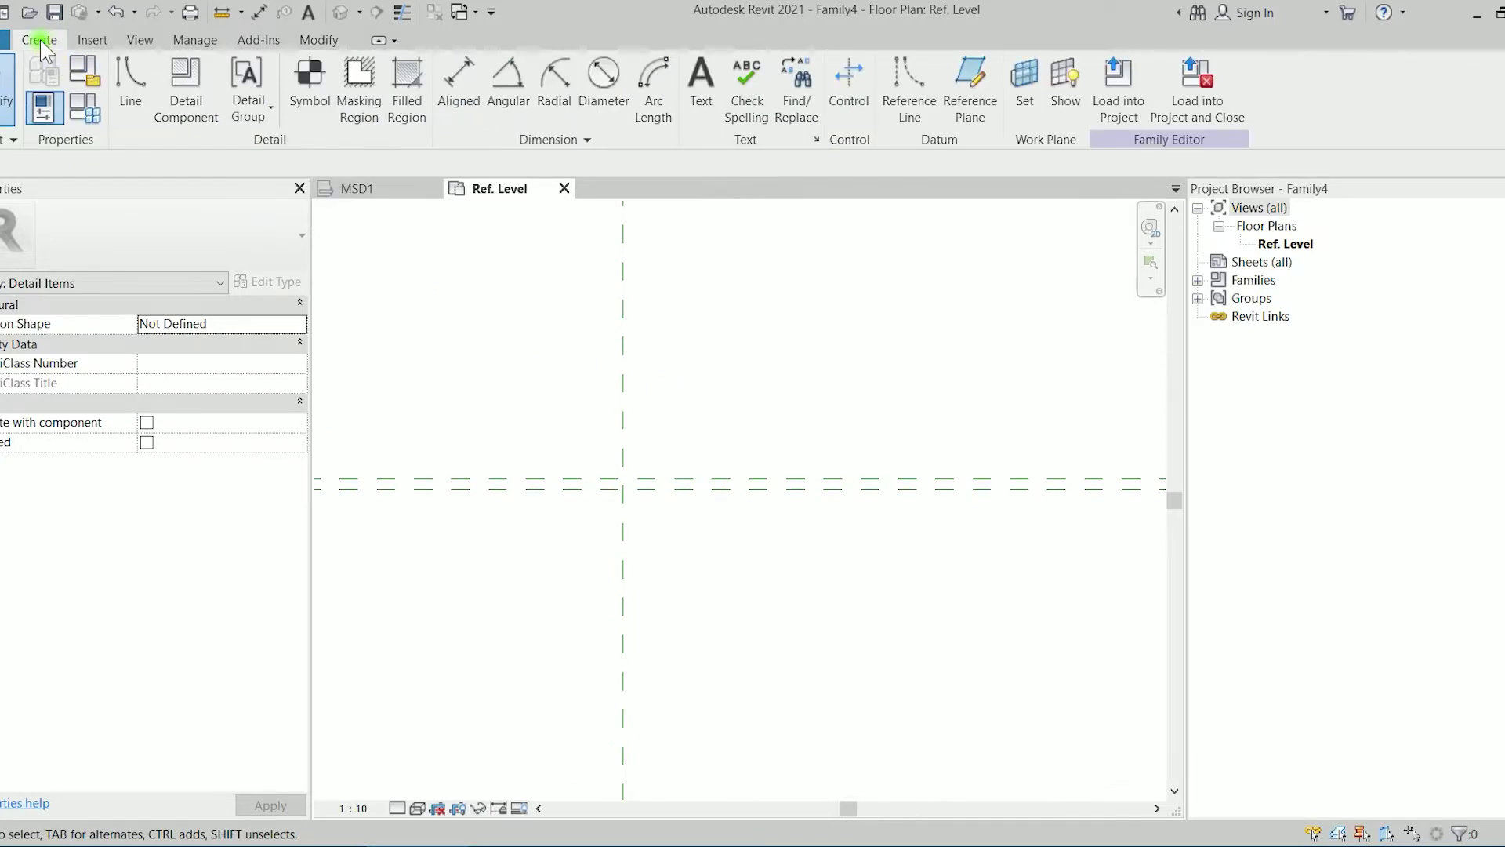
{"action": "left_click", "coordinate": [129, 74]}
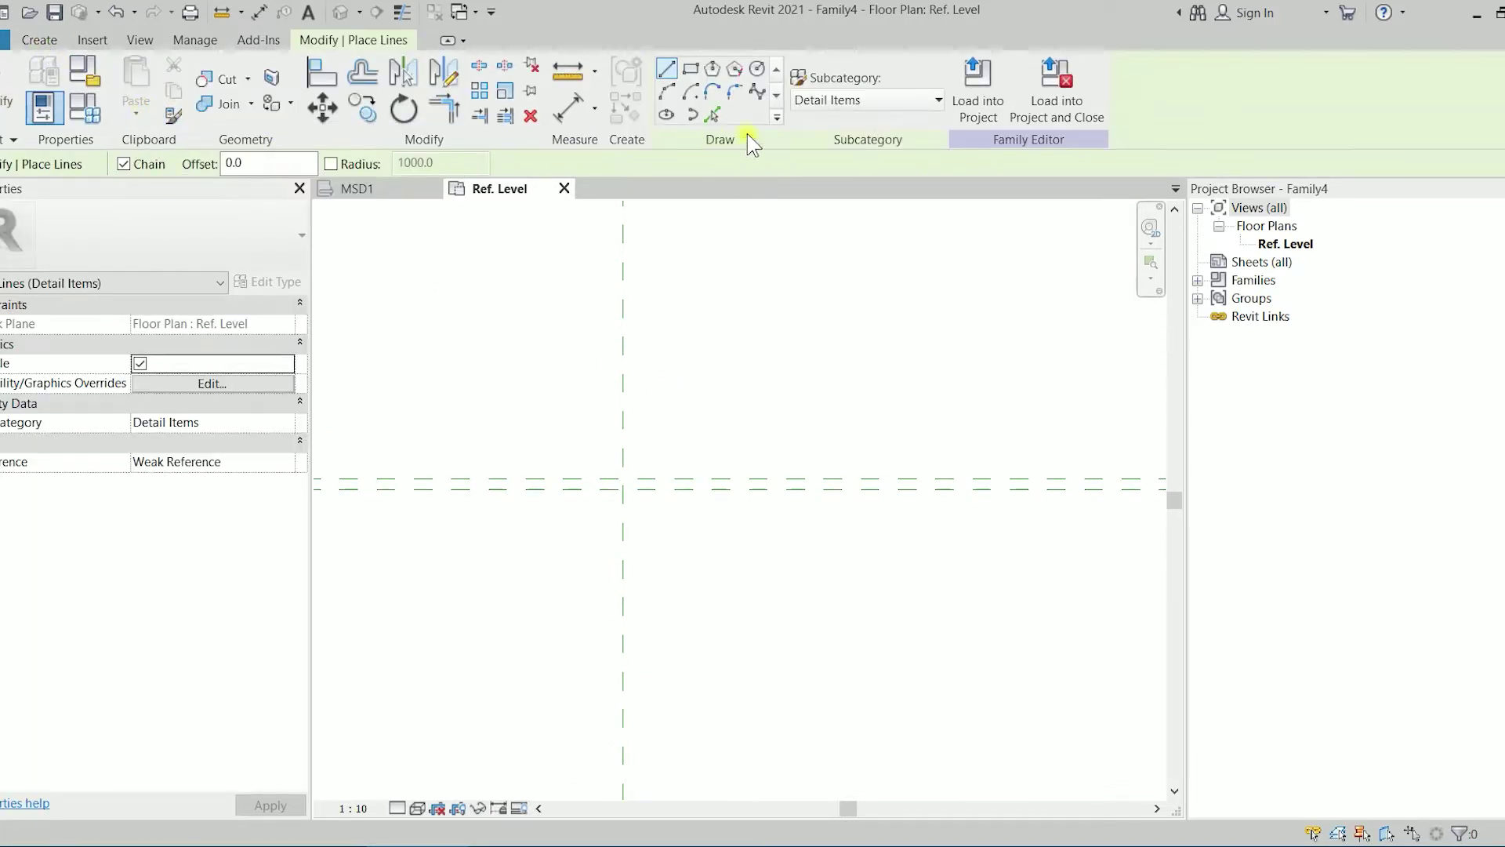
{"action": "scroll", "coordinate": [623, 490], "scroll_direction": "up", "scroll_amount": 6}
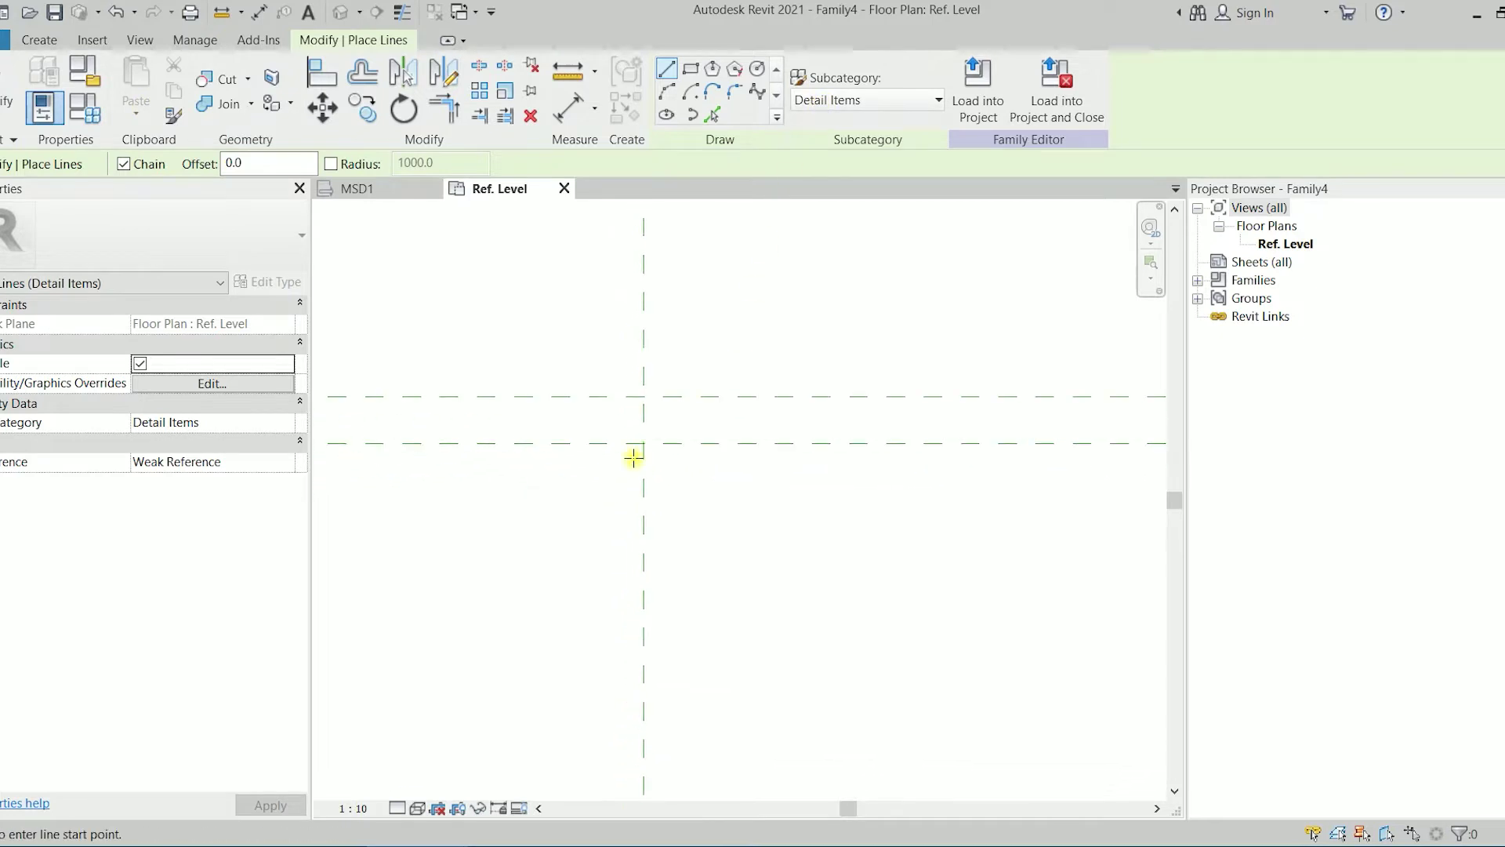
{"action": "left_click", "coordinate": [643, 444]}
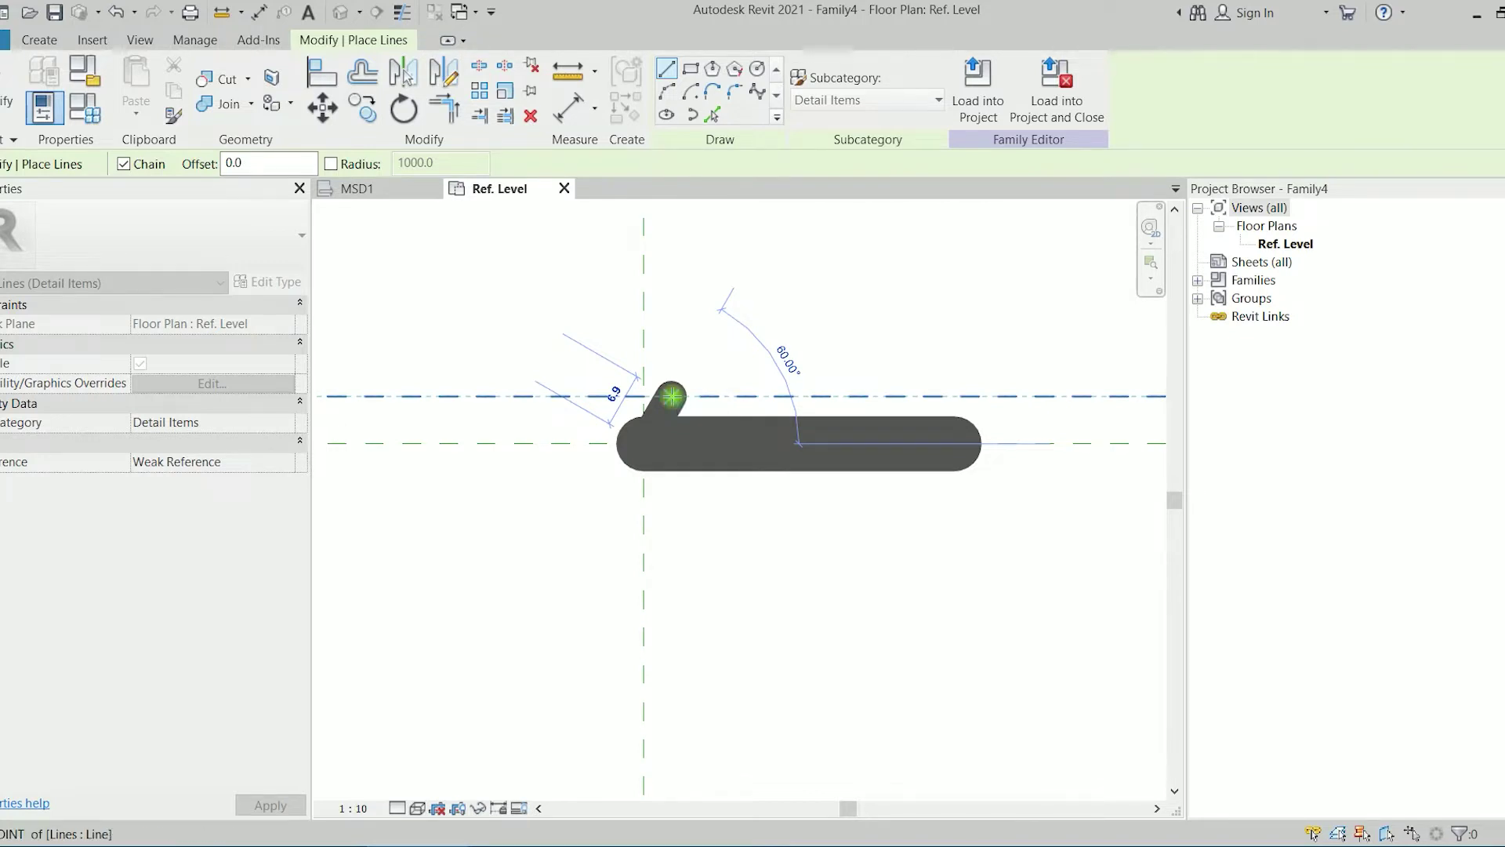
{"action": "left_click", "coordinate": [672, 392]}
{"action": "key", "text": "Escape"}
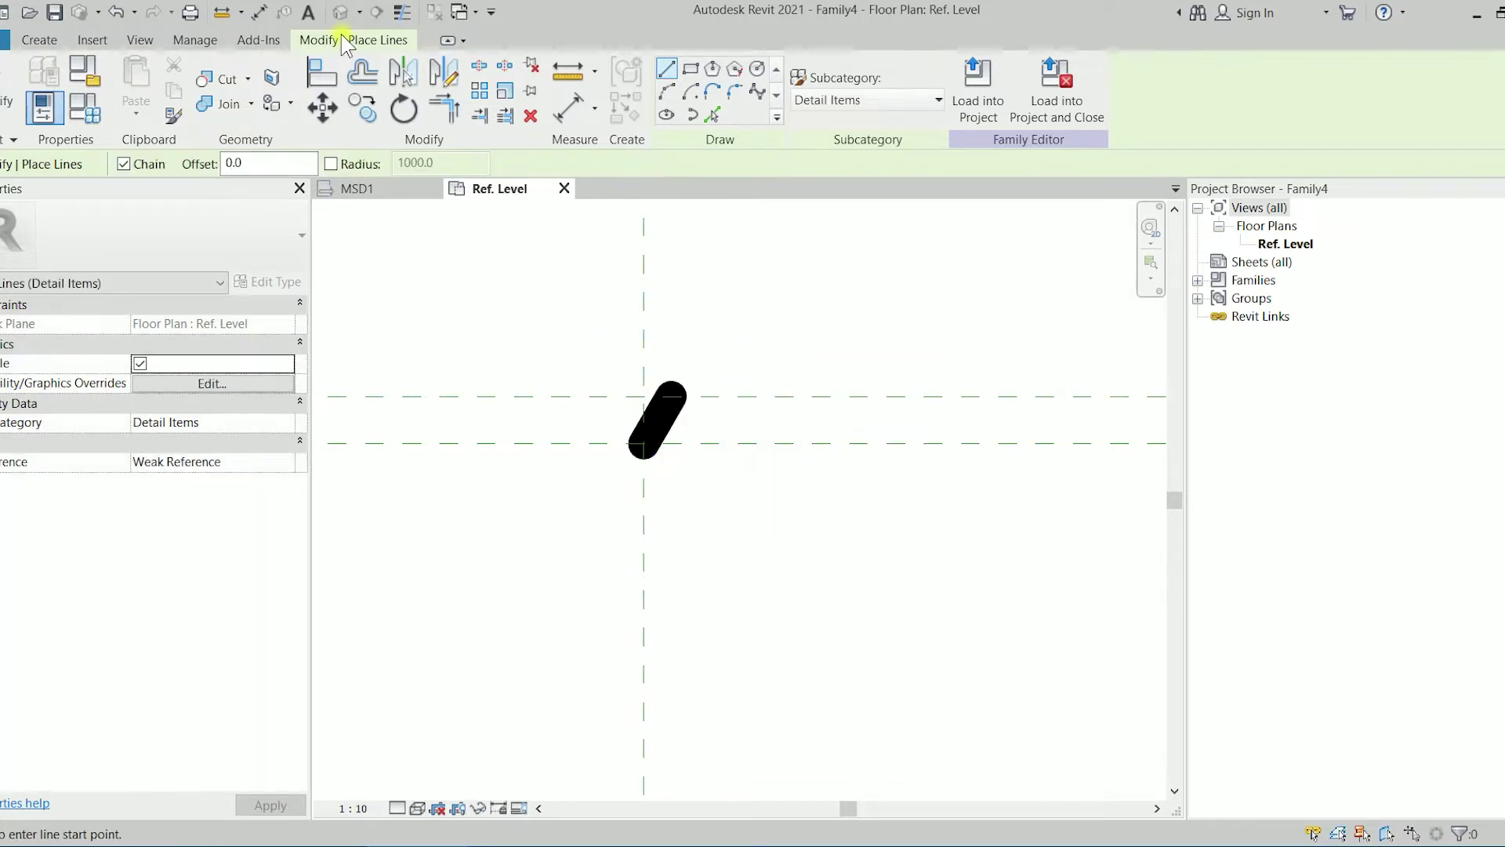
{"action": "left_click", "coordinate": [401, 21]}
{"action": "scroll", "coordinate": [661, 436], "scroll_direction": "up", "scroll_amount": 2}
{"action": "key", "text": "Escape"}
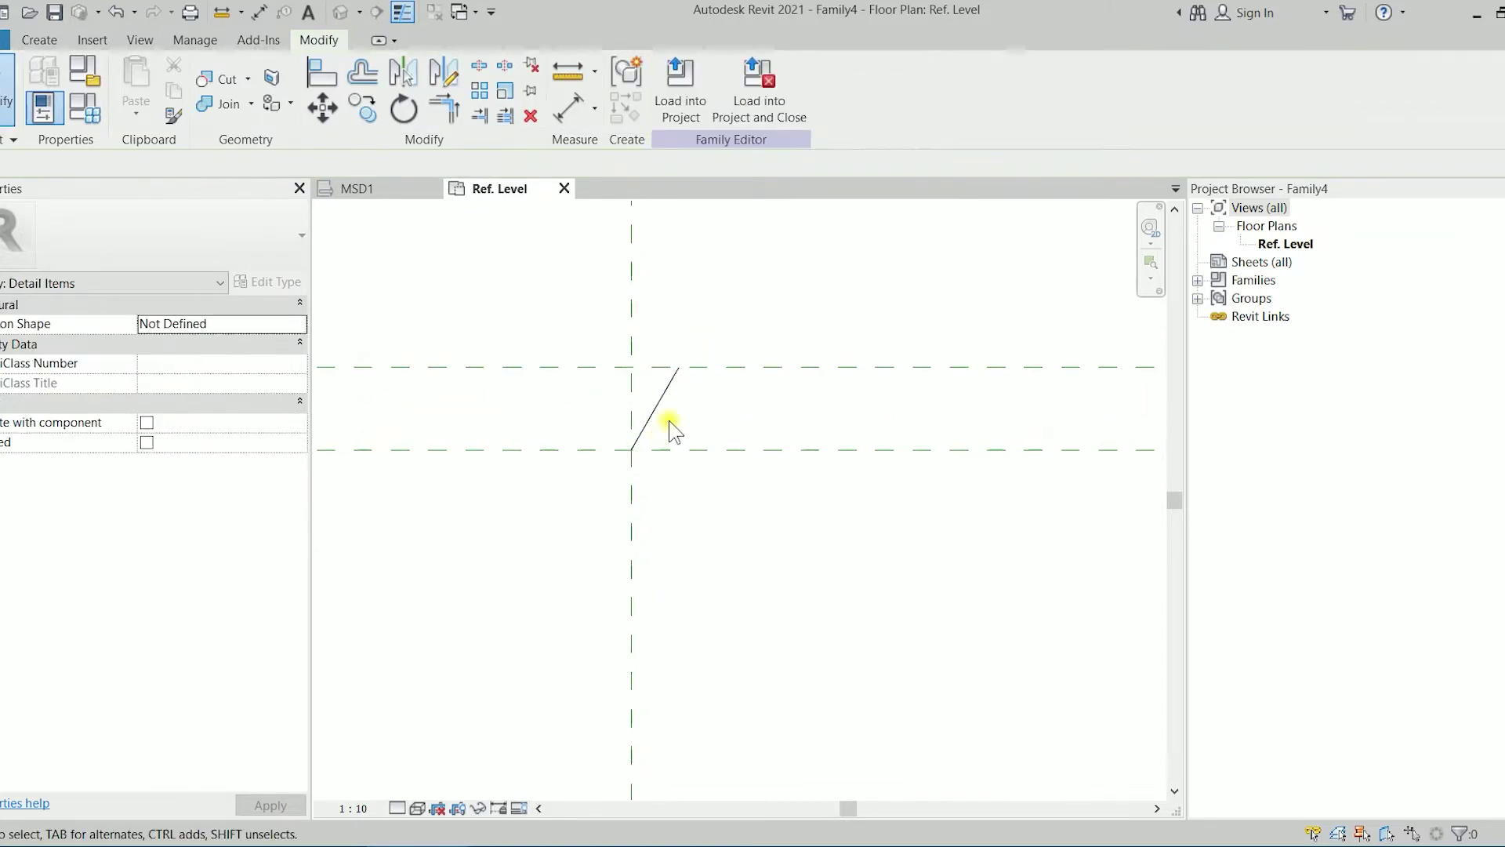
Step: Save the family on the Desktop as WELD MRBIM
{"action": "left_click", "coordinate": [55, 12]}
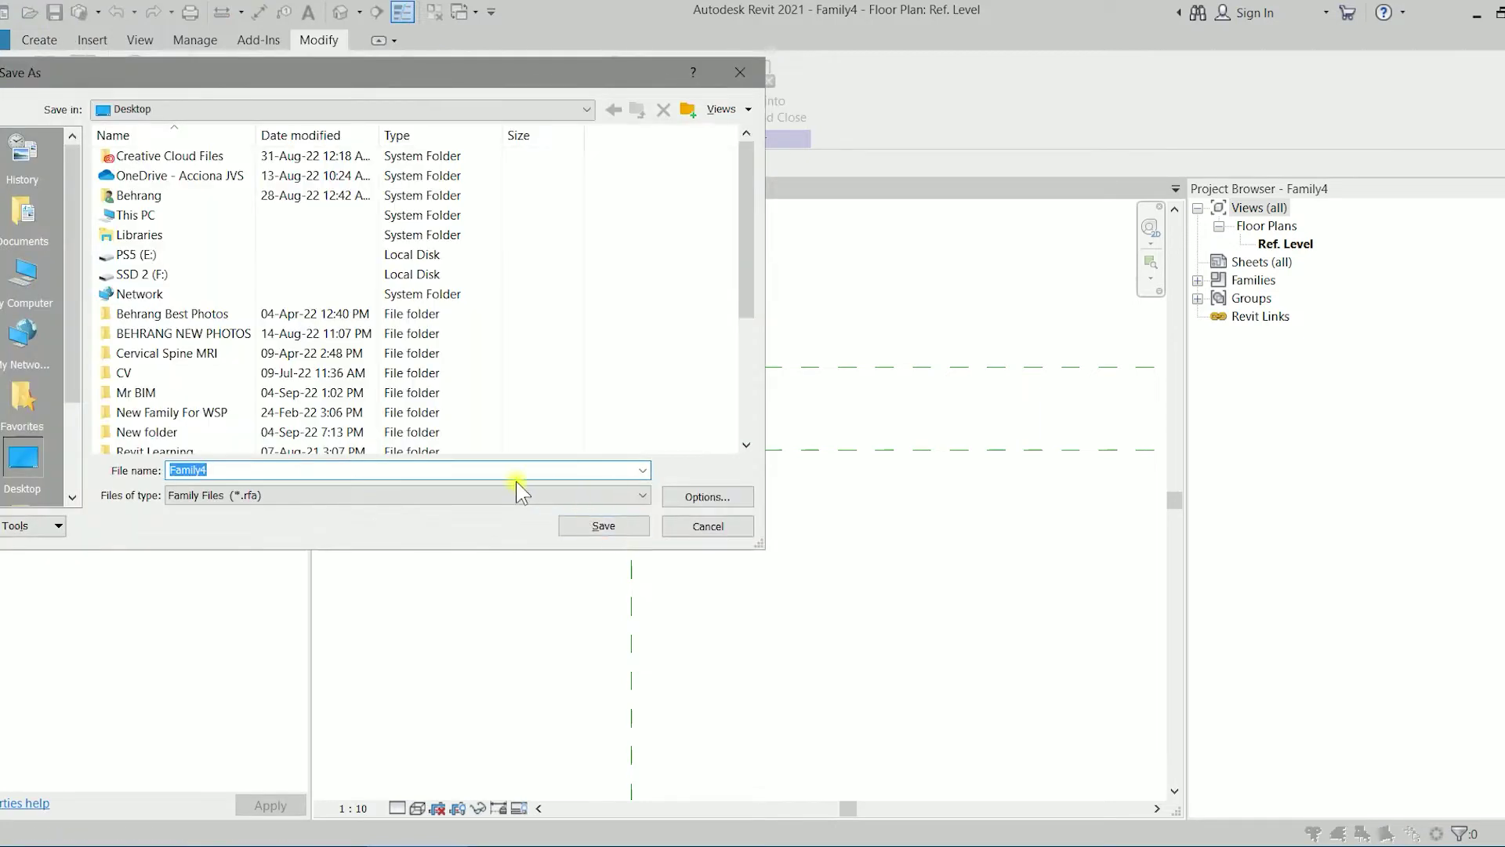
{"action": "type", "text": "WELD MRBIM"}
{"action": "left_click", "coordinate": [707, 496]}
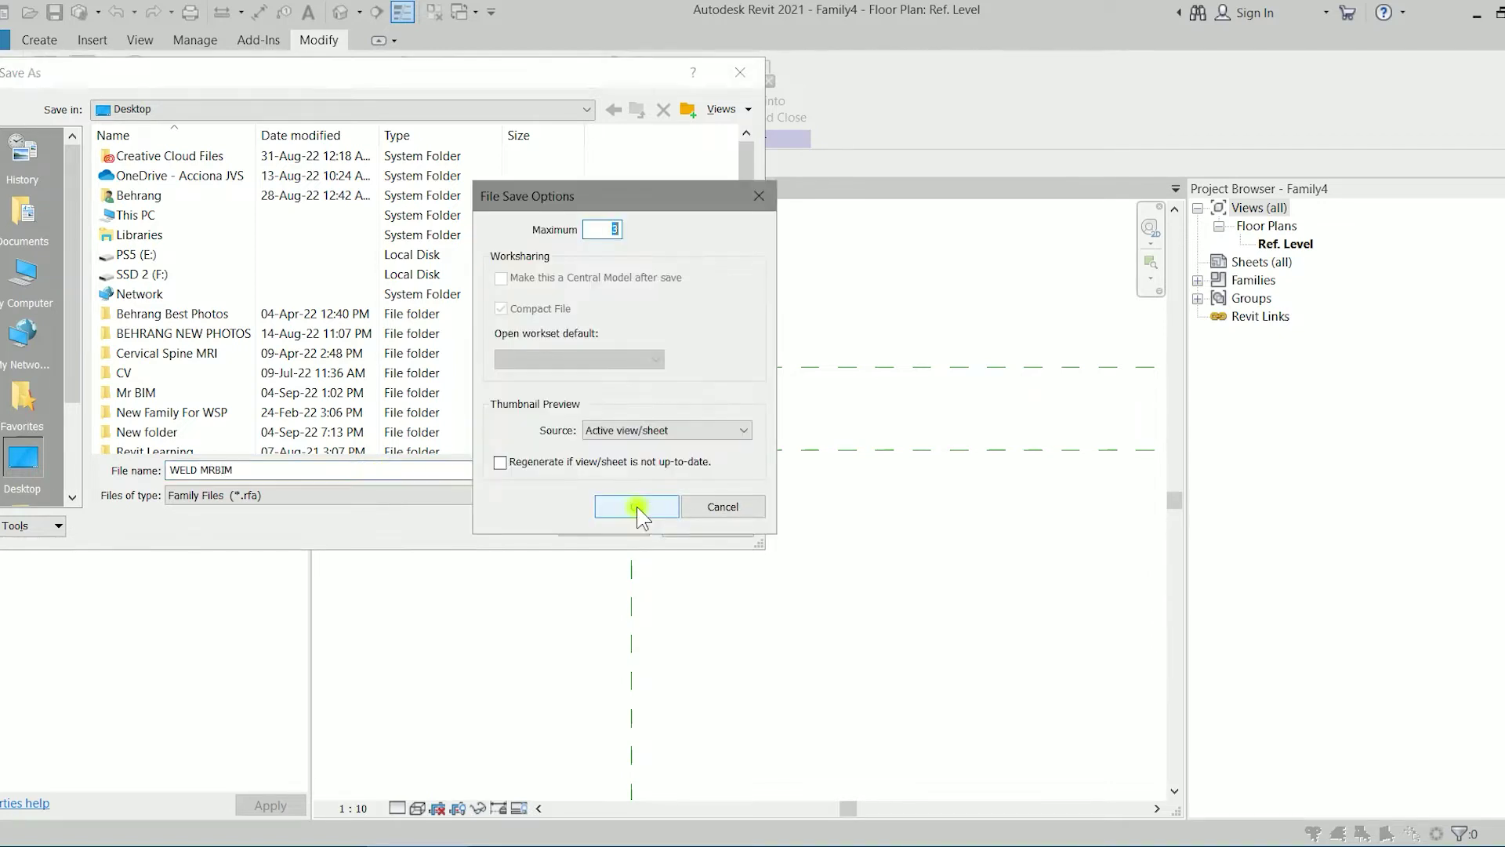
{"action": "left_click", "coordinate": [662, 504]}
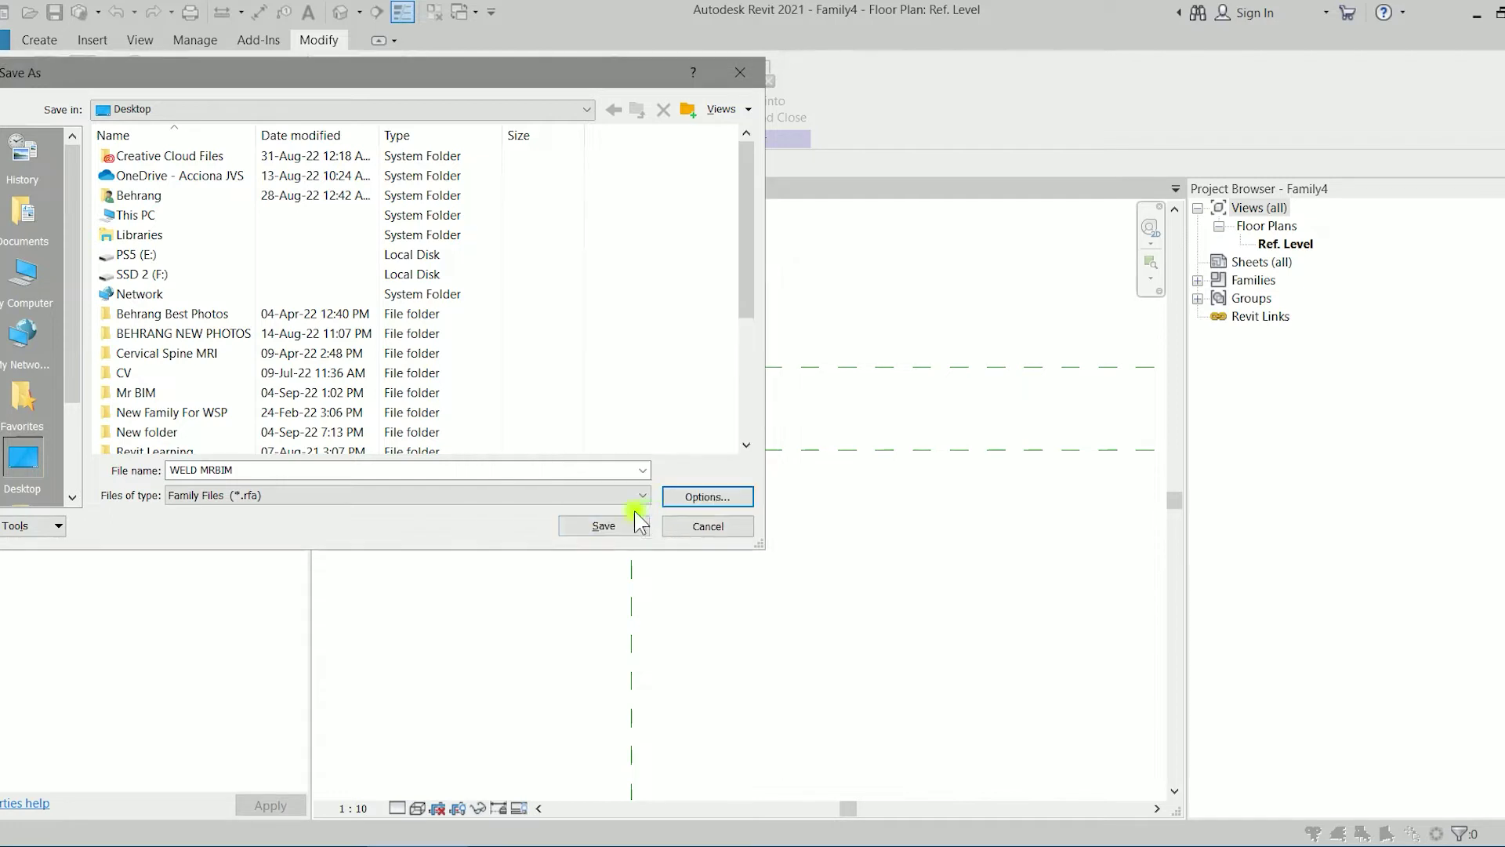
{"action": "left_click", "coordinate": [607, 525]}
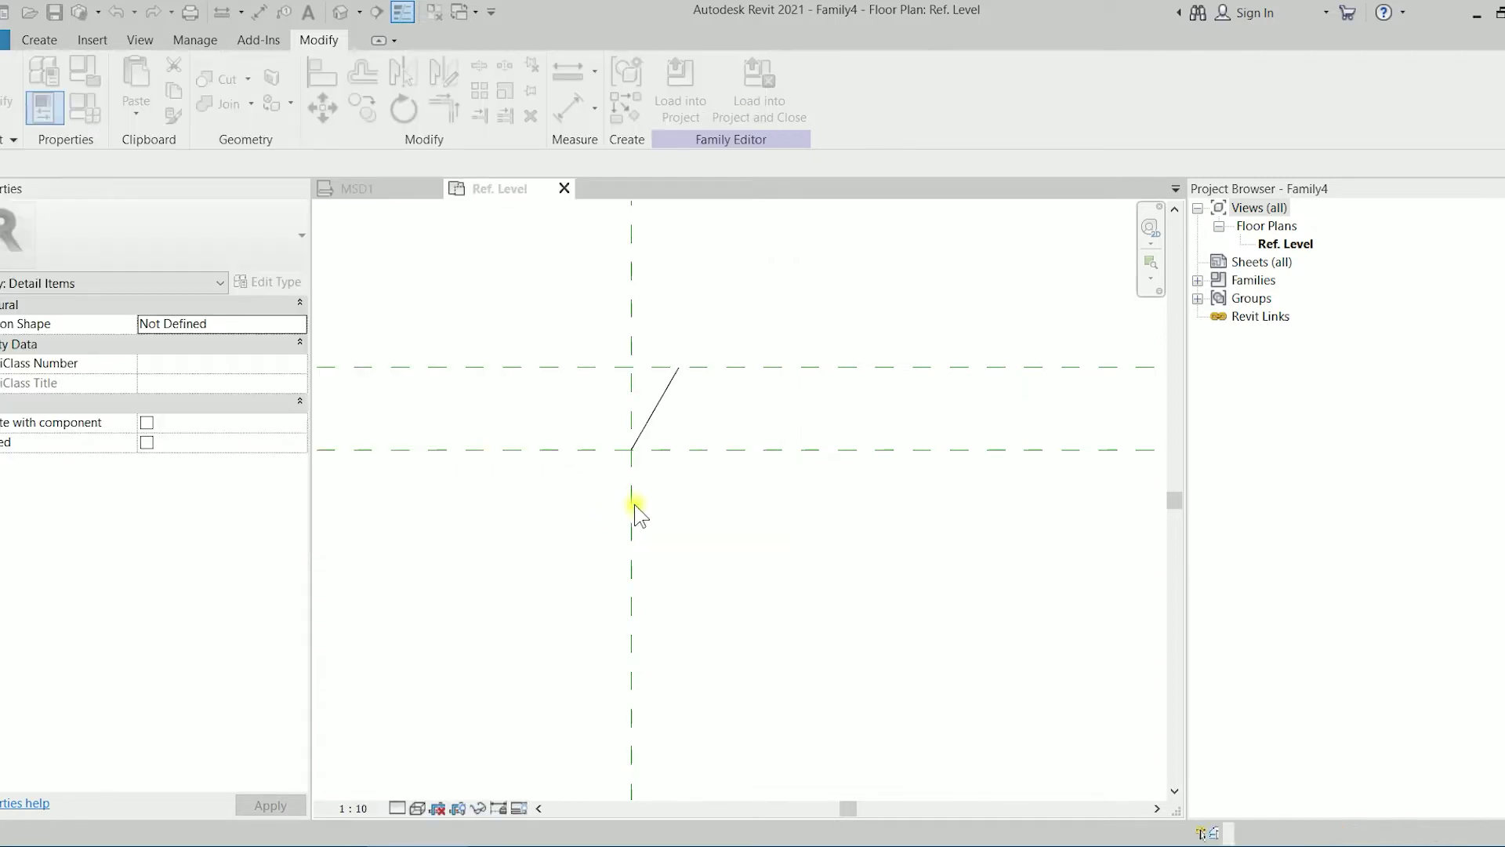
Step: Load the WELD MRBIM family into the project, closing it, and place one instance below the web plate's lower weld
{"action": "left_click", "coordinate": [755, 114]}
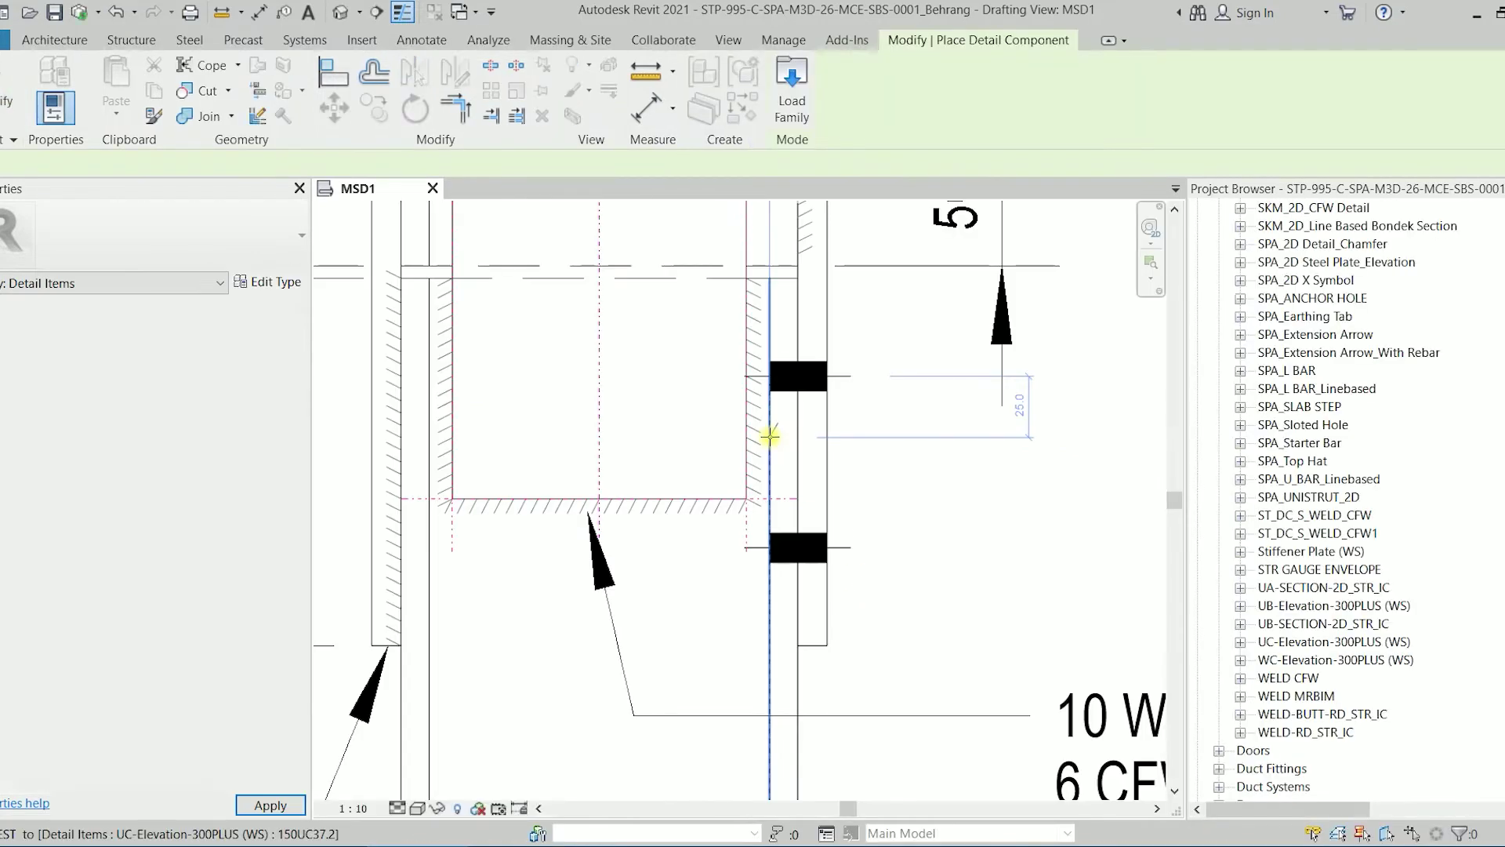
{"action": "scroll", "coordinate": [503, 557], "scroll_direction": "up", "scroll_amount": 1}
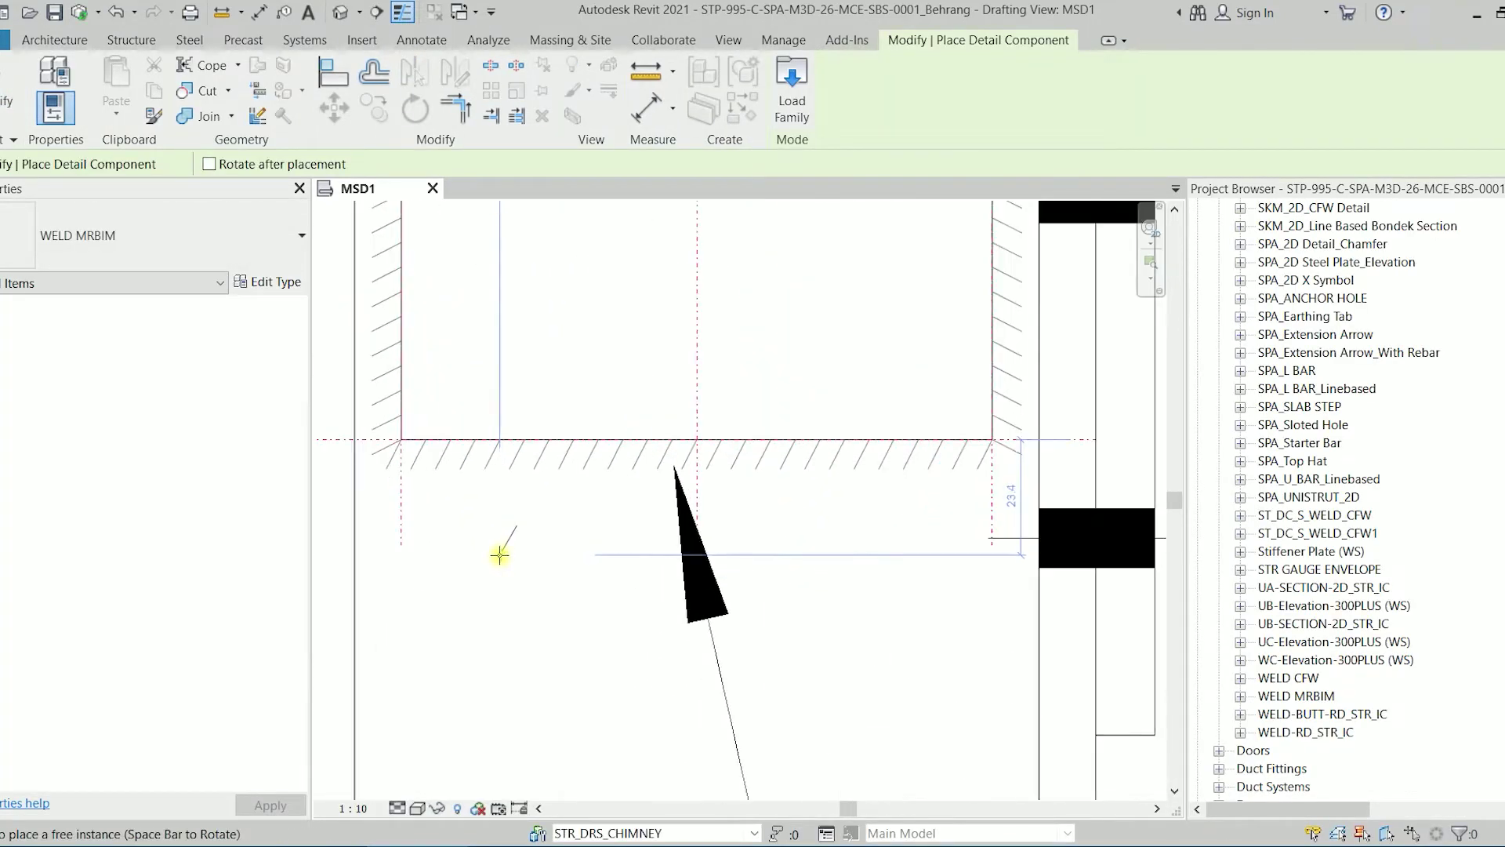
{"action": "left_click", "coordinate": [497, 549]}
{"action": "key", "text": "Escape"}
{"action": "key", "text": "Escape"}
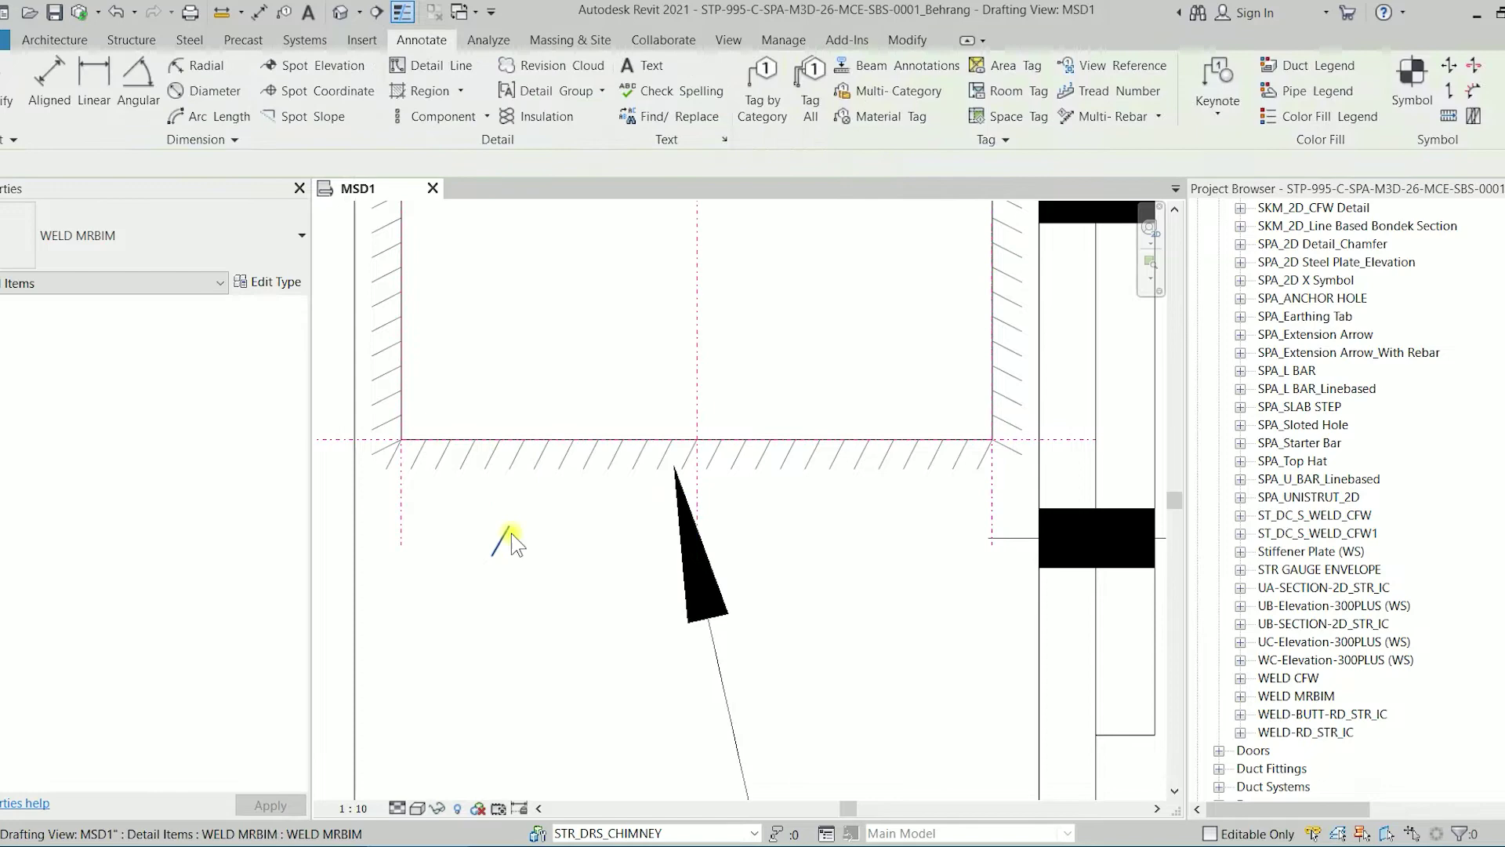
Step: Turn off thin lines to display the real line weights of the placed weld mark and the existing welds
{"action": "left_click", "coordinate": [402, 14]}
{"action": "scroll", "coordinate": [498, 521], "scroll_direction": "up", "scroll_amount": 3}
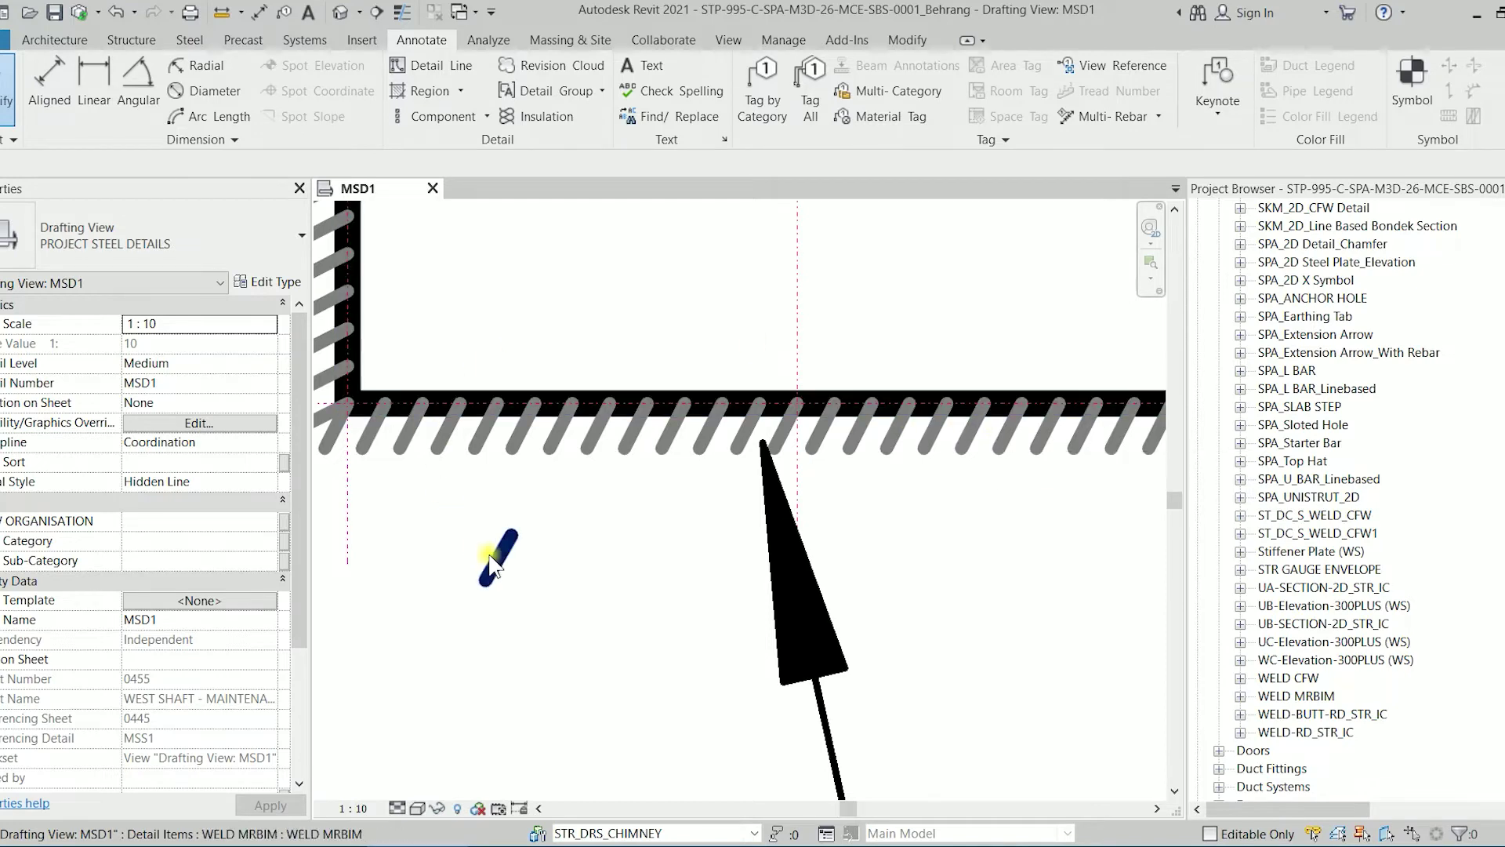
{"action": "scroll", "coordinate": [541, 426], "scroll_direction": "down", "scroll_amount": 2}
{"action": "middle_click_drag", "start_coordinate": [574, 486], "coordinate": [563, 526]}
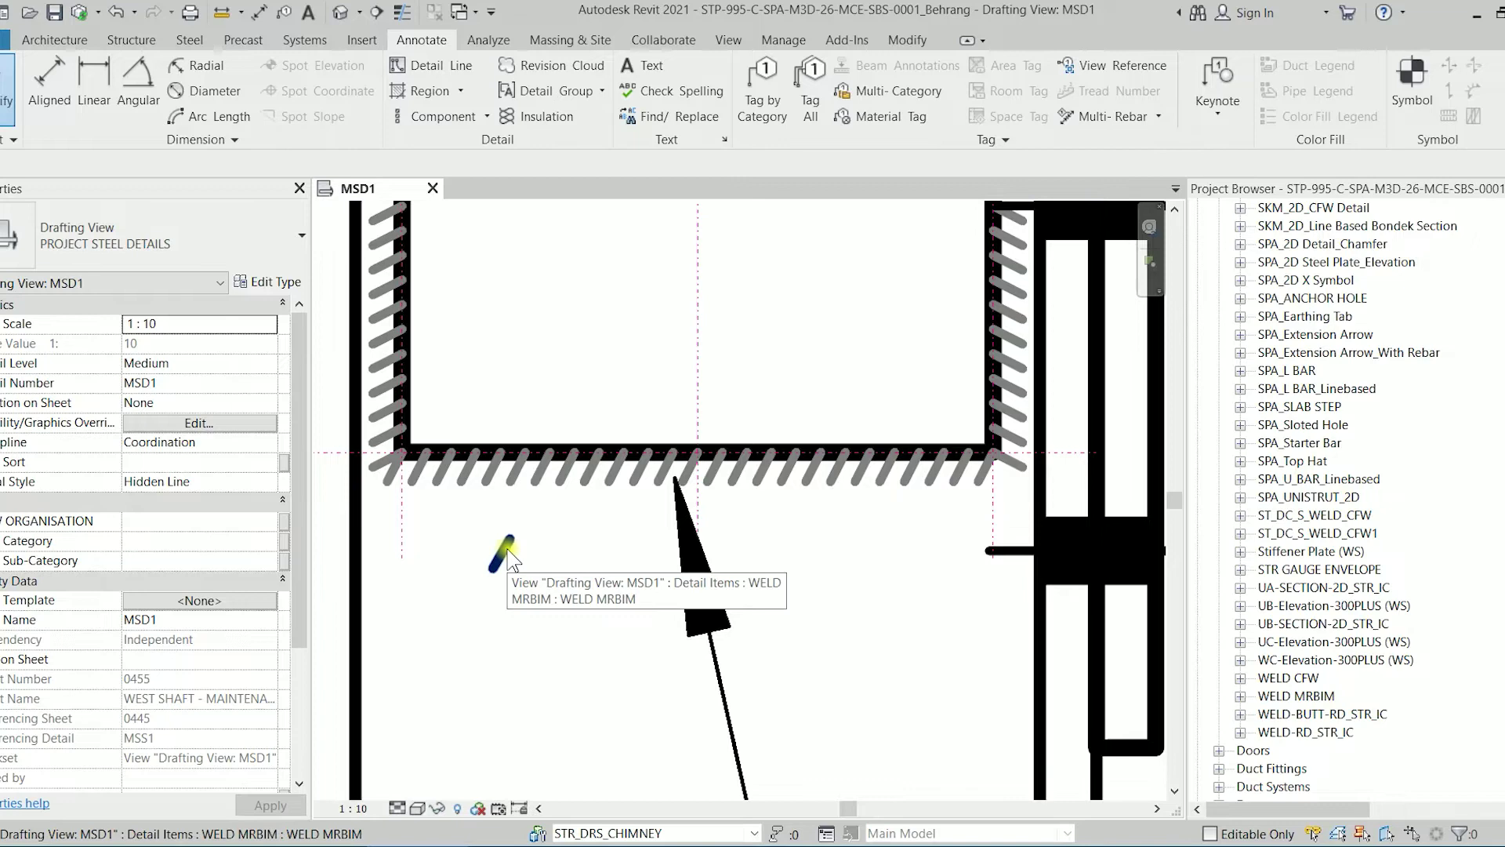
Step: Duplicate the web plate's lower weld repeating detail type as WELD 2 and set its detail to WELD MRBIM
{"action": "left_click", "coordinate": [518, 480]}
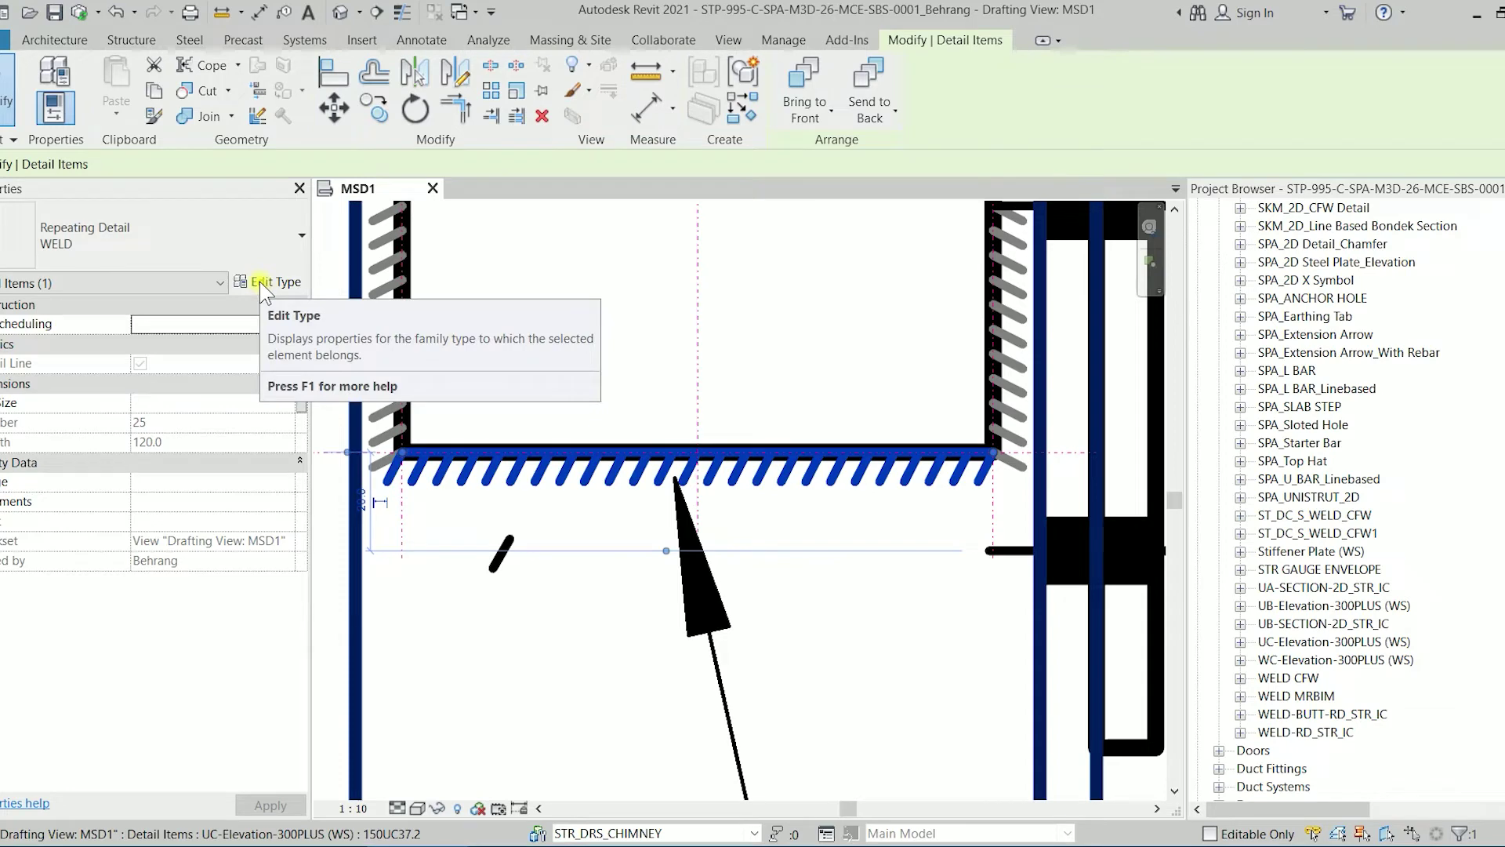
{"action": "left_click", "coordinate": [267, 281]}
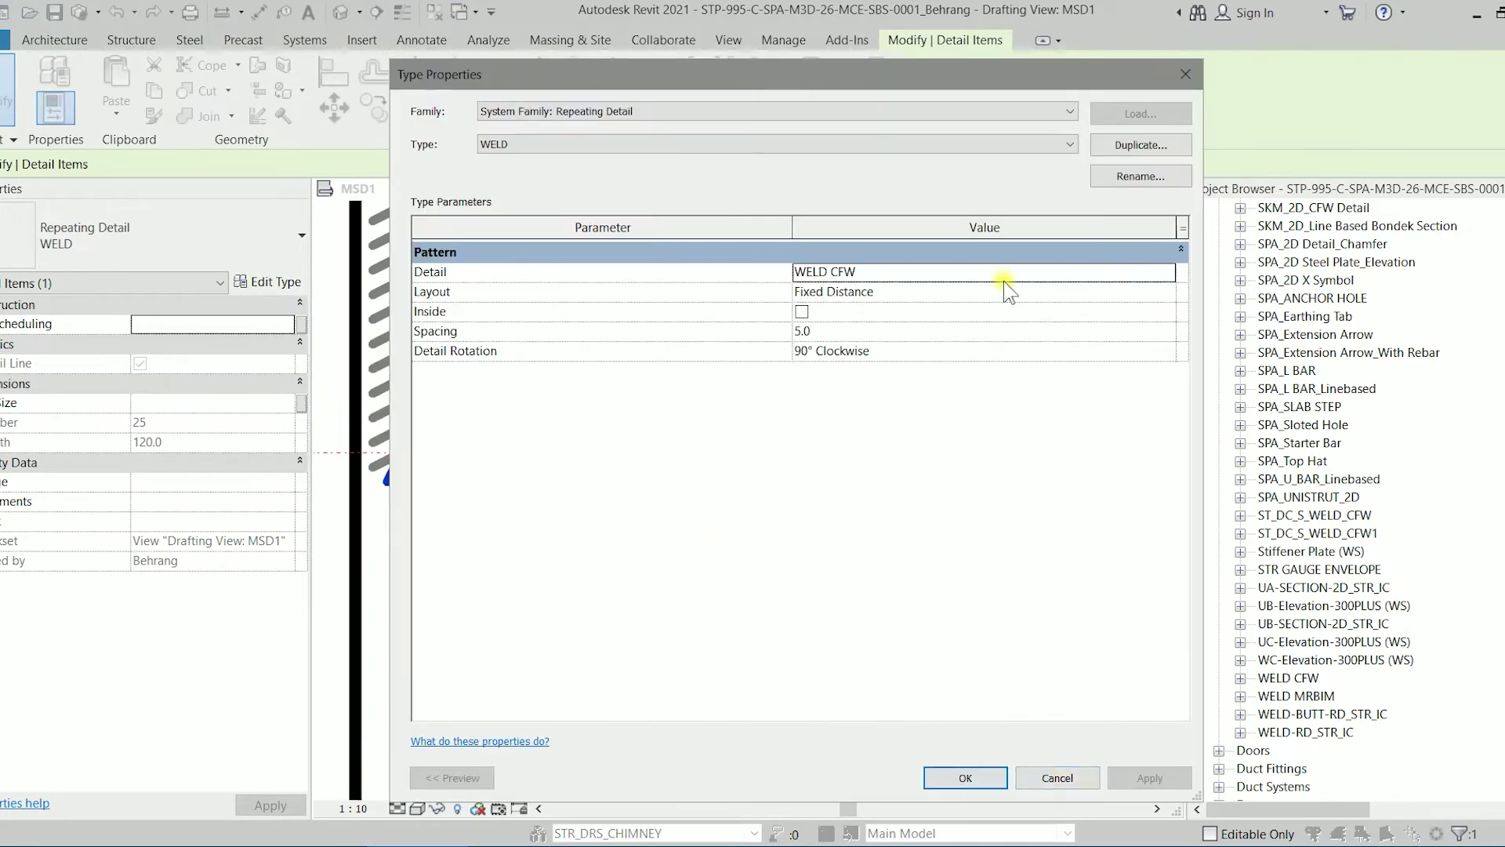
{"action": "left_click", "coordinate": [1152, 146]}
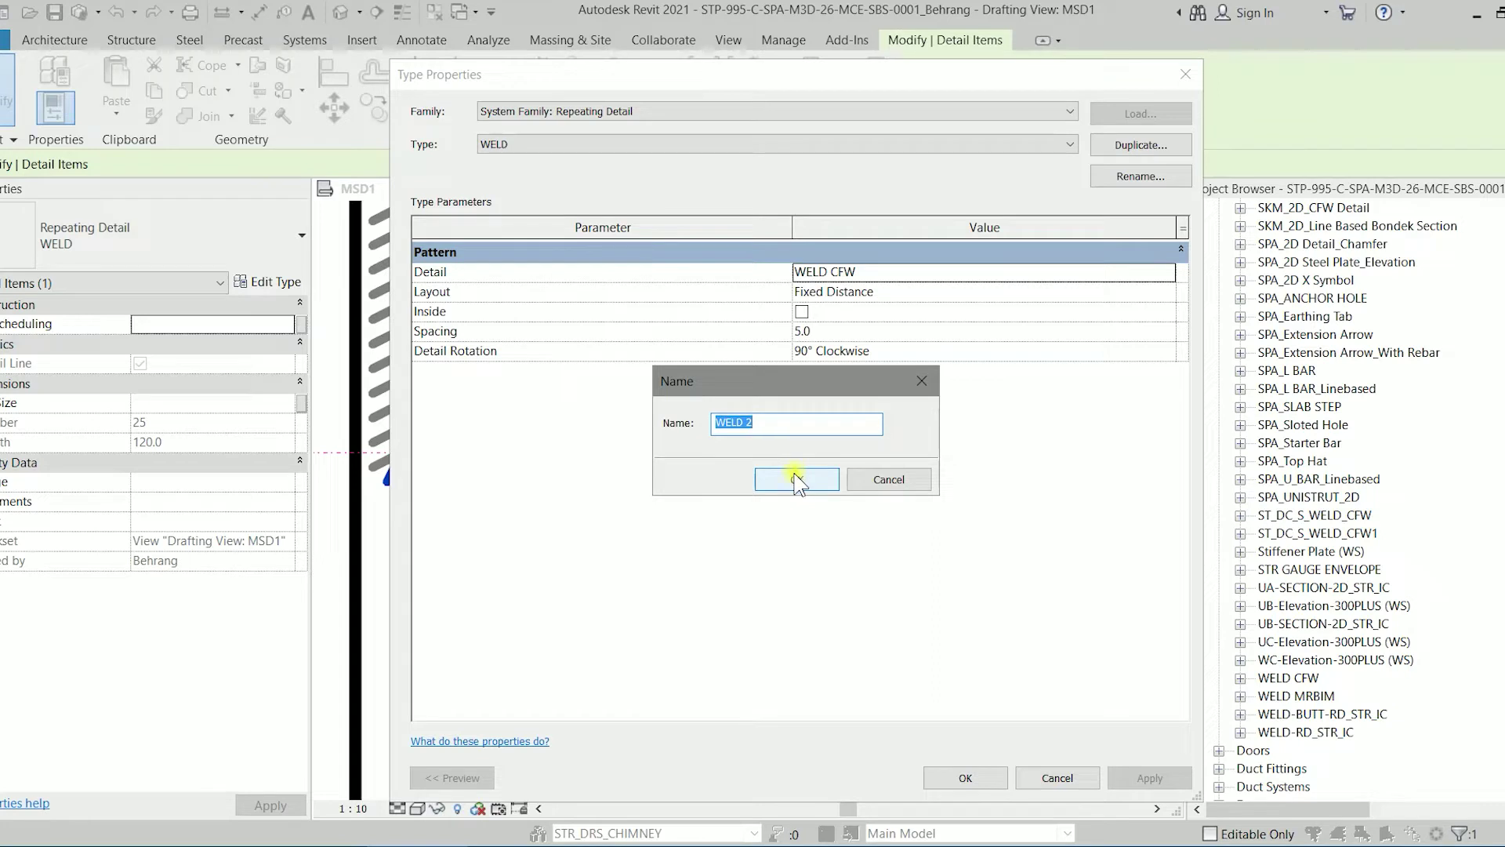
{"action": "left_click", "coordinate": [796, 480]}
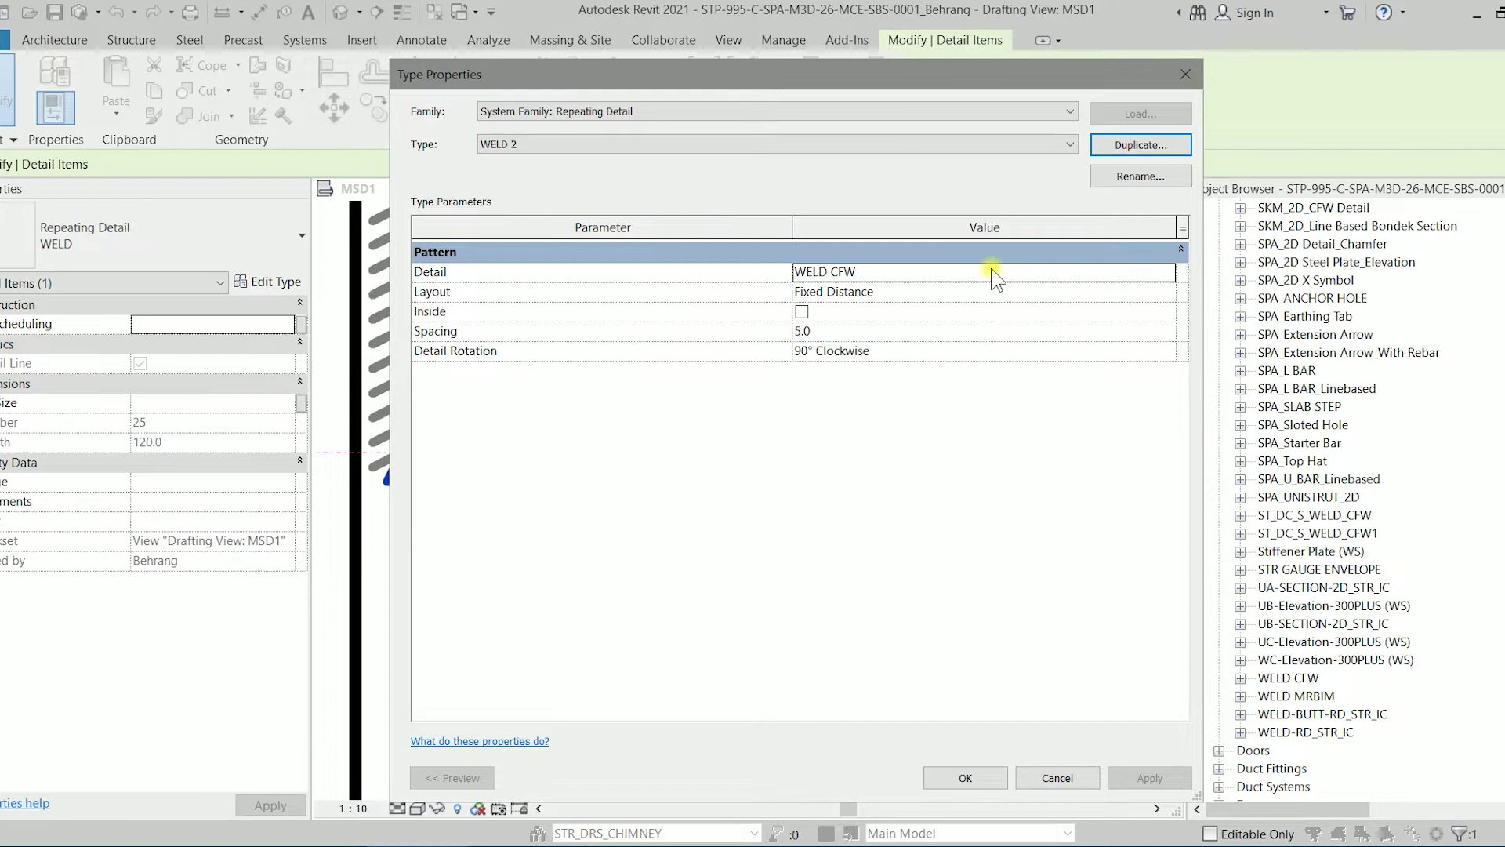
{"action": "left_click", "coordinate": [1169, 276]}
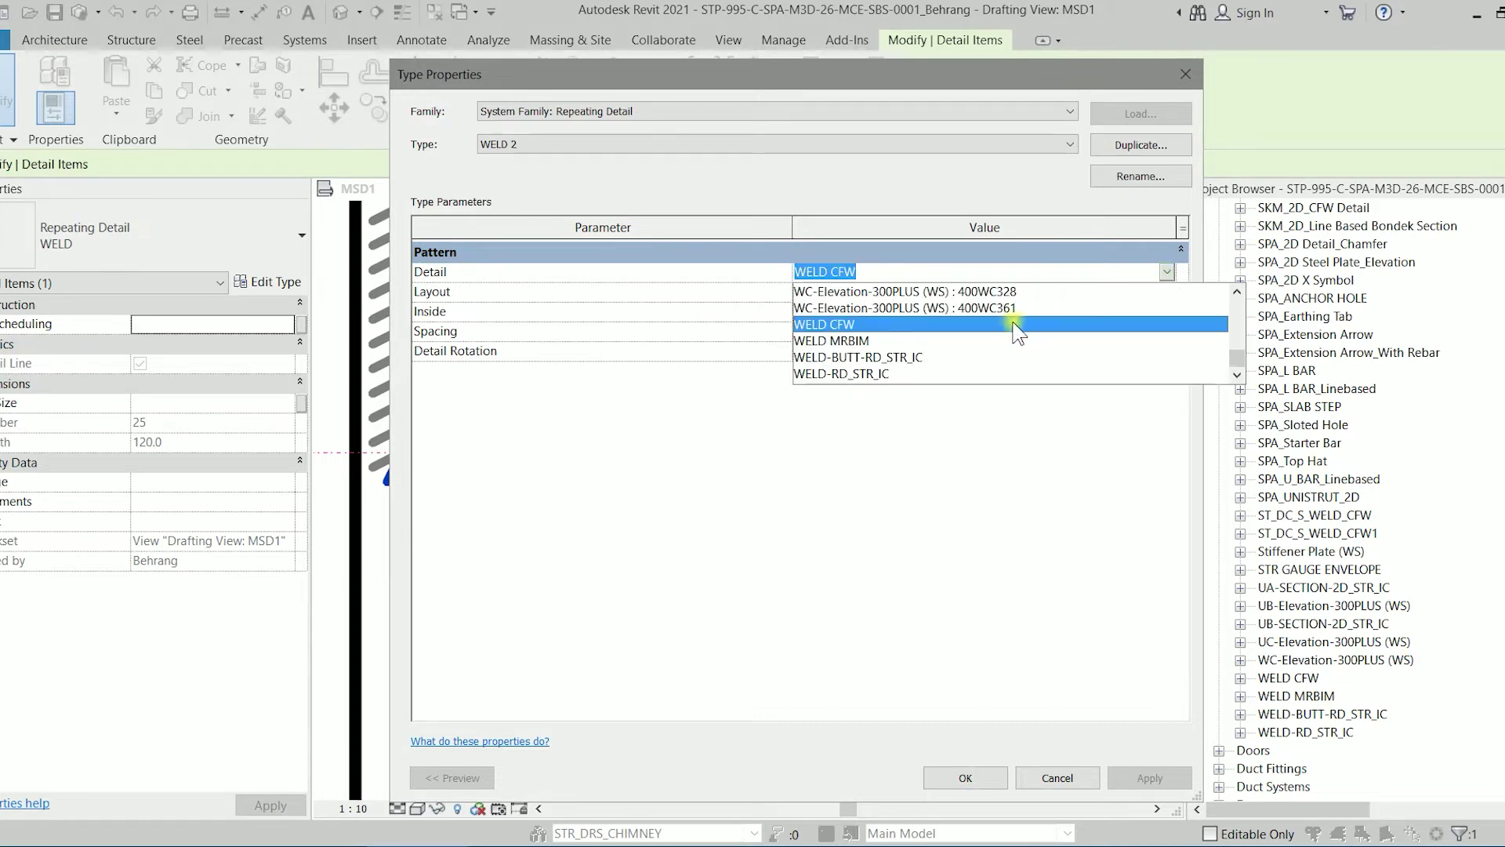
{"action": "left_click", "coordinate": [856, 345]}
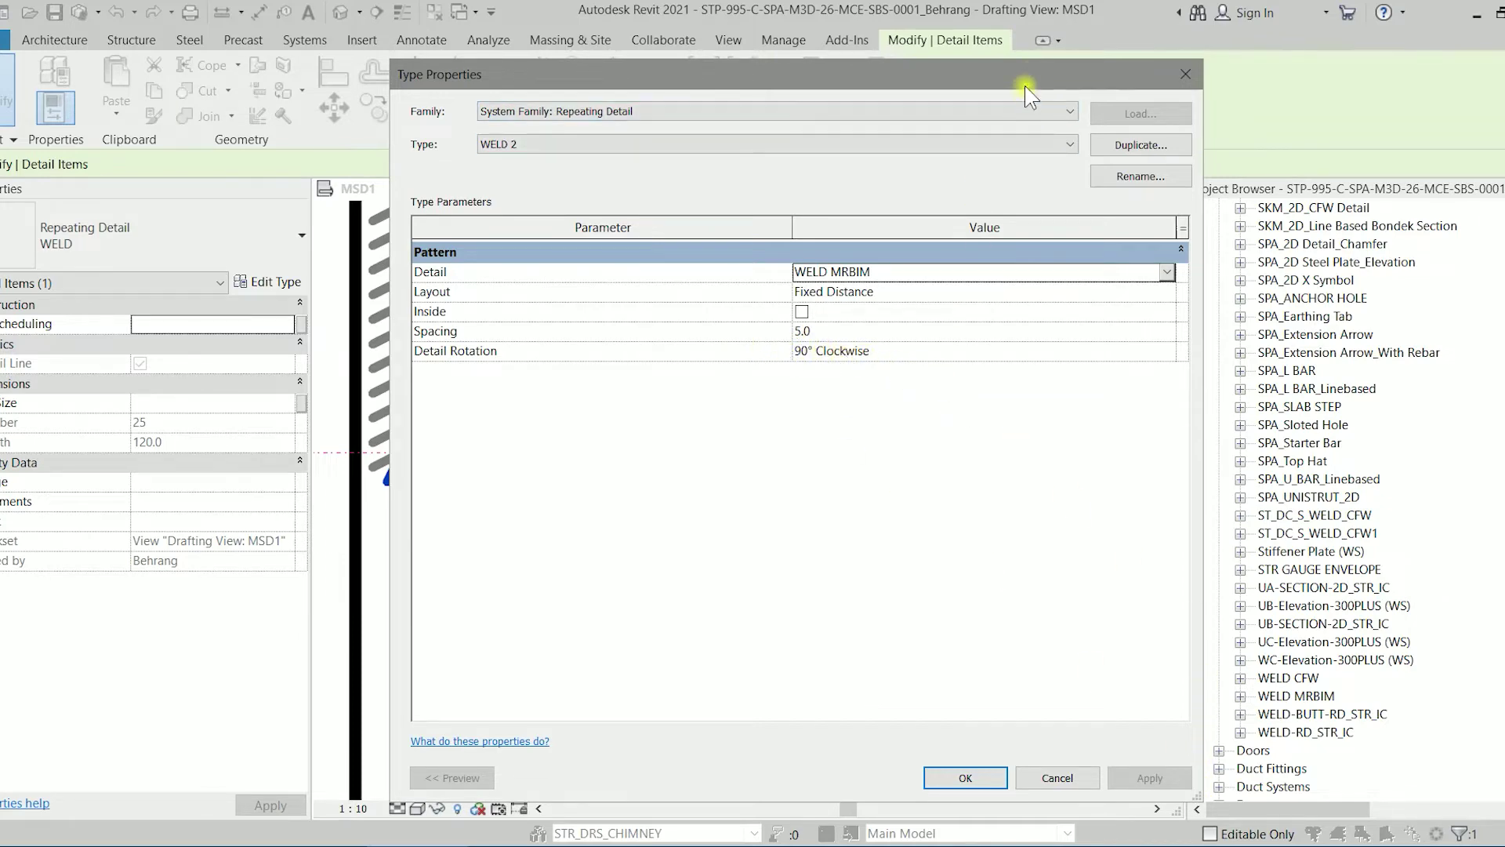
{"action": "left_click_drag", "start_coordinate": [1031, 73], "coordinate": [1254, 22]}
{"action": "left_click_drag", "start_coordinate": [1423, 746], "coordinate": [1226, 656]}
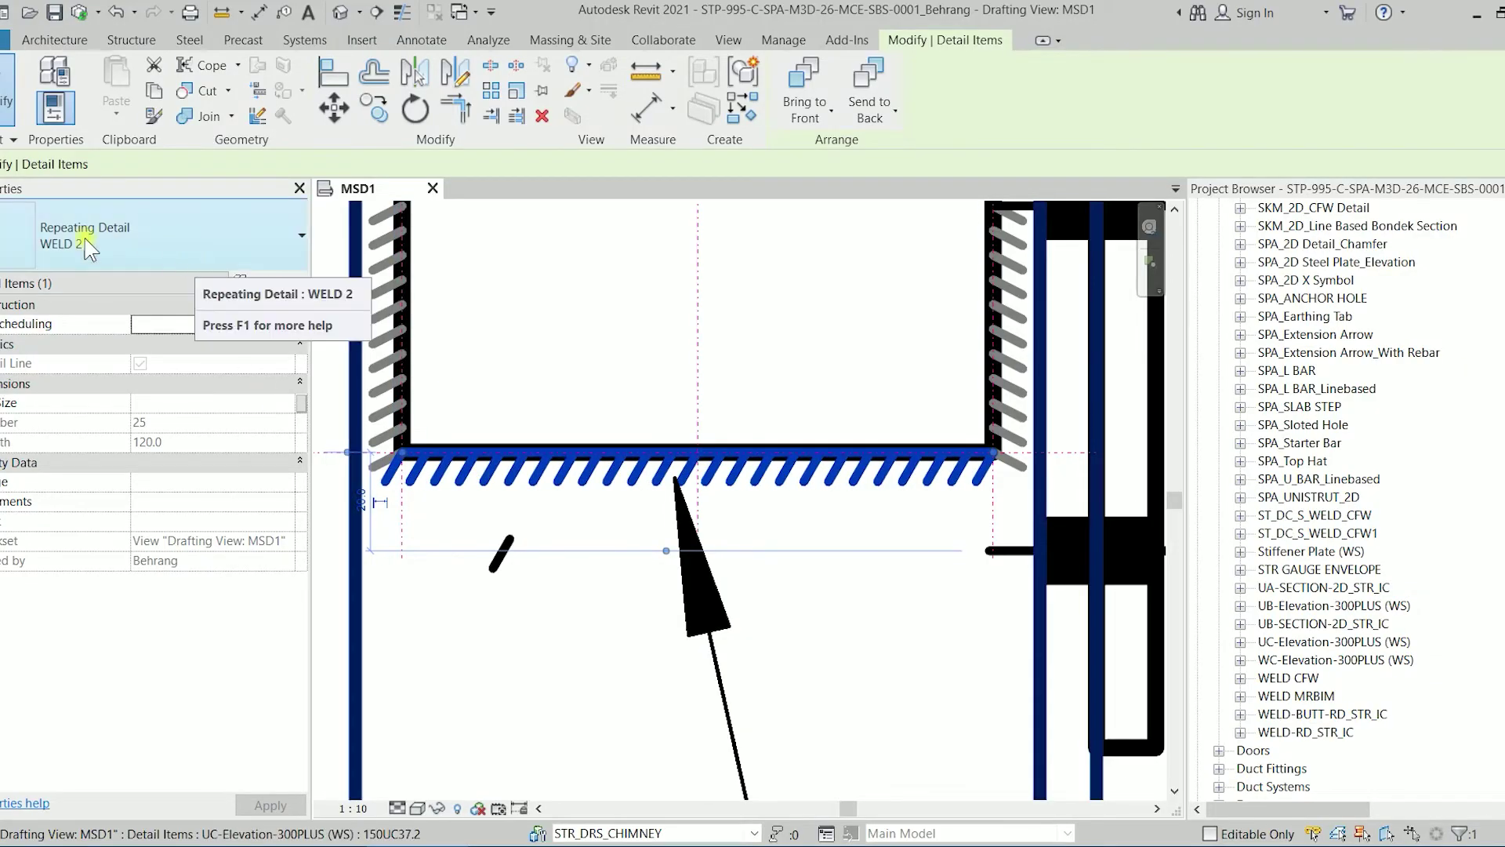
Step: Switch the web plate's lower weld to the WELD type and back to WELD 2 to compare the two
{"action": "left_click", "coordinate": [118, 239]}
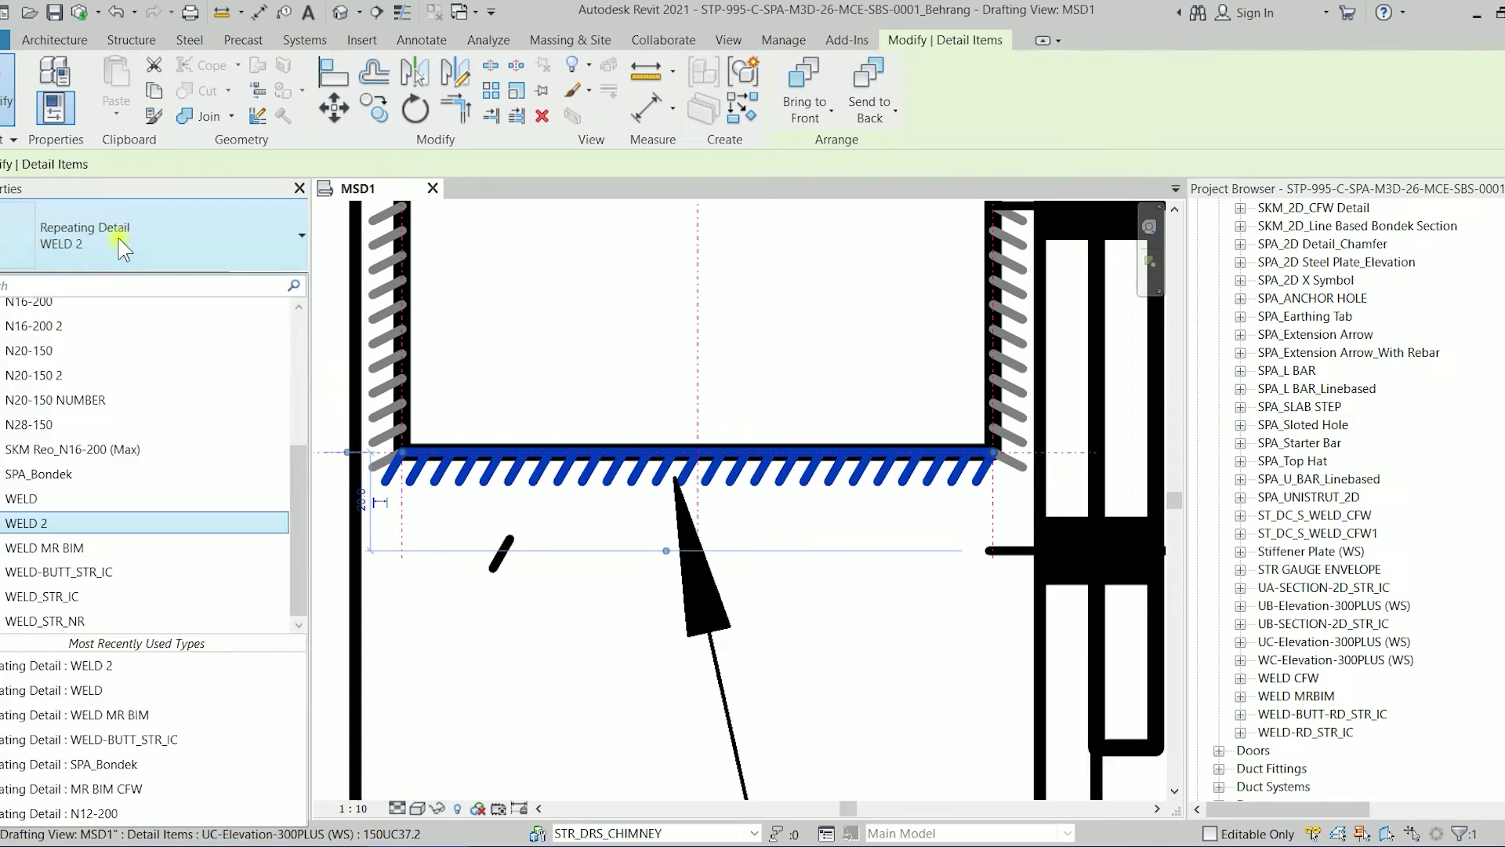
{"action": "left_click", "coordinate": [76, 506]}
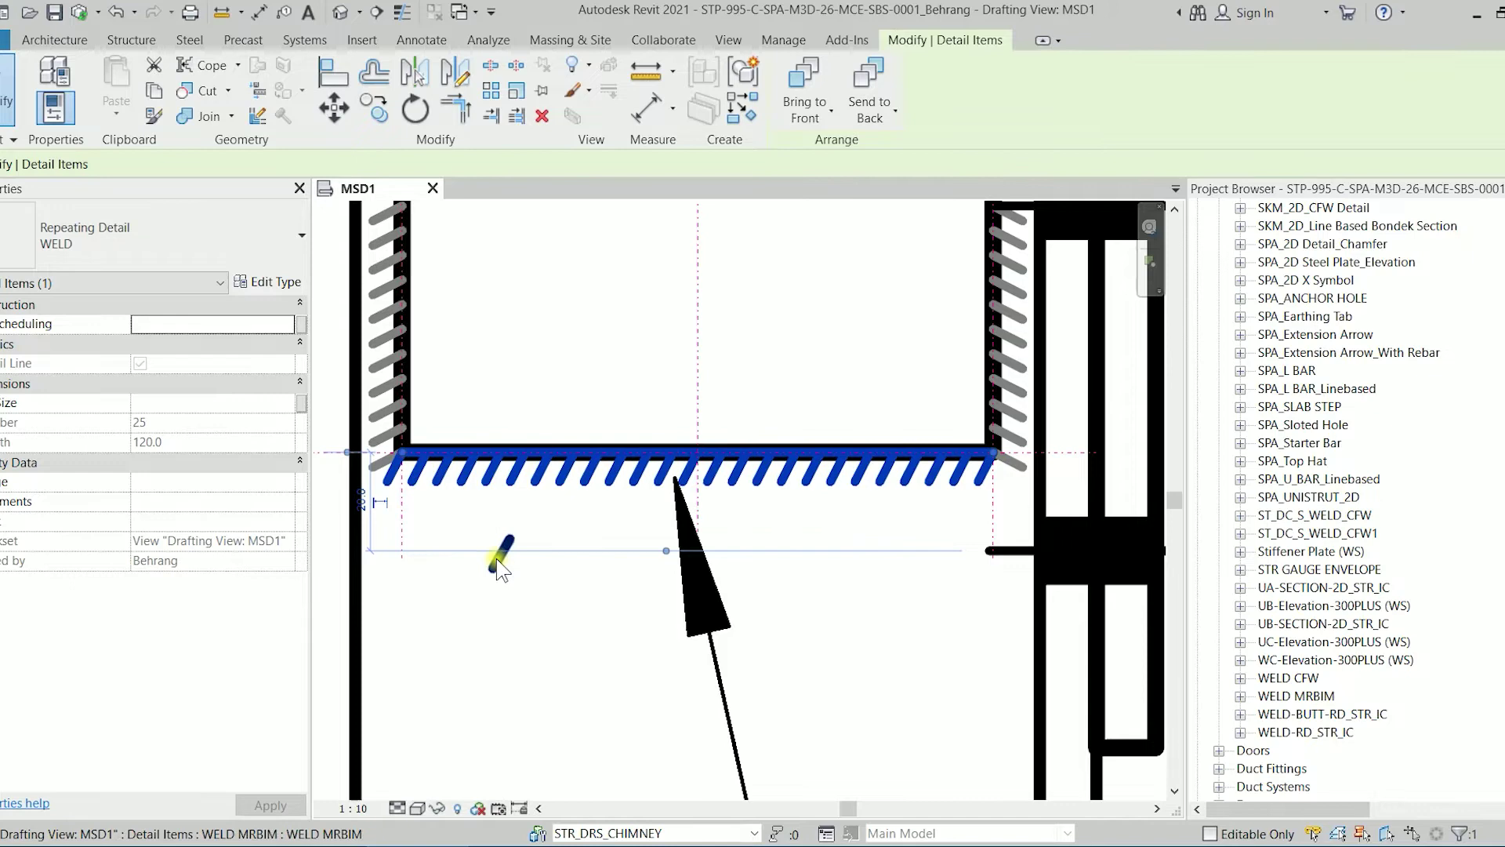
{"action": "left_click", "coordinate": [196, 235]}
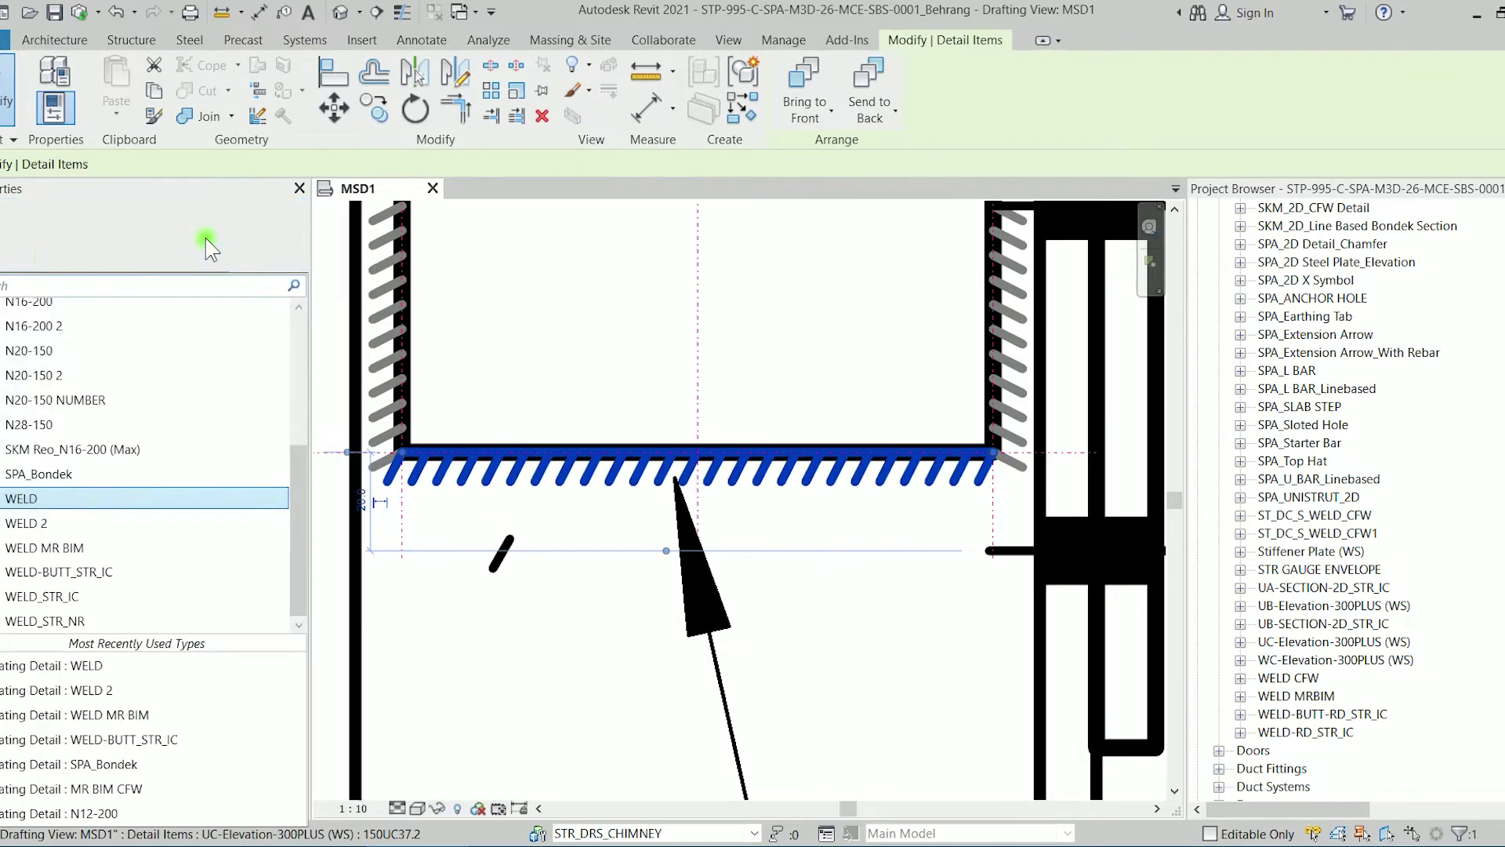
{"action": "left_click", "coordinate": [91, 524]}
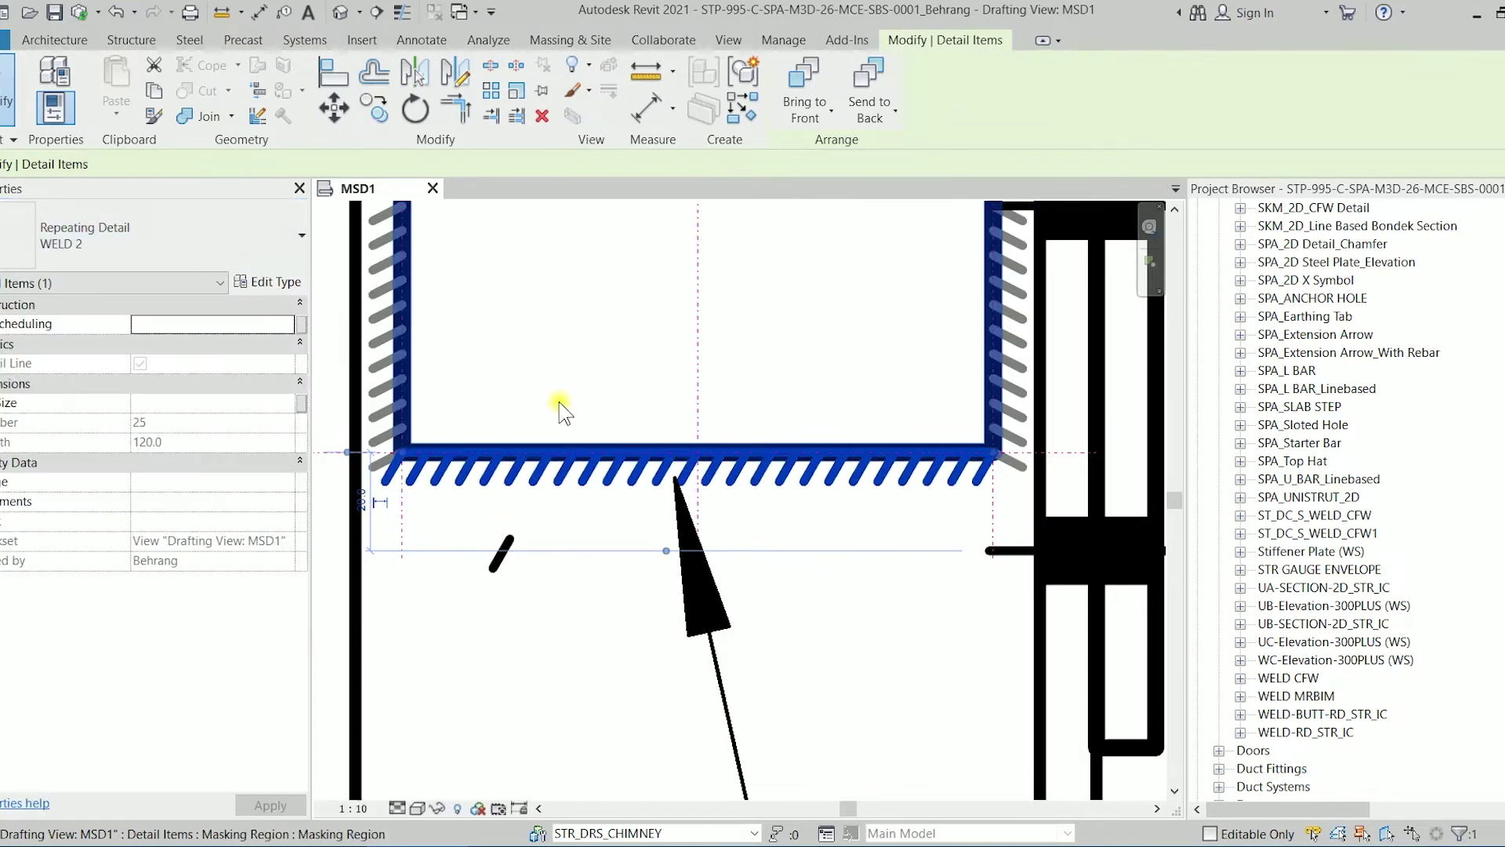
{"action": "left_click", "coordinate": [380, 319]}
{"action": "left_click", "coordinate": [610, 539]}
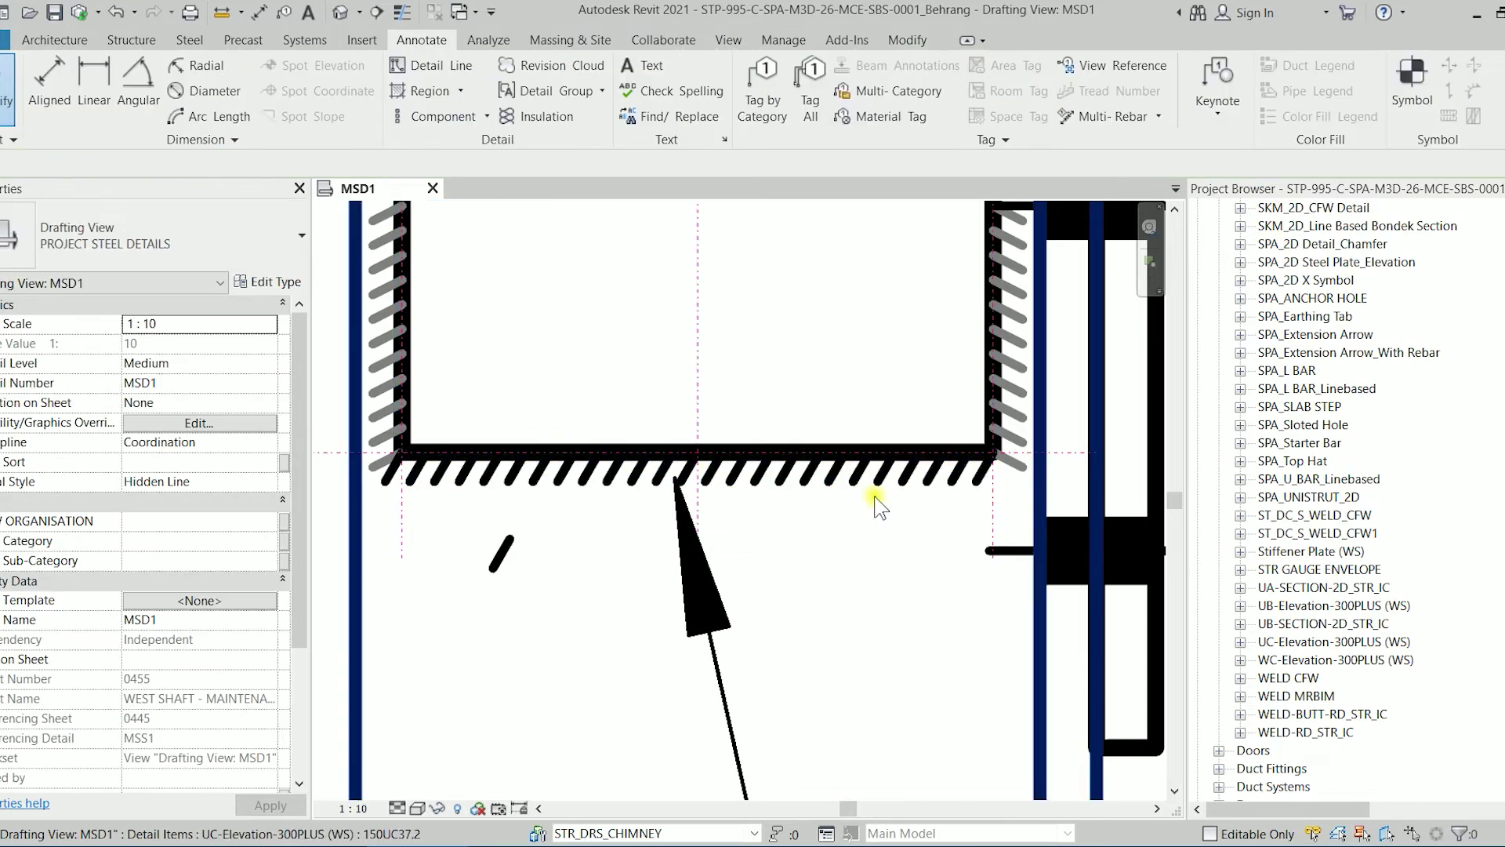
{"action": "left_click", "coordinate": [875, 488]}
{"action": "scroll", "coordinate": [638, 520], "scroll_direction": "down", "scroll_amount": 2}
{"action": "key", "text": "c"}
{"action": "key", "text": "s"}
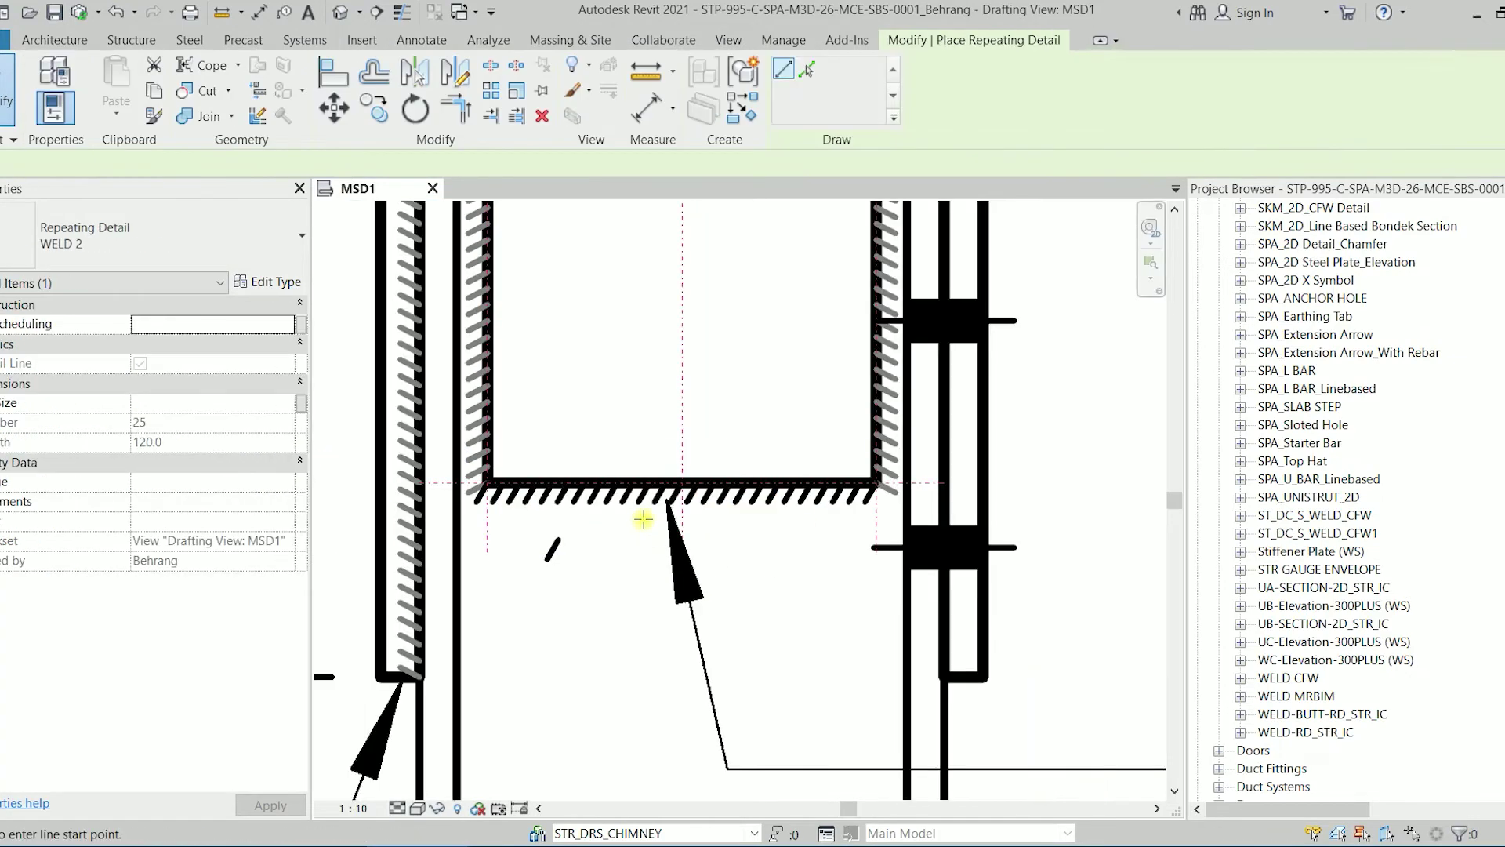
{"action": "scroll", "coordinate": [755, 552], "scroll_direction": "down", "scroll_amount": 2}
{"action": "key", "text": "Escape"}
{"action": "key", "text": "Escape"}
Step: Delete the weld on the left flange plate below the gap and draw a 150 mm WELD 2 repeating detail in its place, flipped onto the plate
{"action": "left_click", "coordinate": [585, 482]}
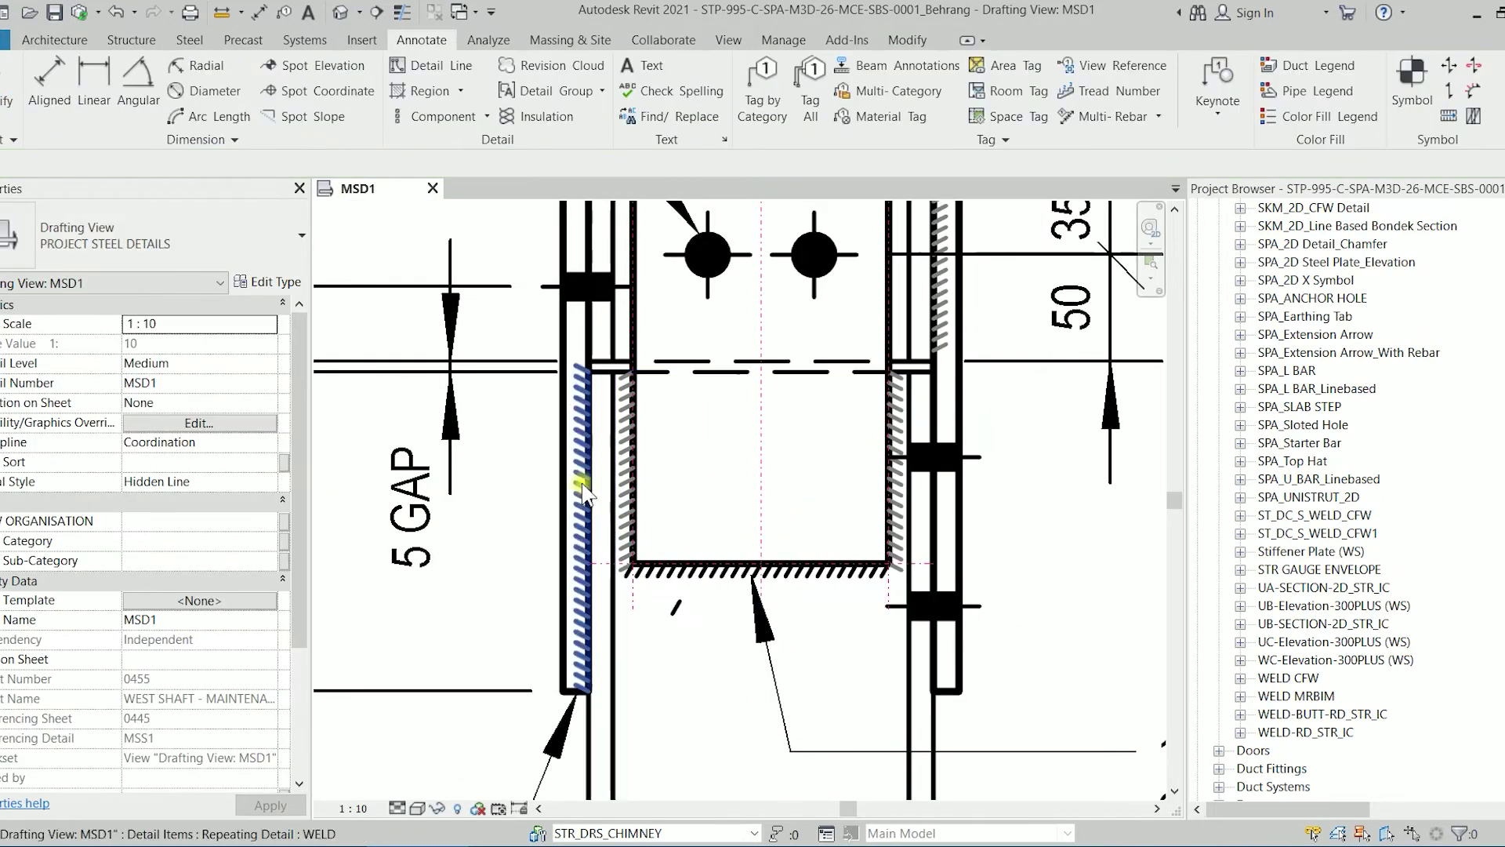
{"action": "key", "text": "Escape"}
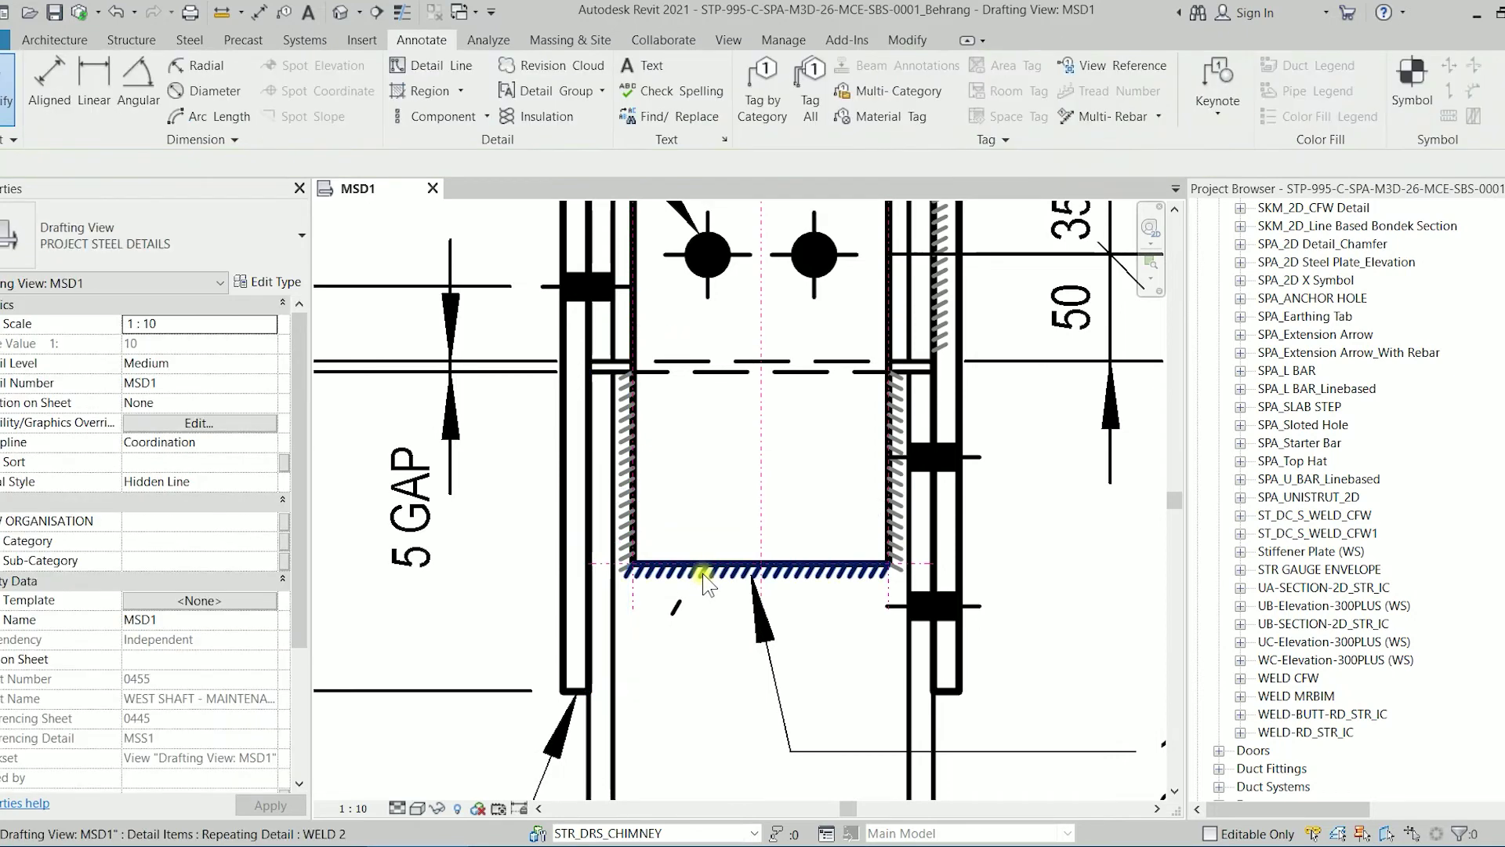
{"action": "left_click", "coordinate": [702, 572]}
{"action": "key", "text": "c"}
{"action": "key", "text": "s"}
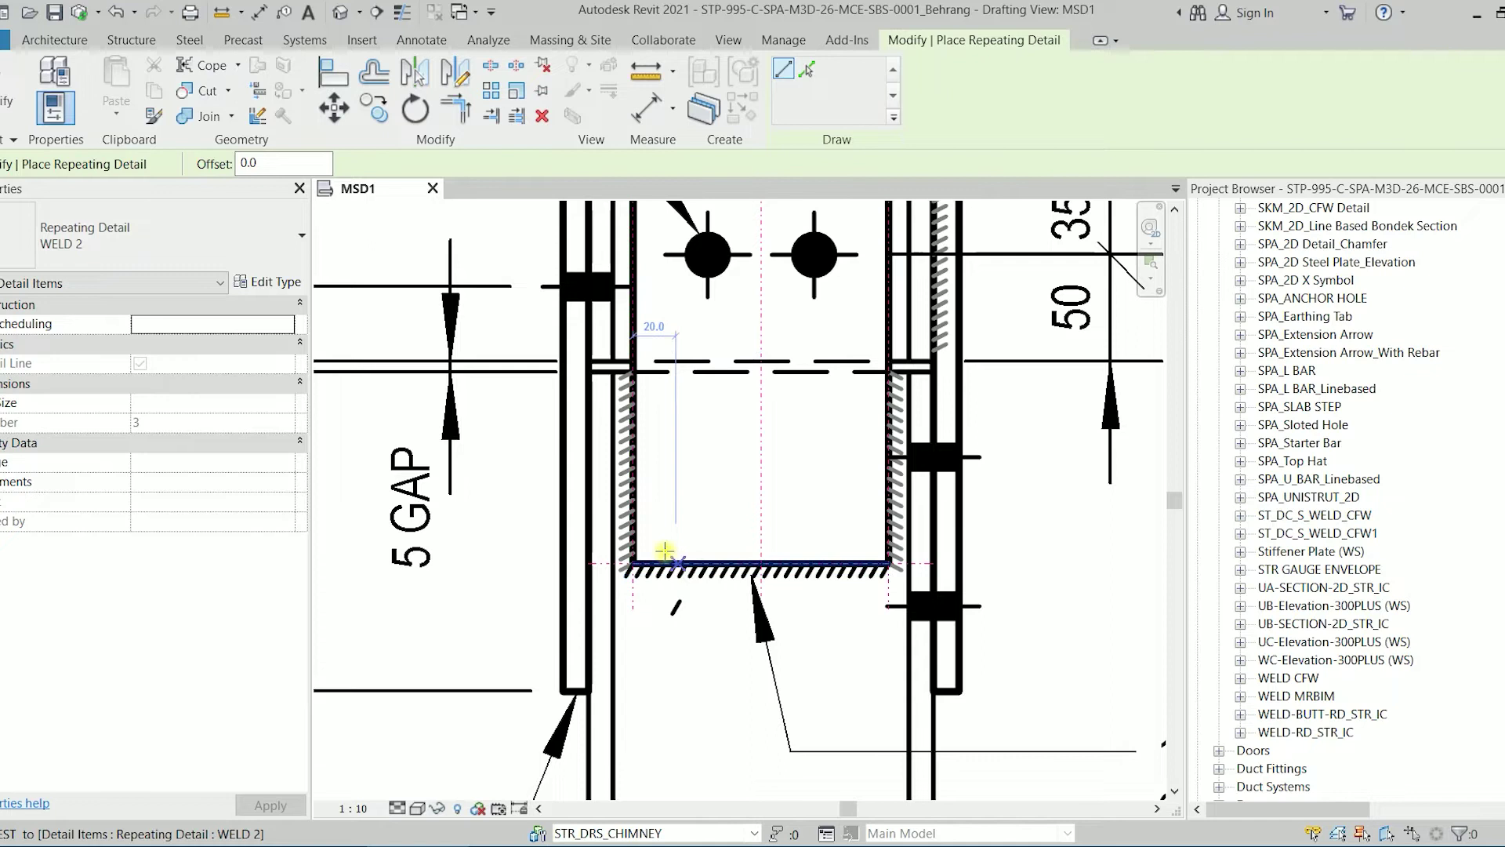
{"action": "left_click", "coordinate": [587, 690]}
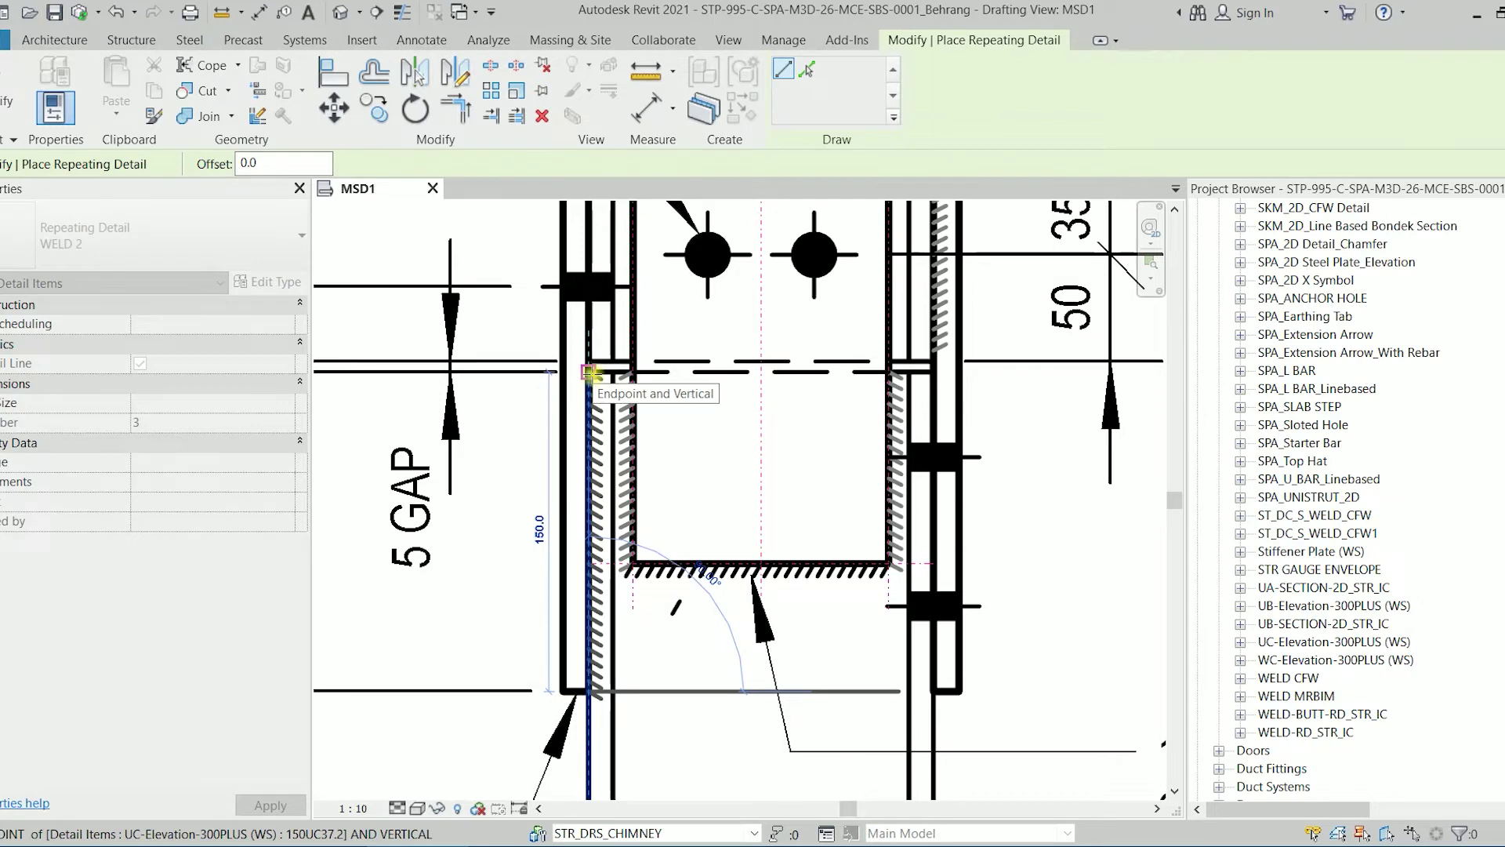
{"action": "key", "text": "space"}
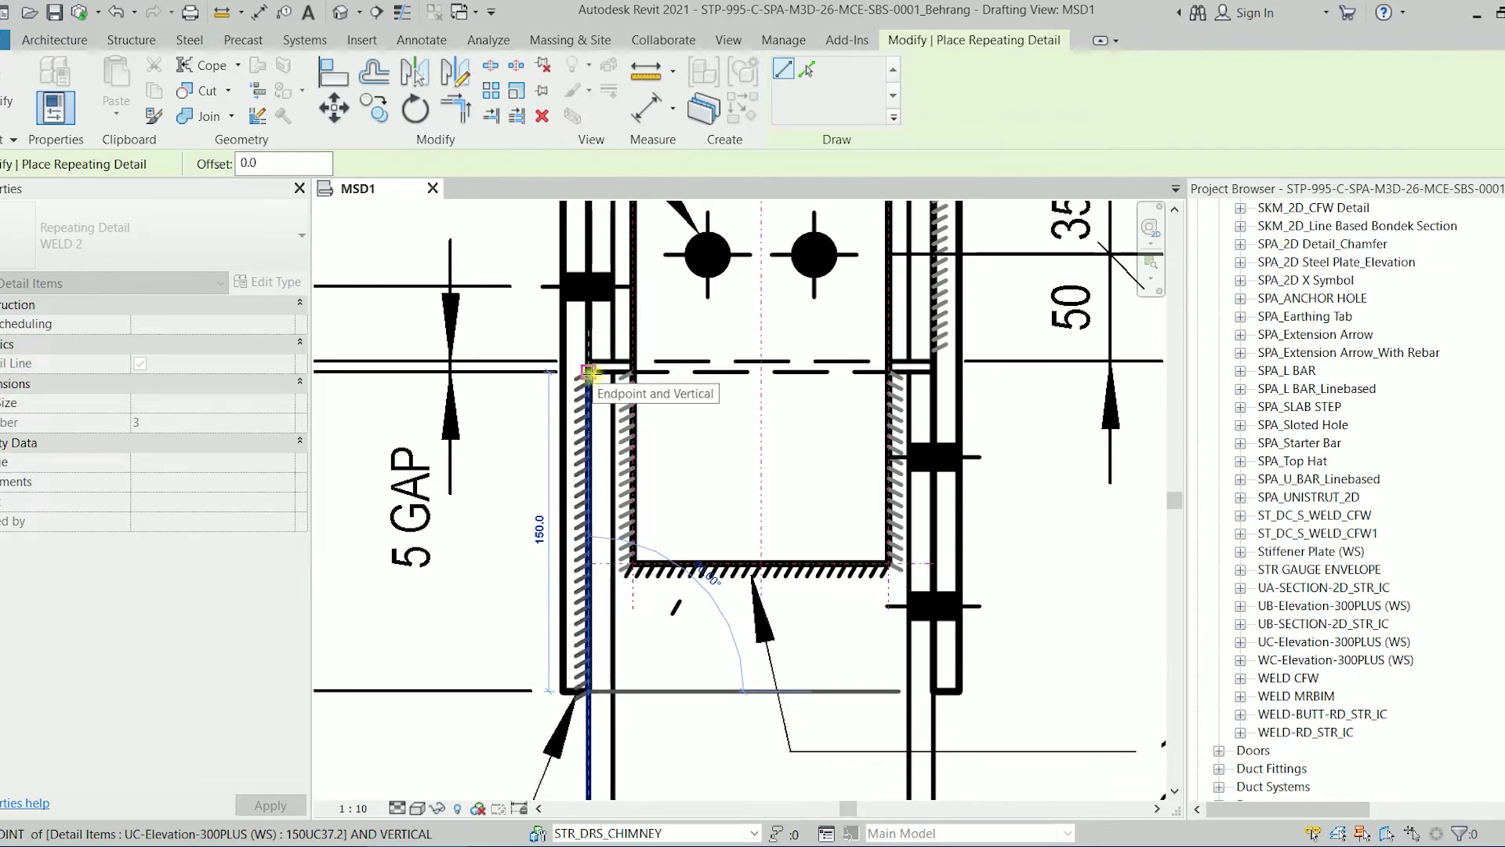
{"action": "left_click", "coordinate": [589, 372]}
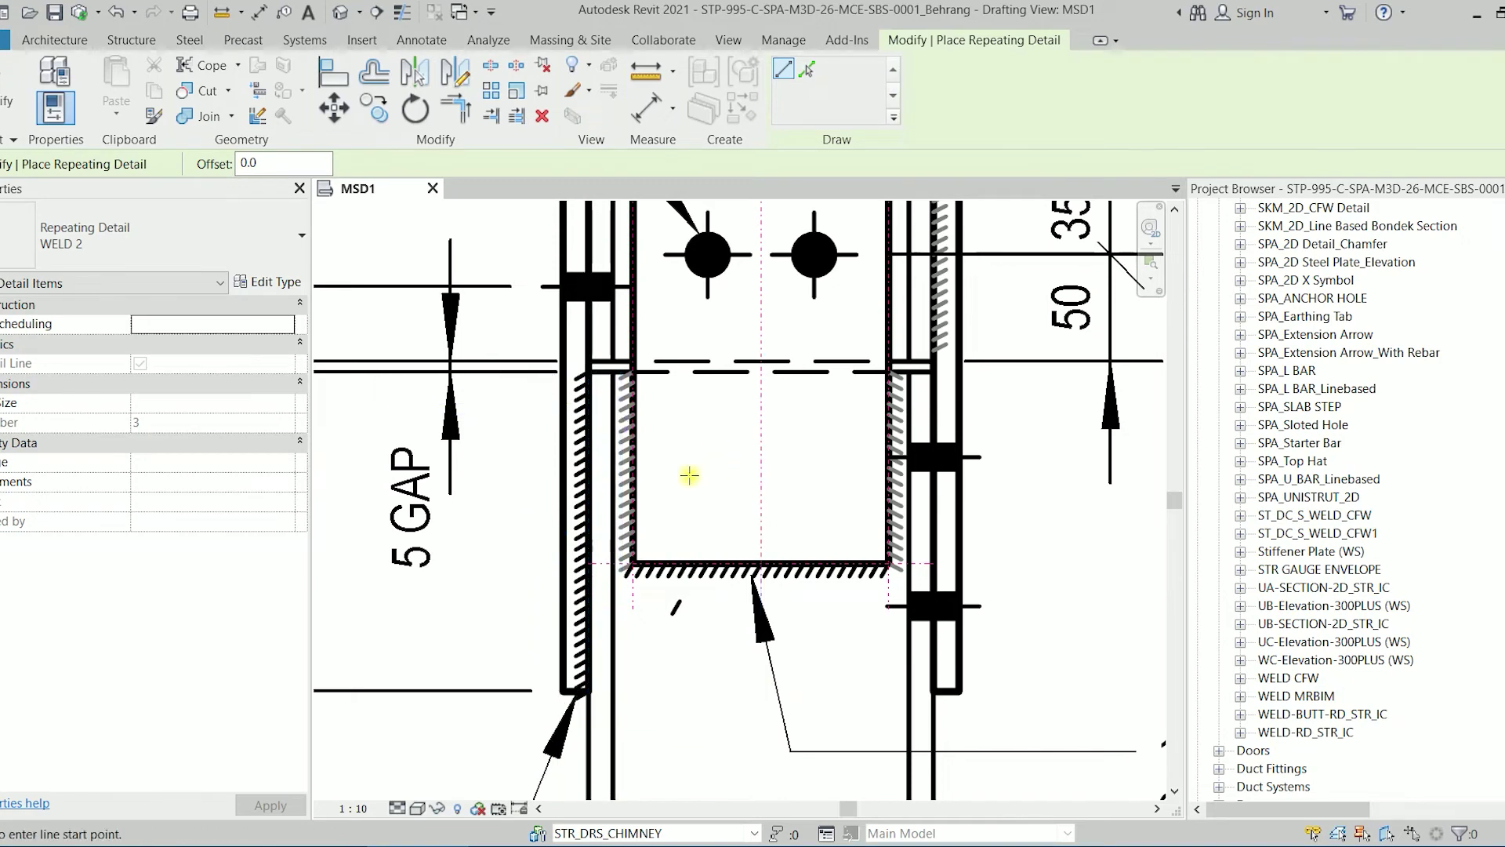
{"action": "key", "text": "Escape"}
{"action": "key", "text": "Escape"}
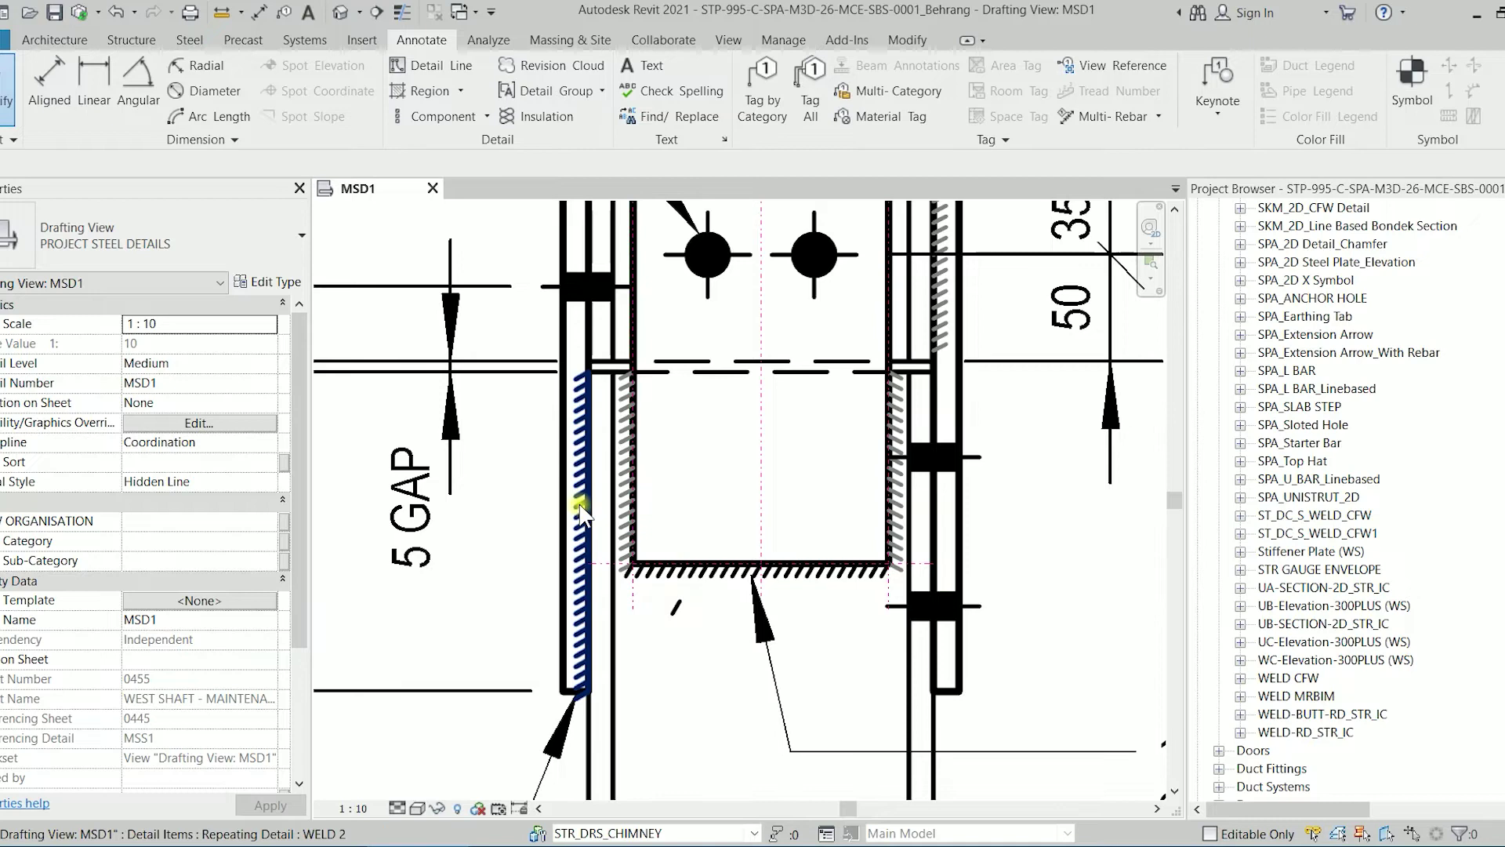
Step: Open the family of the single WELD MRBIM instance below the web plate for editing
{"action": "left_click", "coordinate": [581, 513]}
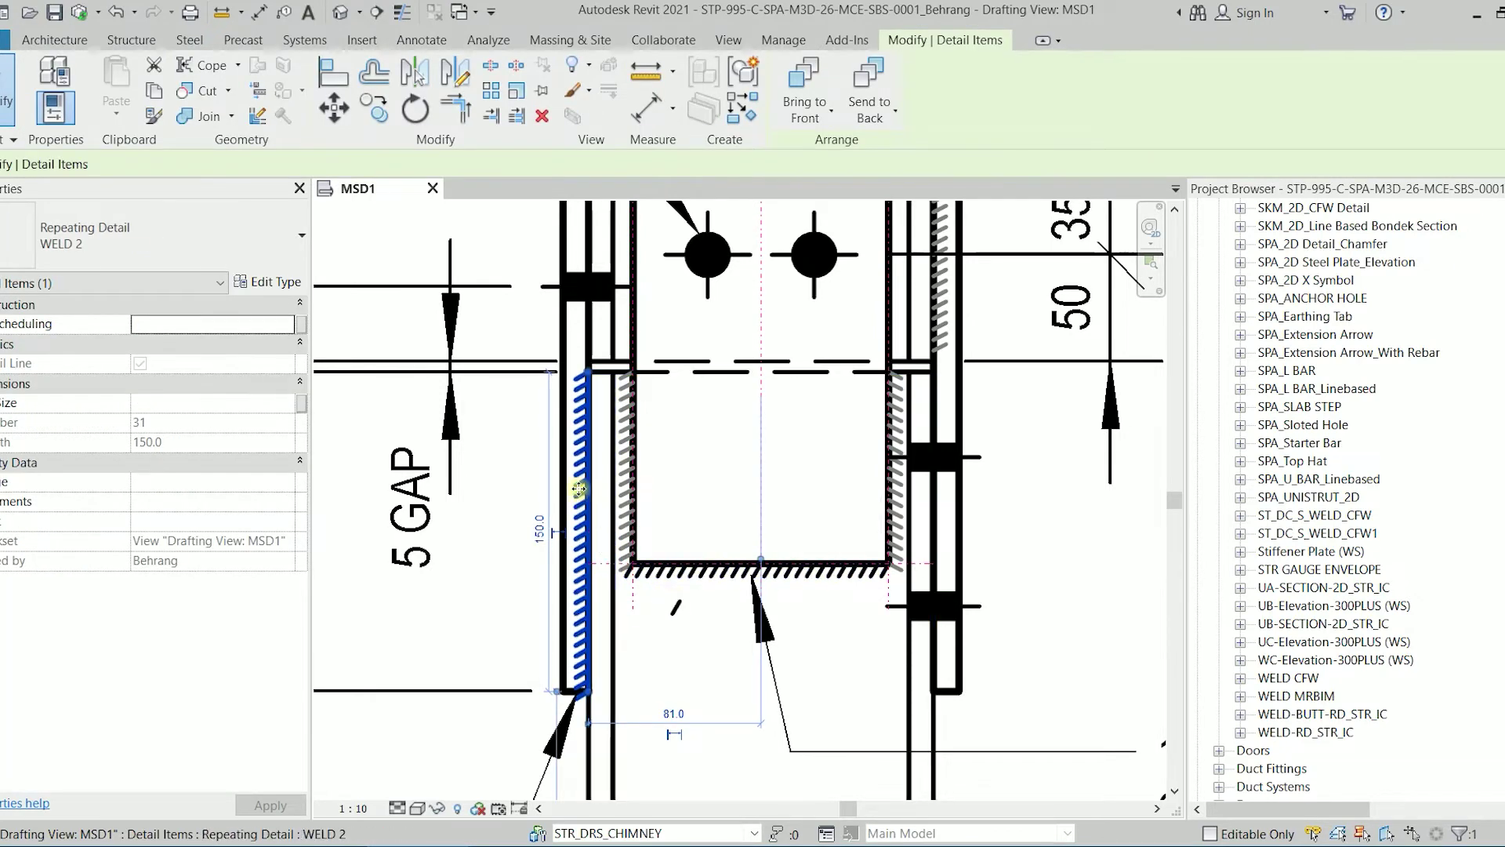
{"action": "left_click", "coordinate": [677, 608]}
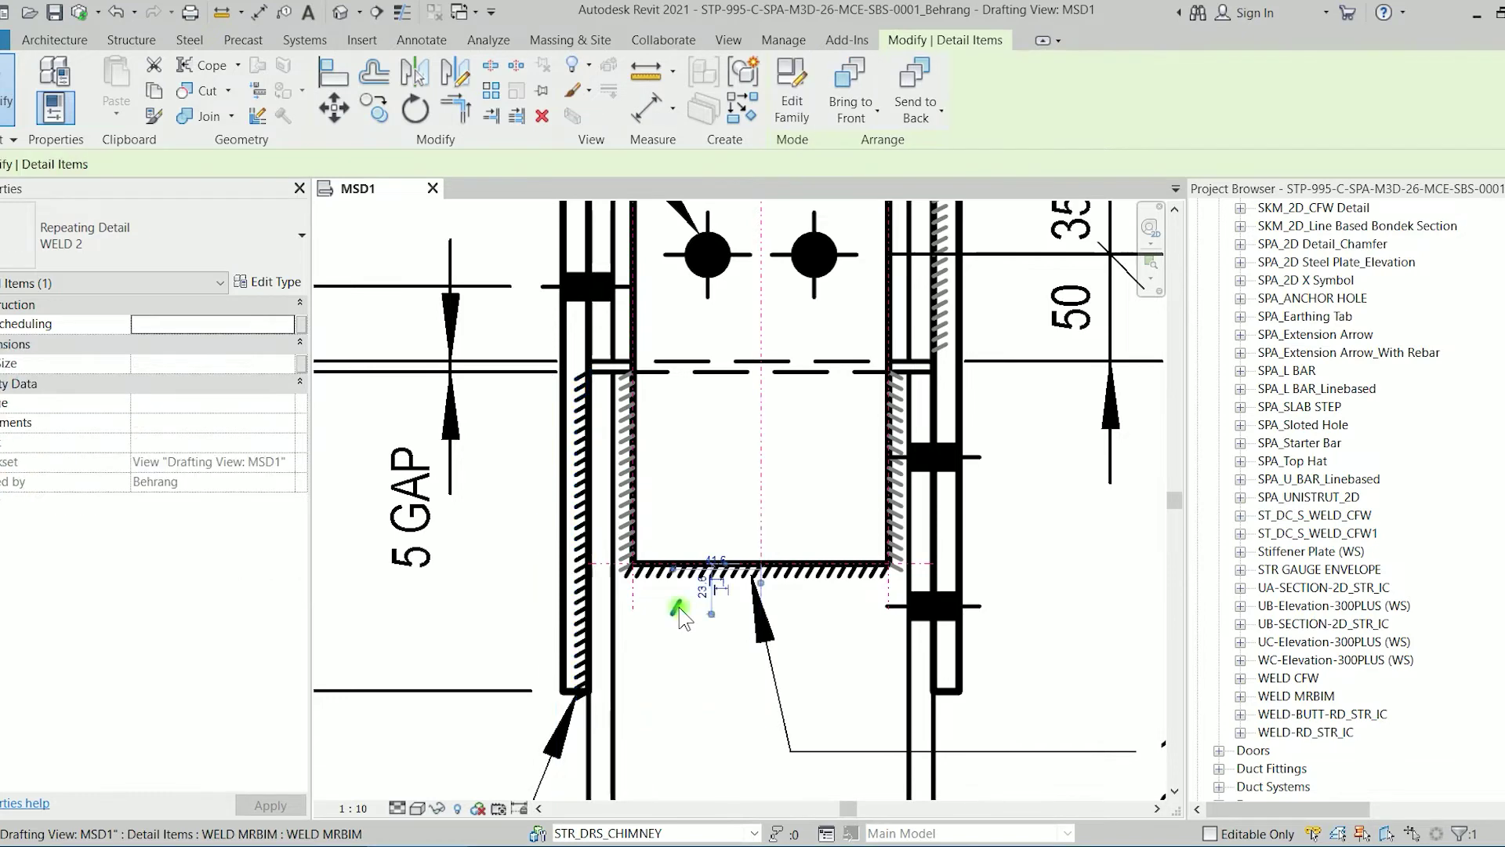
{"action": "scroll", "coordinate": [678, 606], "scroll_direction": "up", "scroll_amount": 3}
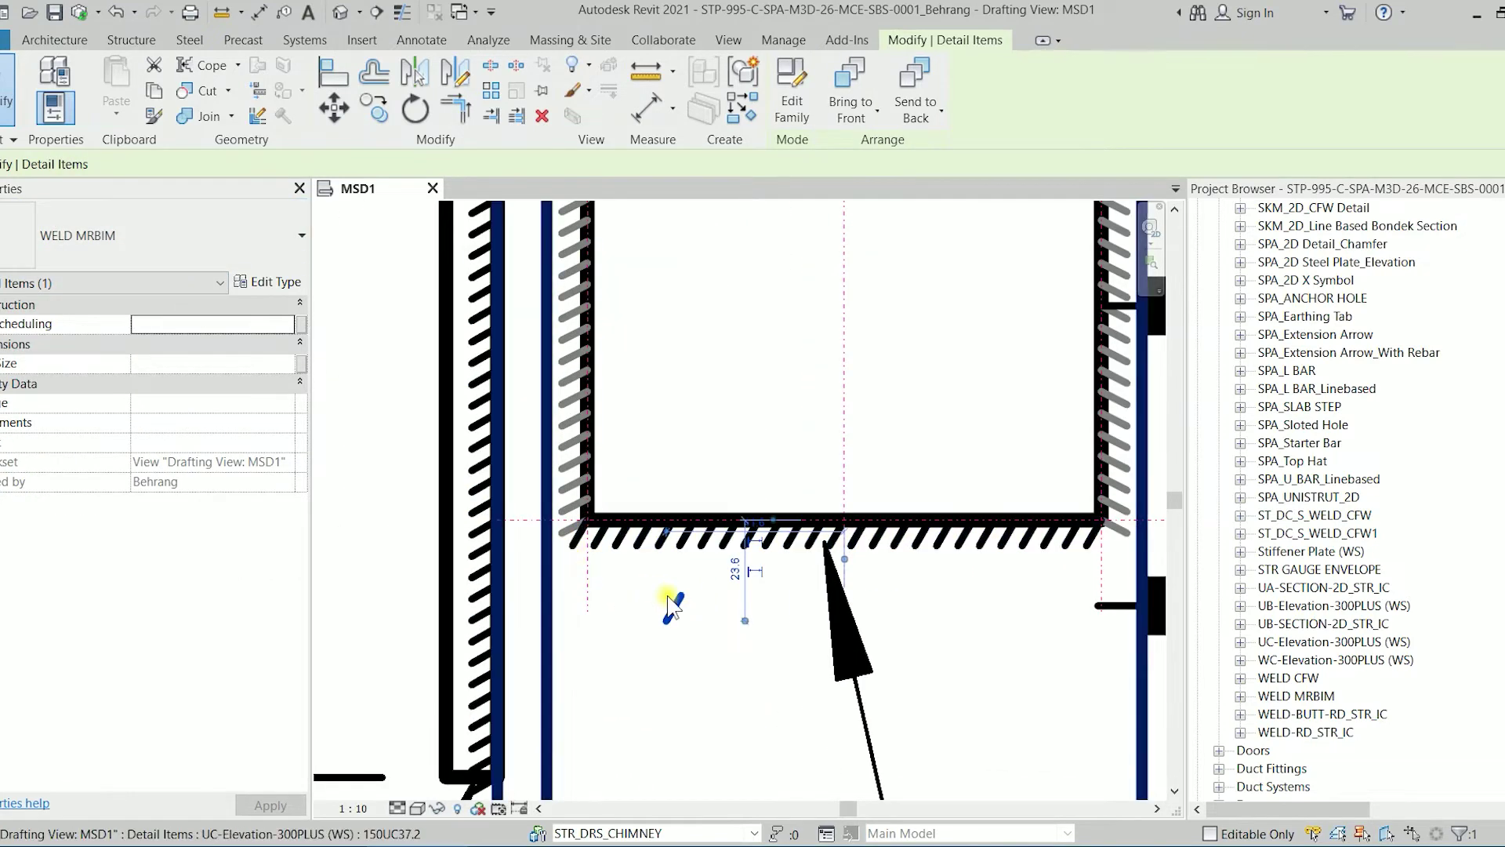
{"action": "left_click", "coordinate": [780, 124]}
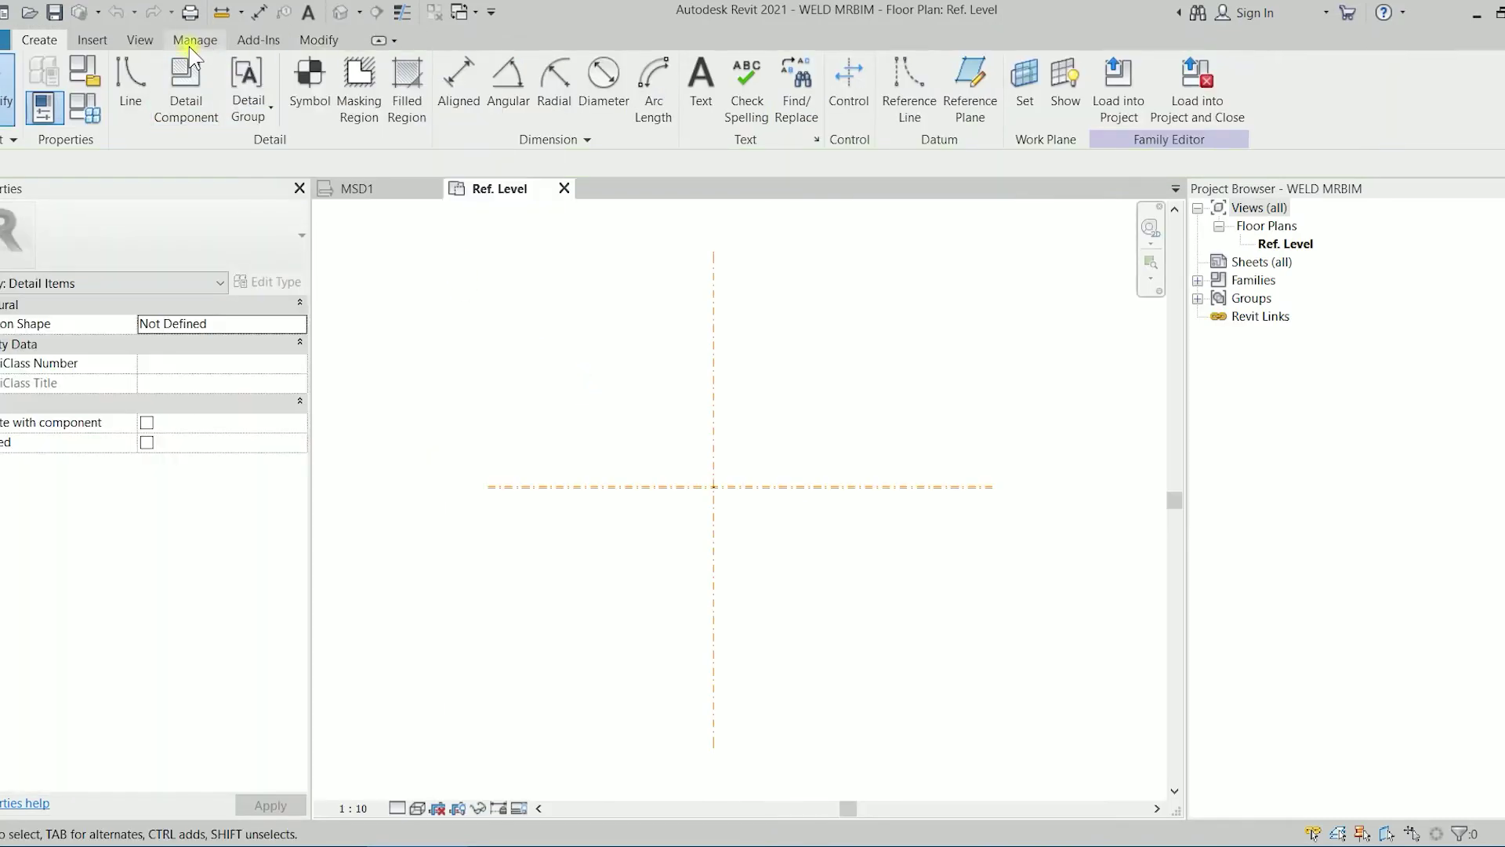
Step: Create a new Detail Items subcategory named 2 GREY in the family's object styles
{"action": "left_click", "coordinate": [189, 42]}
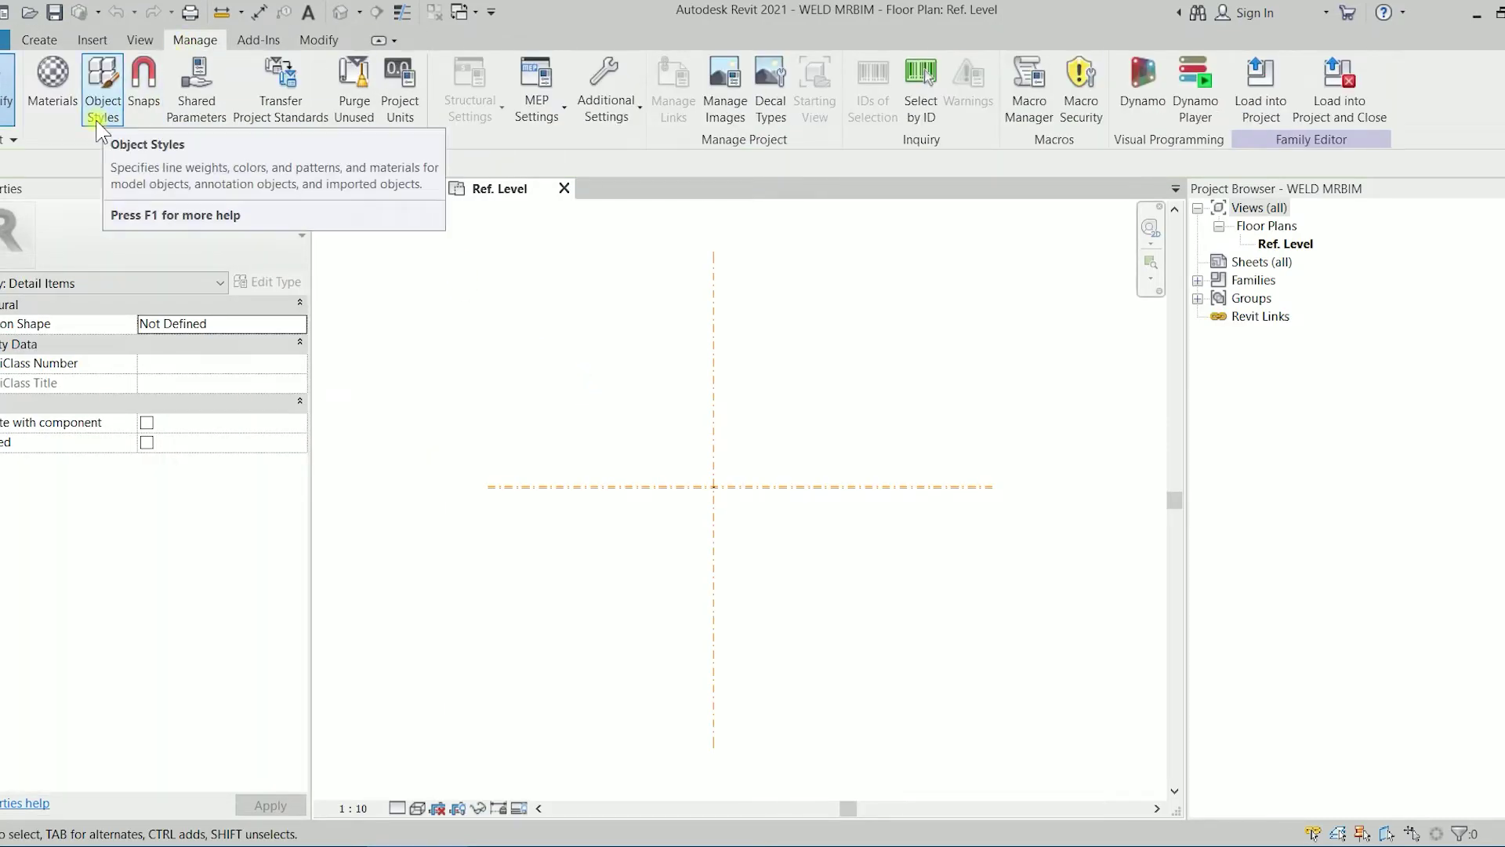
{"action": "left_click", "coordinate": [102, 83]}
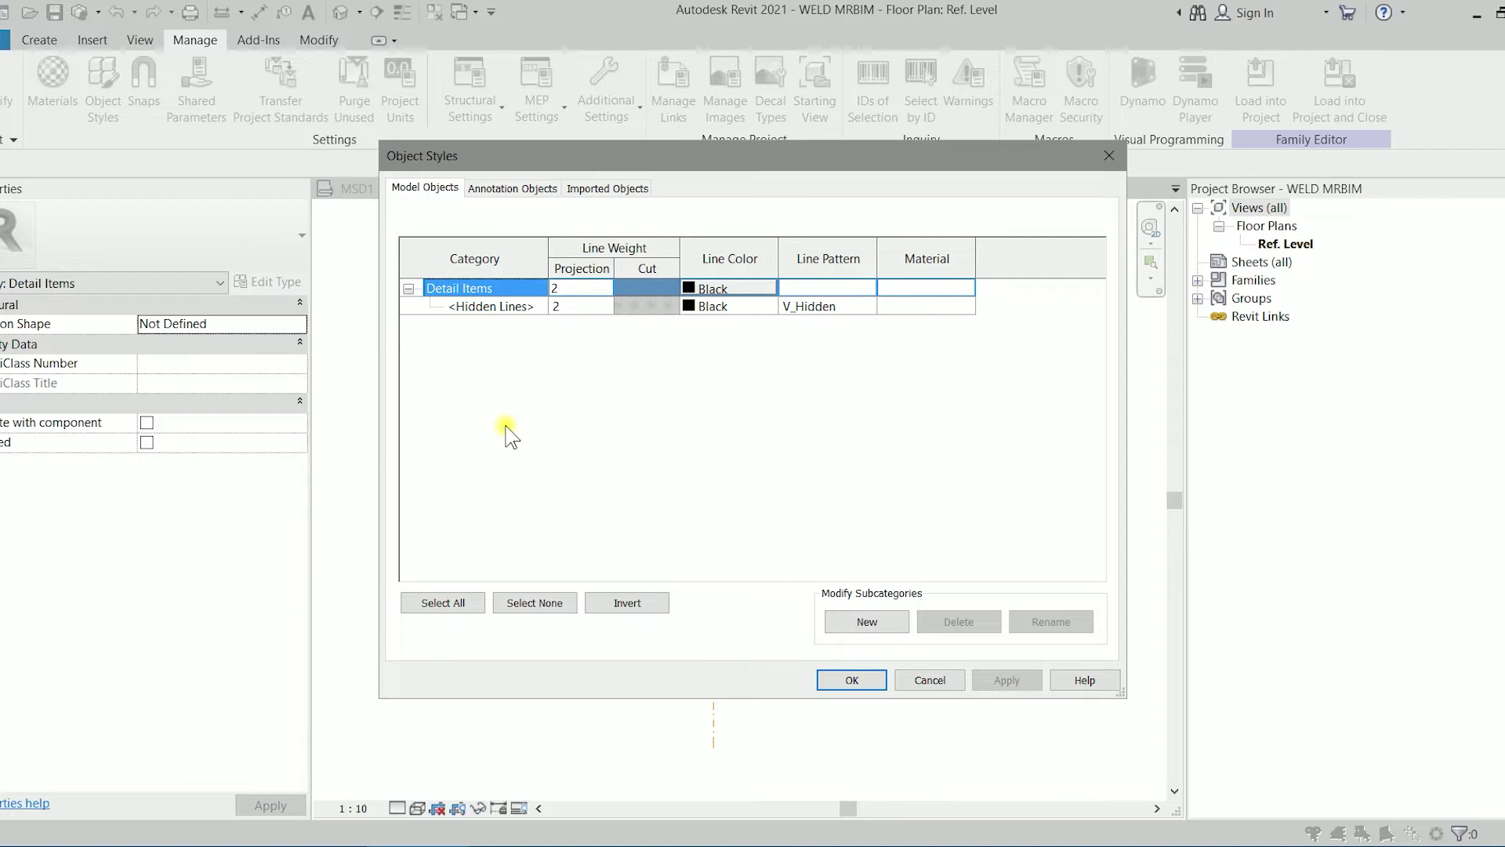
{"action": "left_click", "coordinate": [868, 622]}
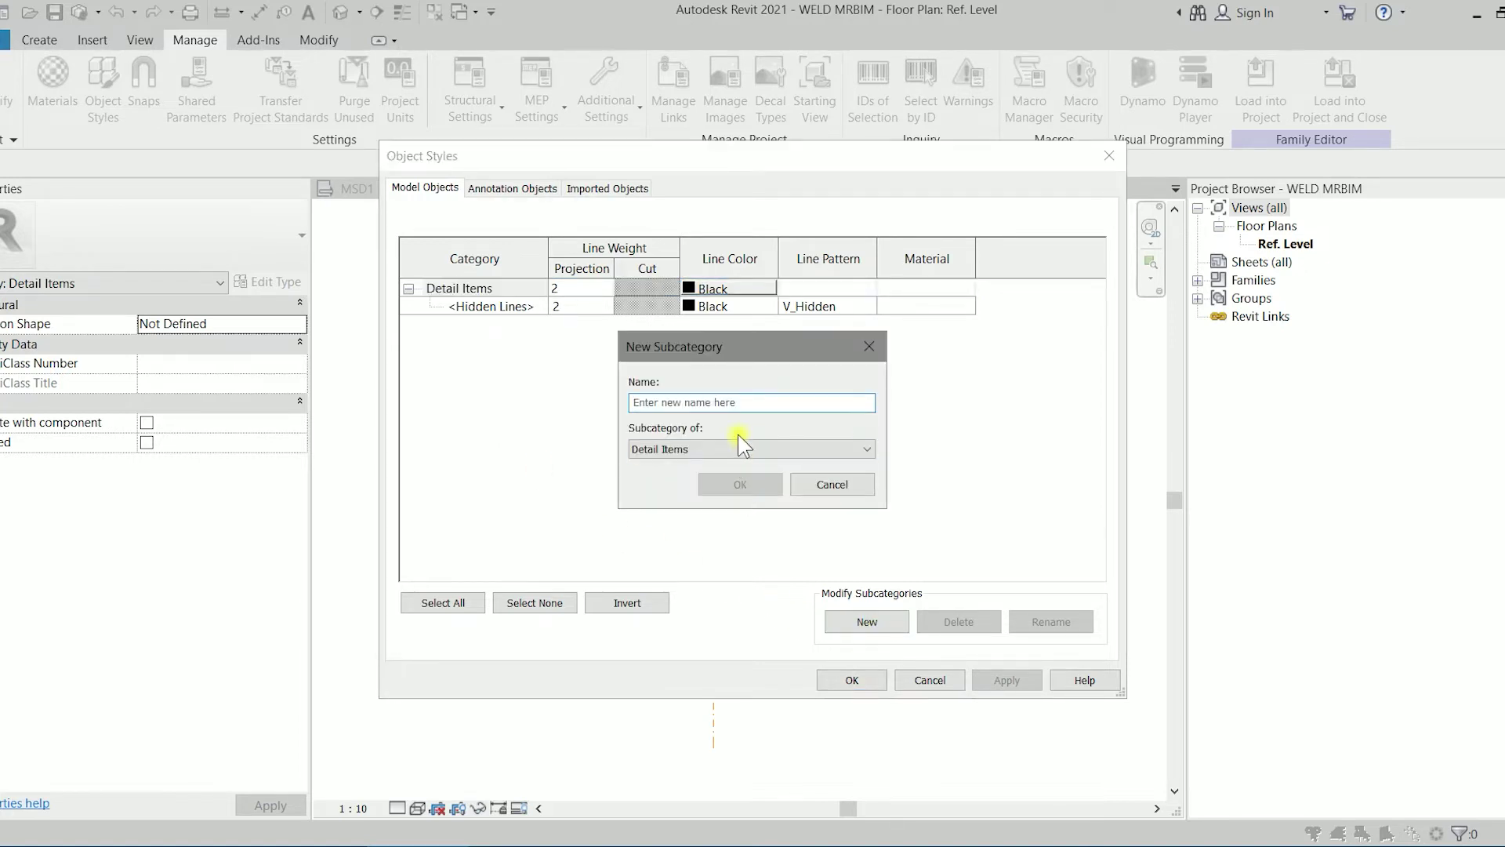
{"action": "type", "text": "2 GREY"}
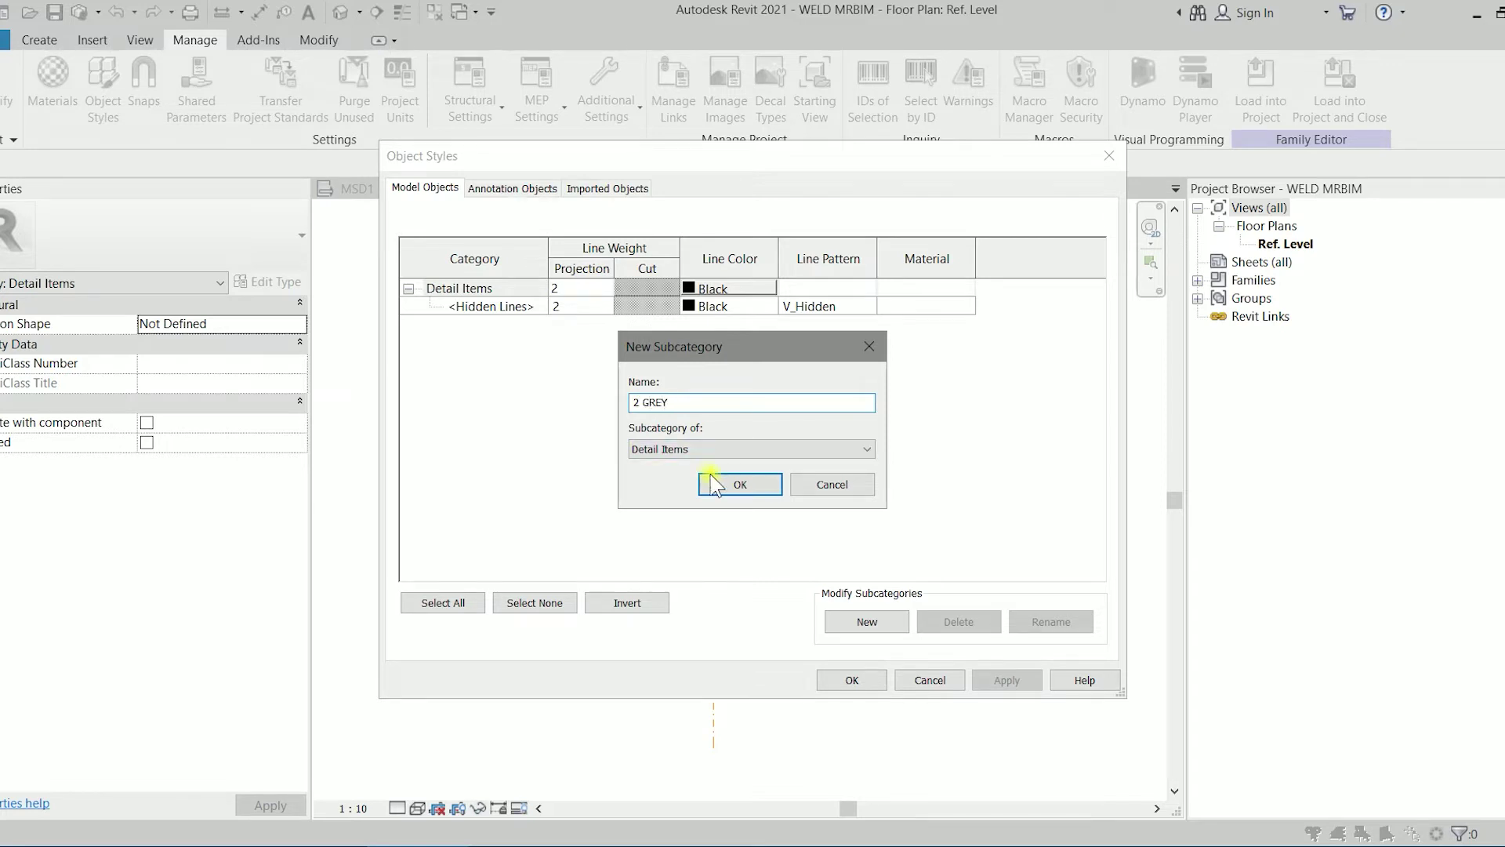
{"action": "left_click", "coordinate": [714, 481]}
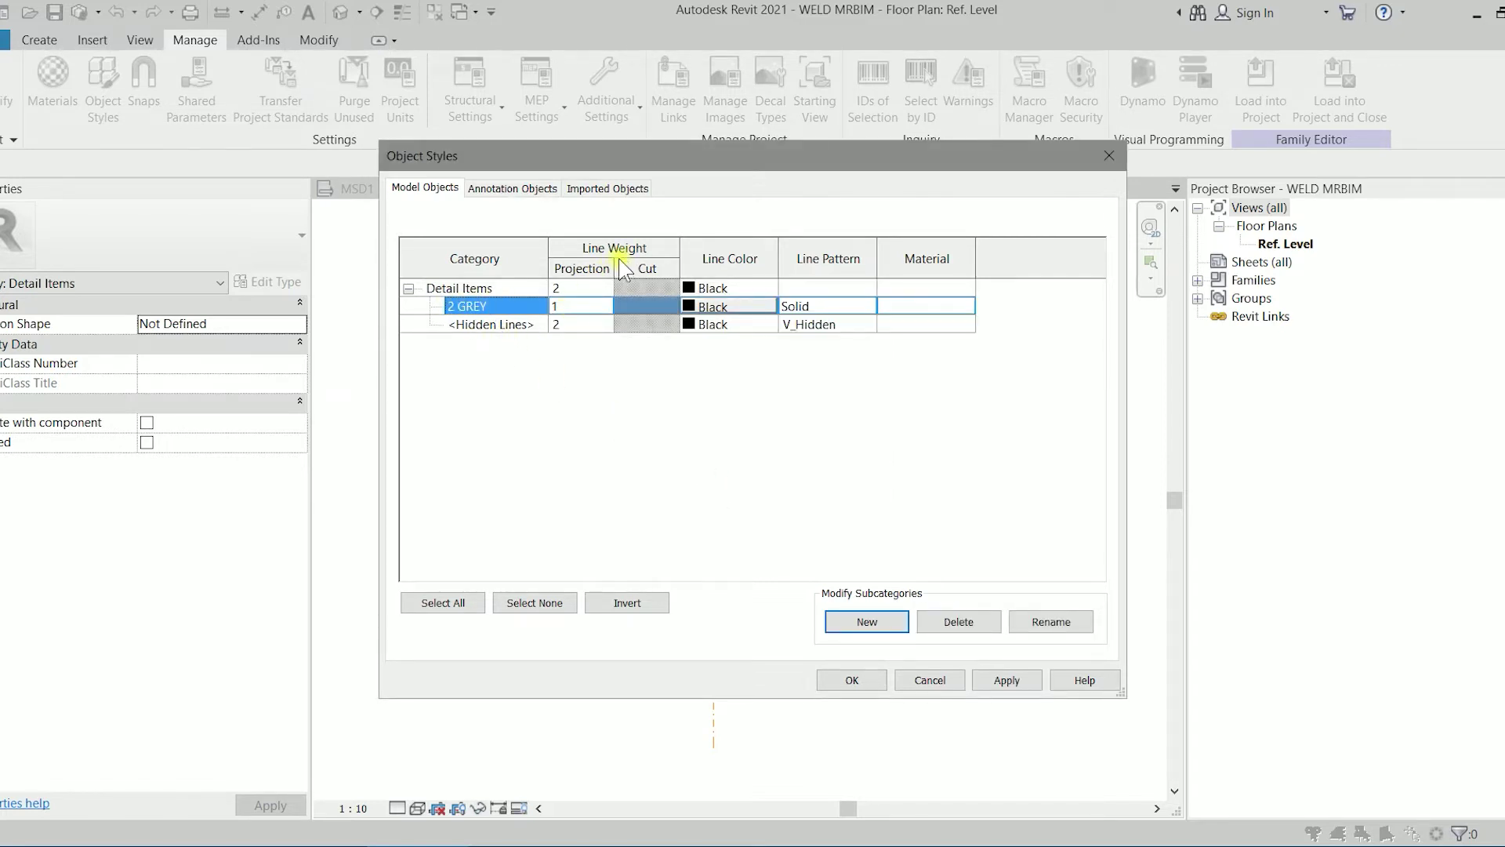
Step: Give the 2 GREY subcategory a projection line weight of 2 and the grey line color RGB 128-128-128
{"action": "left_click", "coordinate": [579, 306]}
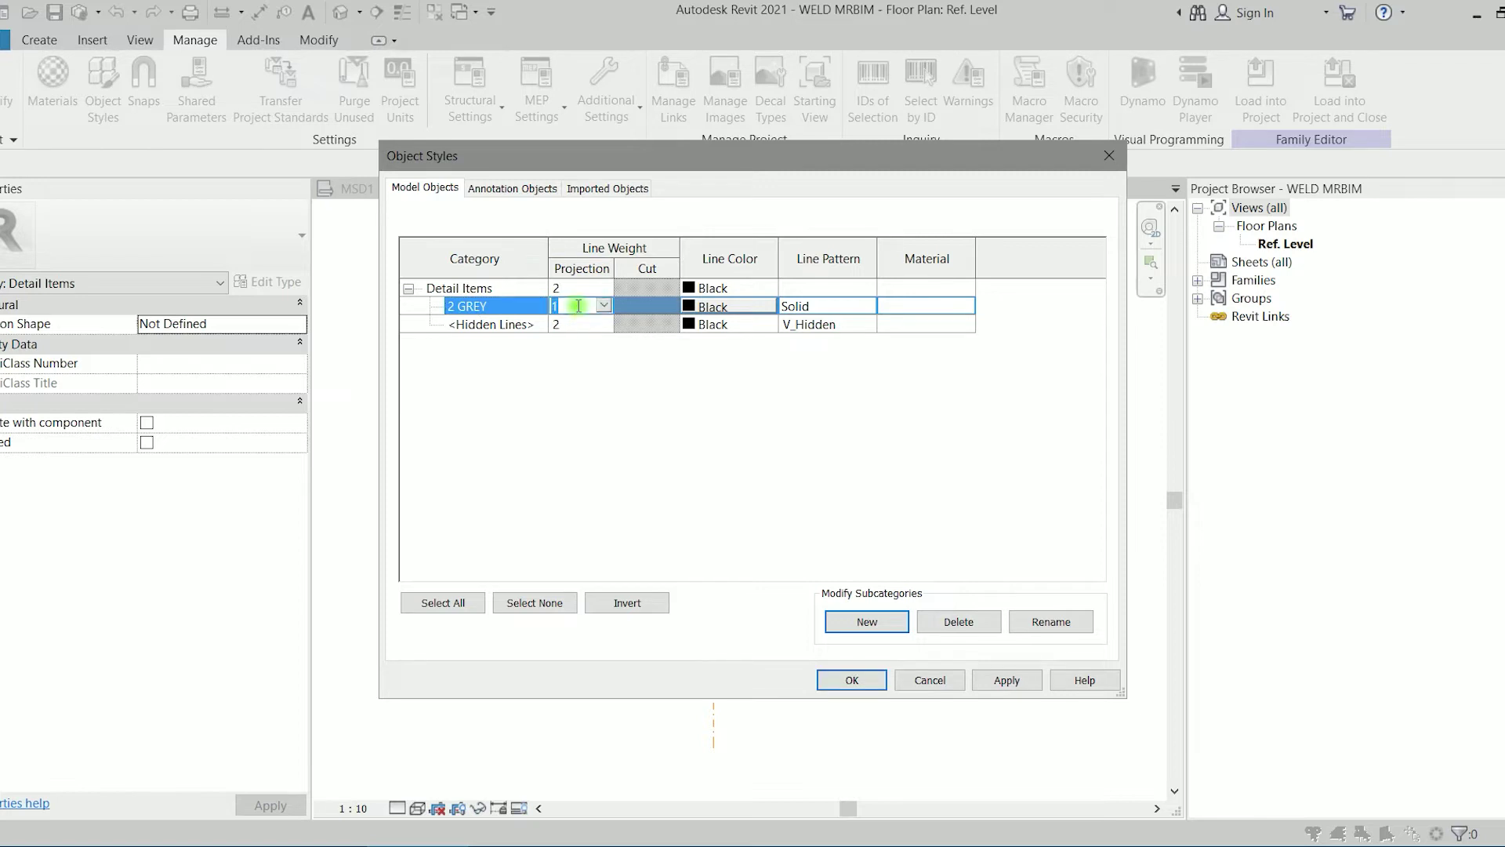
{"action": "type", "text": "2"}
{"action": "left_click", "coordinate": [748, 311]}
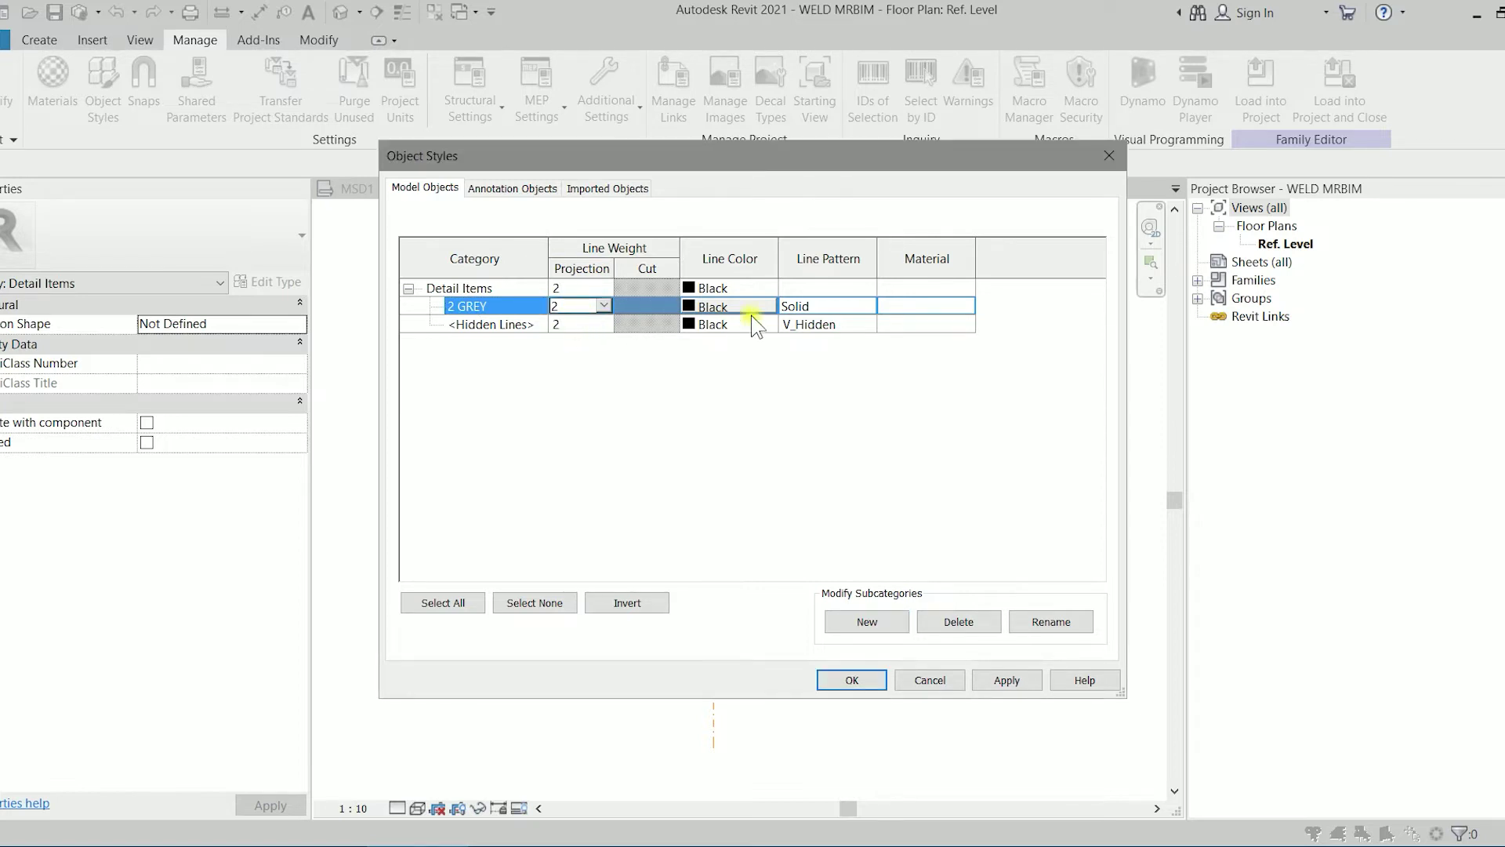
{"action": "left_click", "coordinate": [748, 309]}
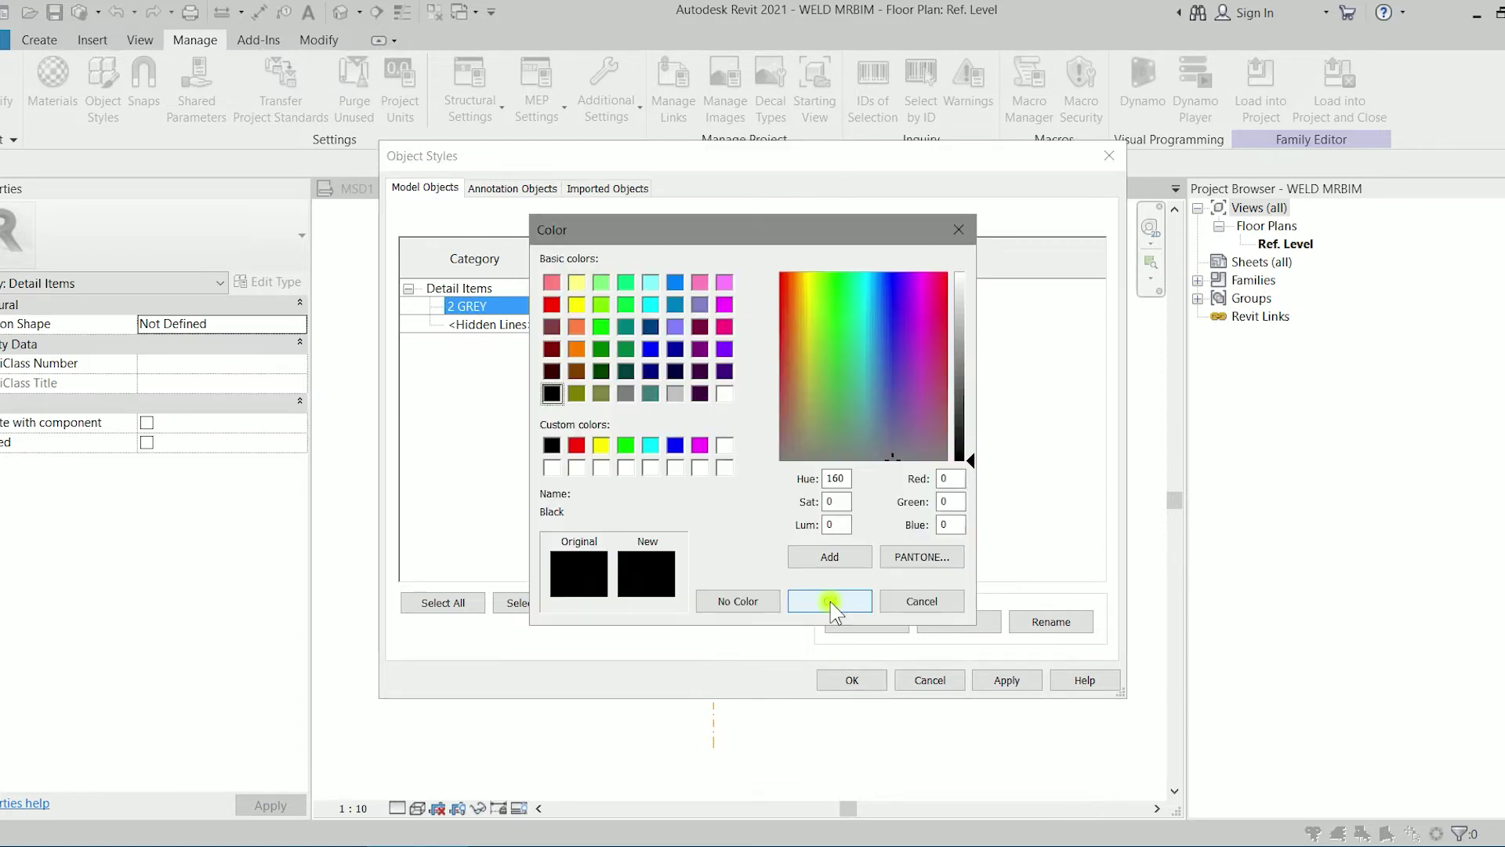
{"action": "left_click", "coordinate": [628, 393]}
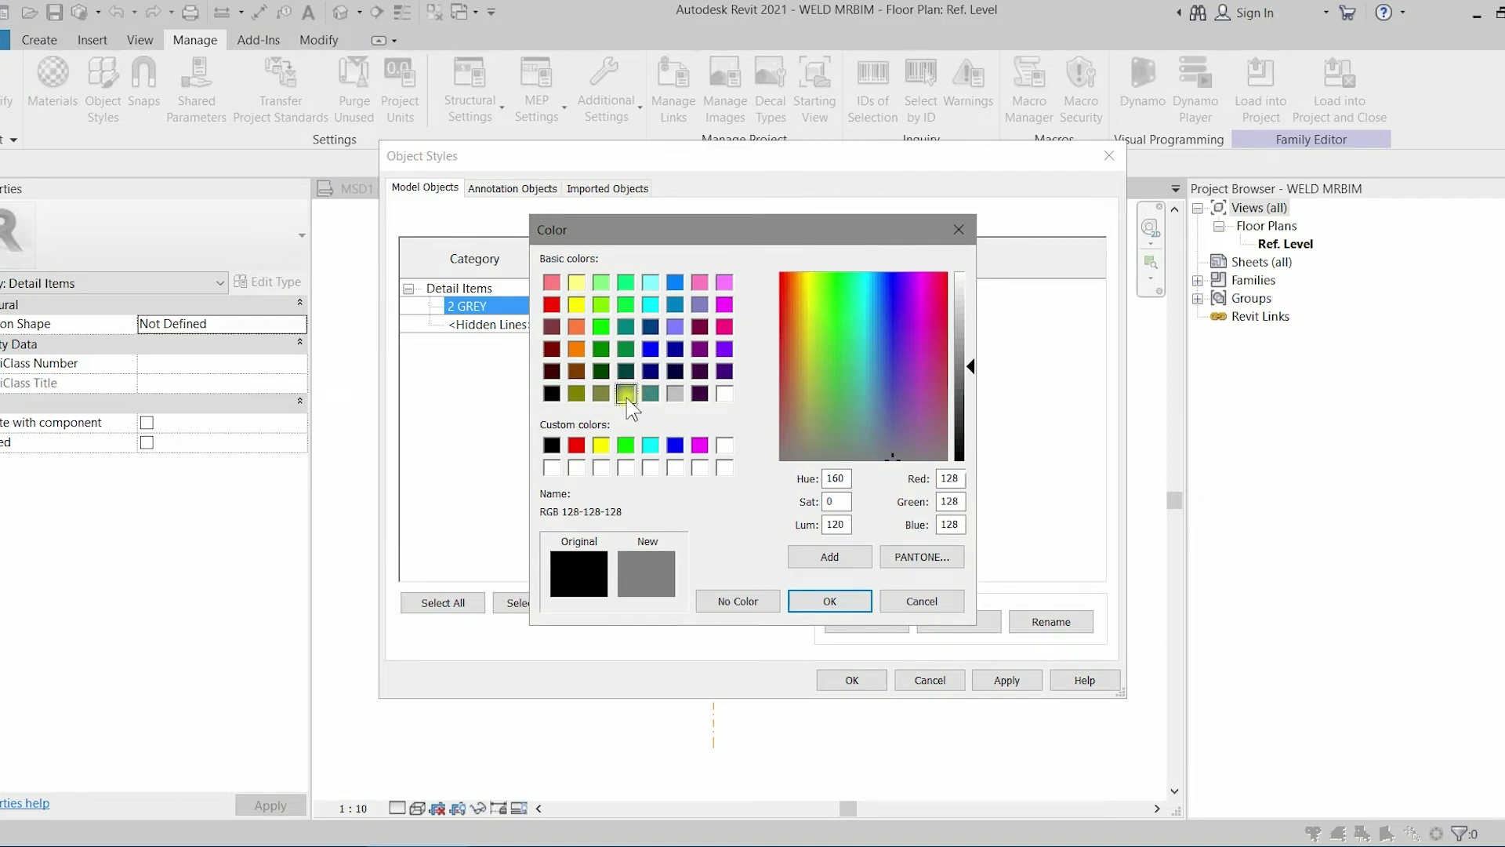
{"action": "left_click", "coordinate": [829, 601]}
{"action": "left_click", "coordinate": [852, 679]}
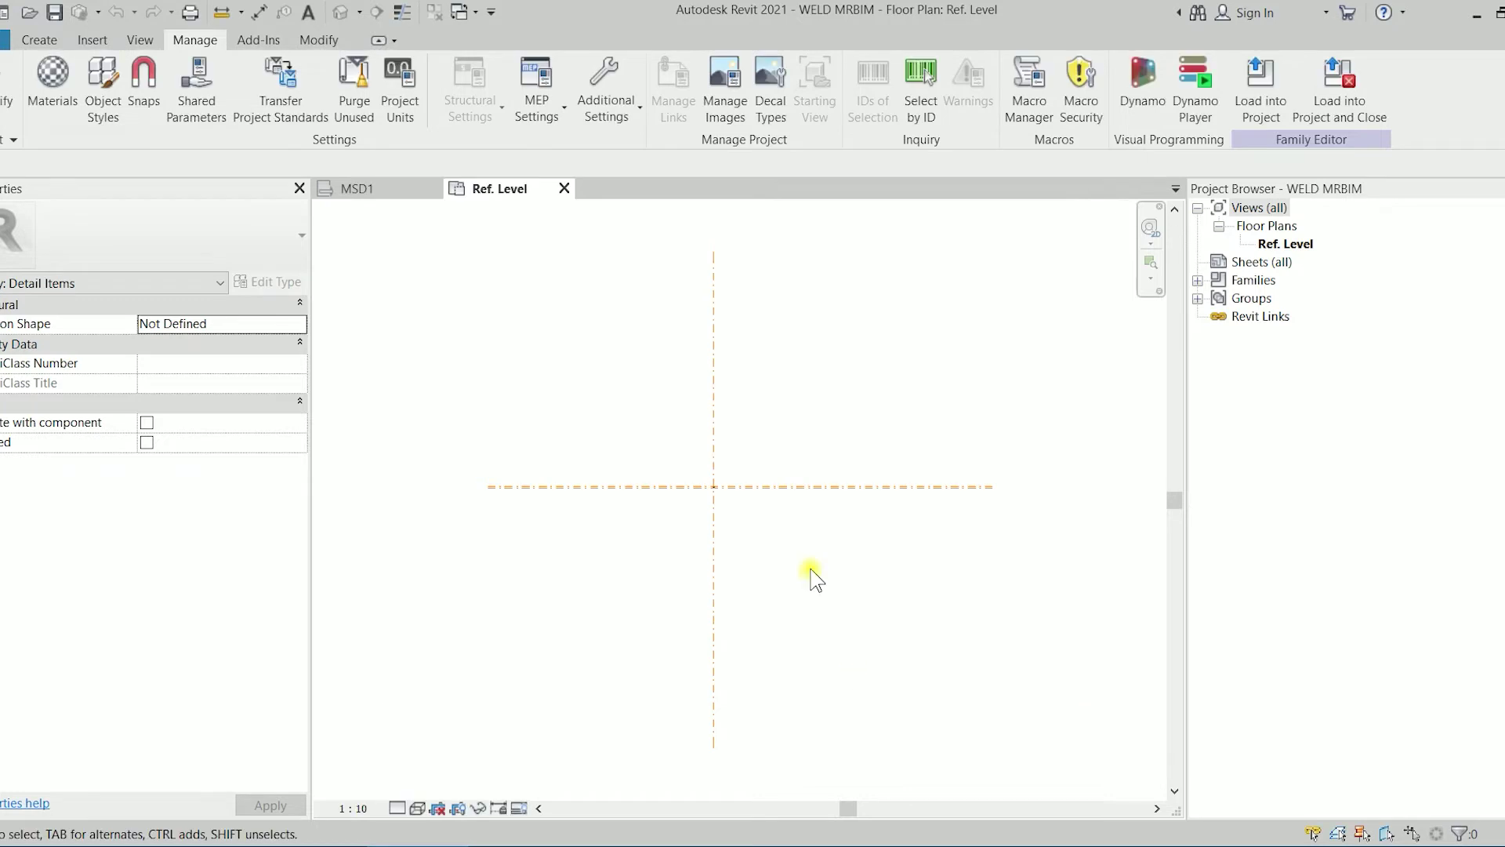
Step: Assign the slanted weld line in the family to the 2 GREY subcategory
{"action": "scroll", "coordinate": [708, 510], "scroll_direction": "up", "scroll_amount": 10}
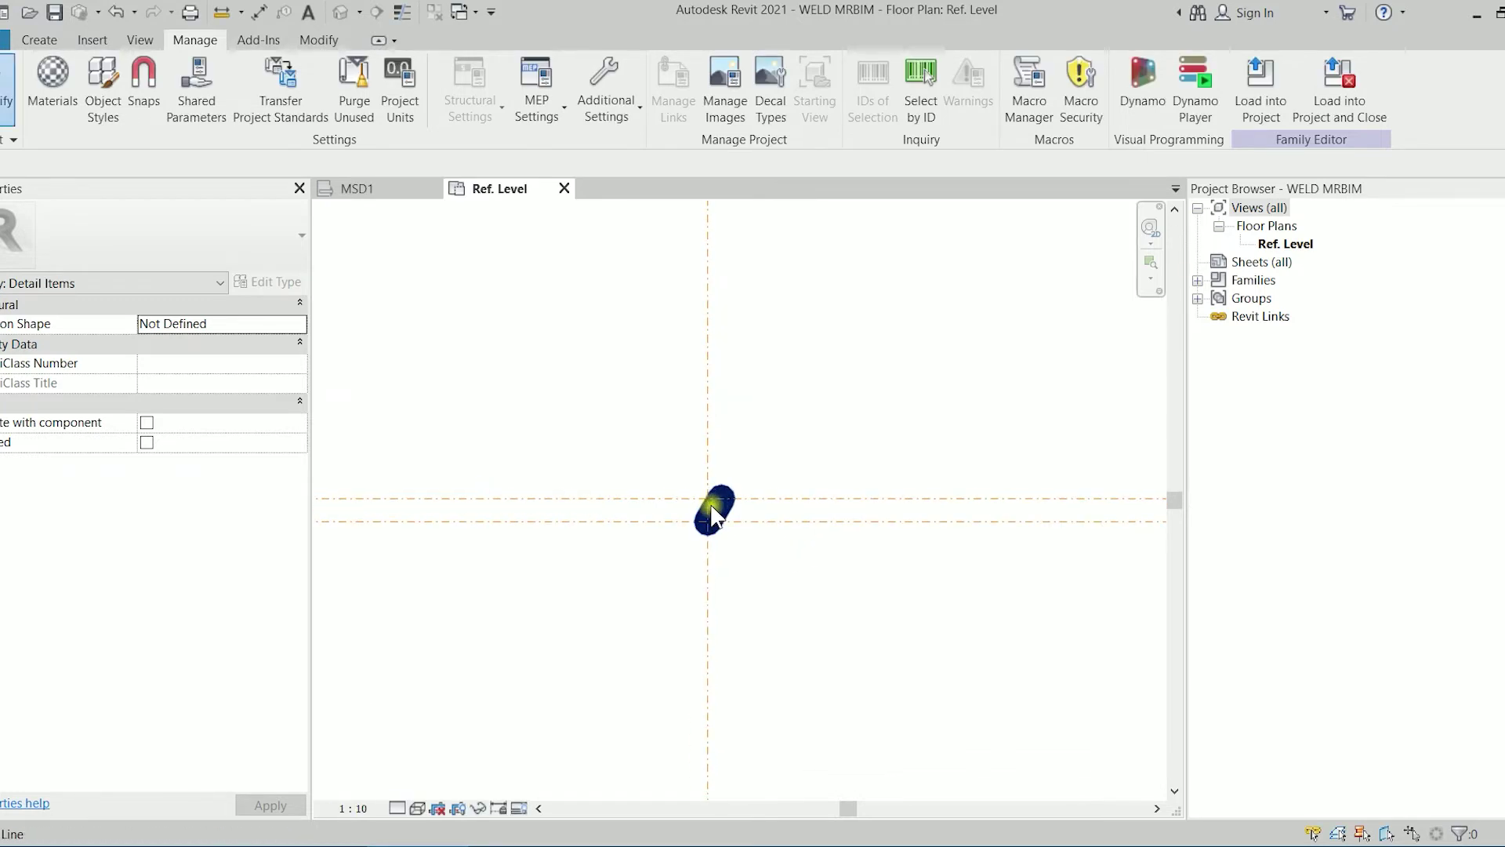
{"action": "left_click", "coordinate": [724, 501]}
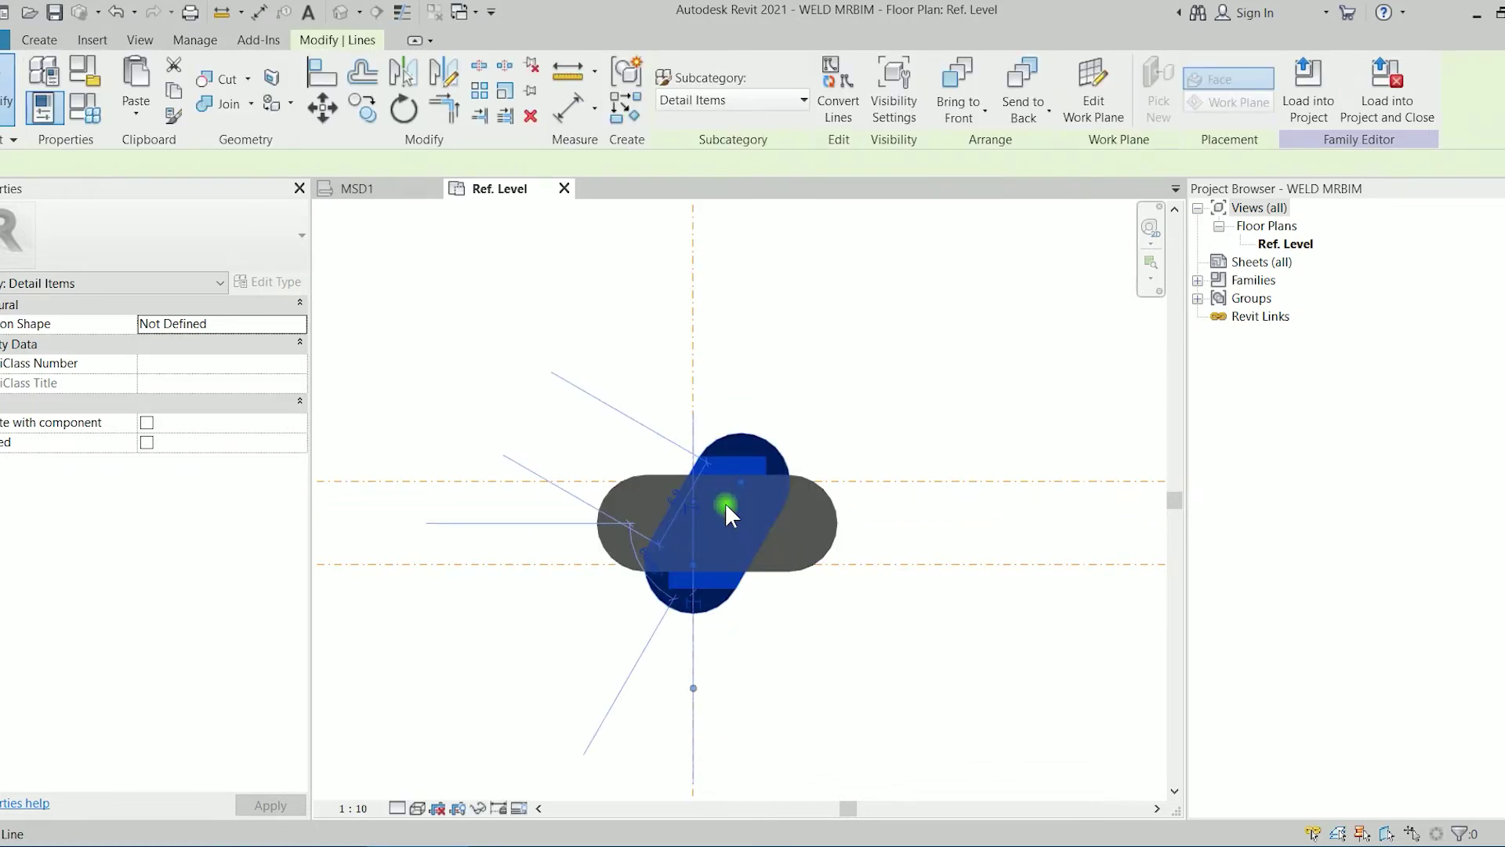
{"action": "left_click", "coordinate": [779, 100]}
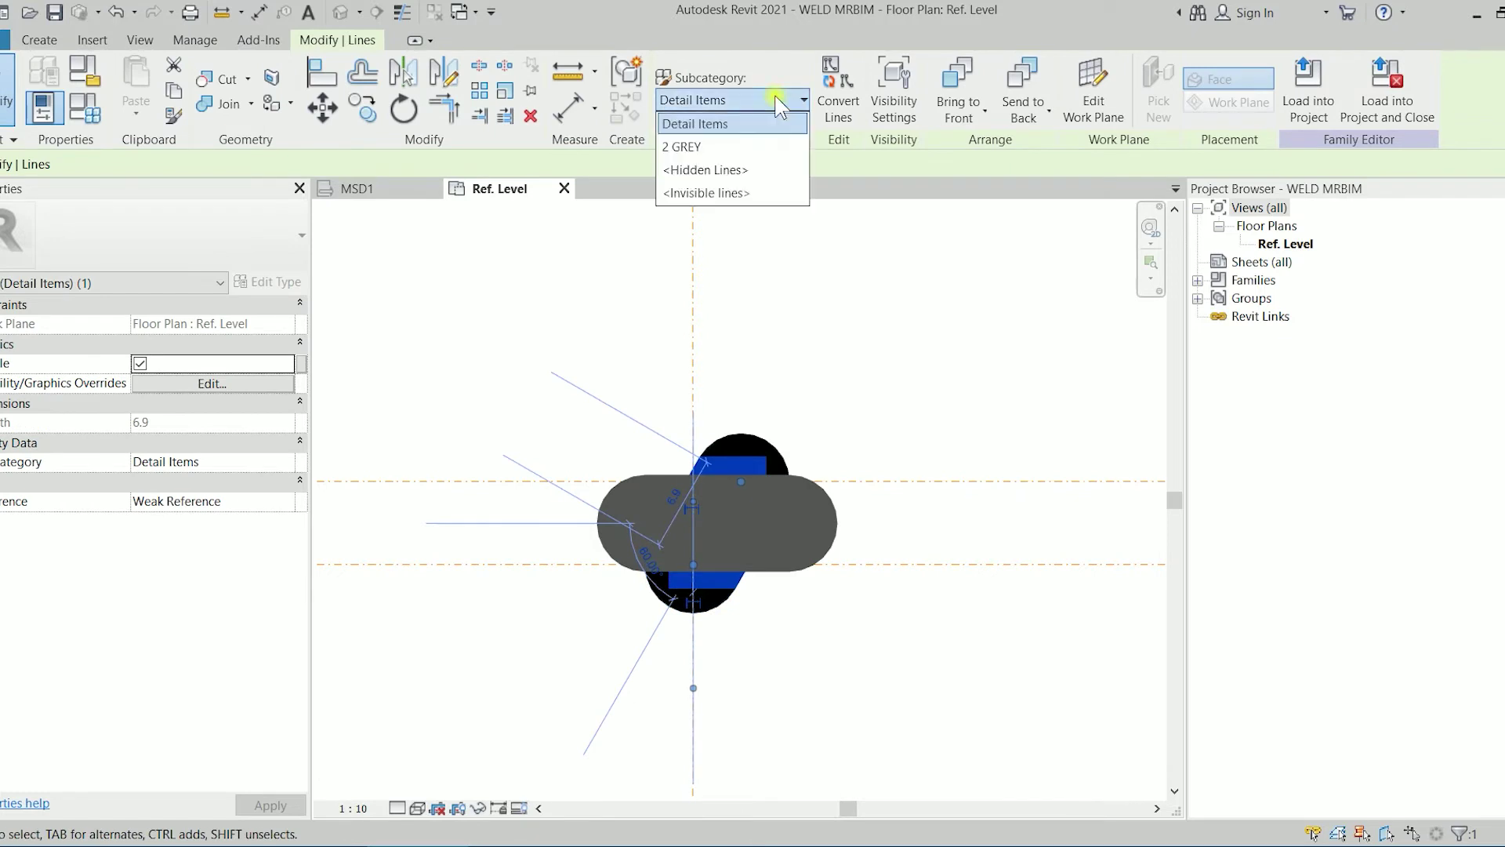
{"action": "left_click", "coordinate": [733, 147]}
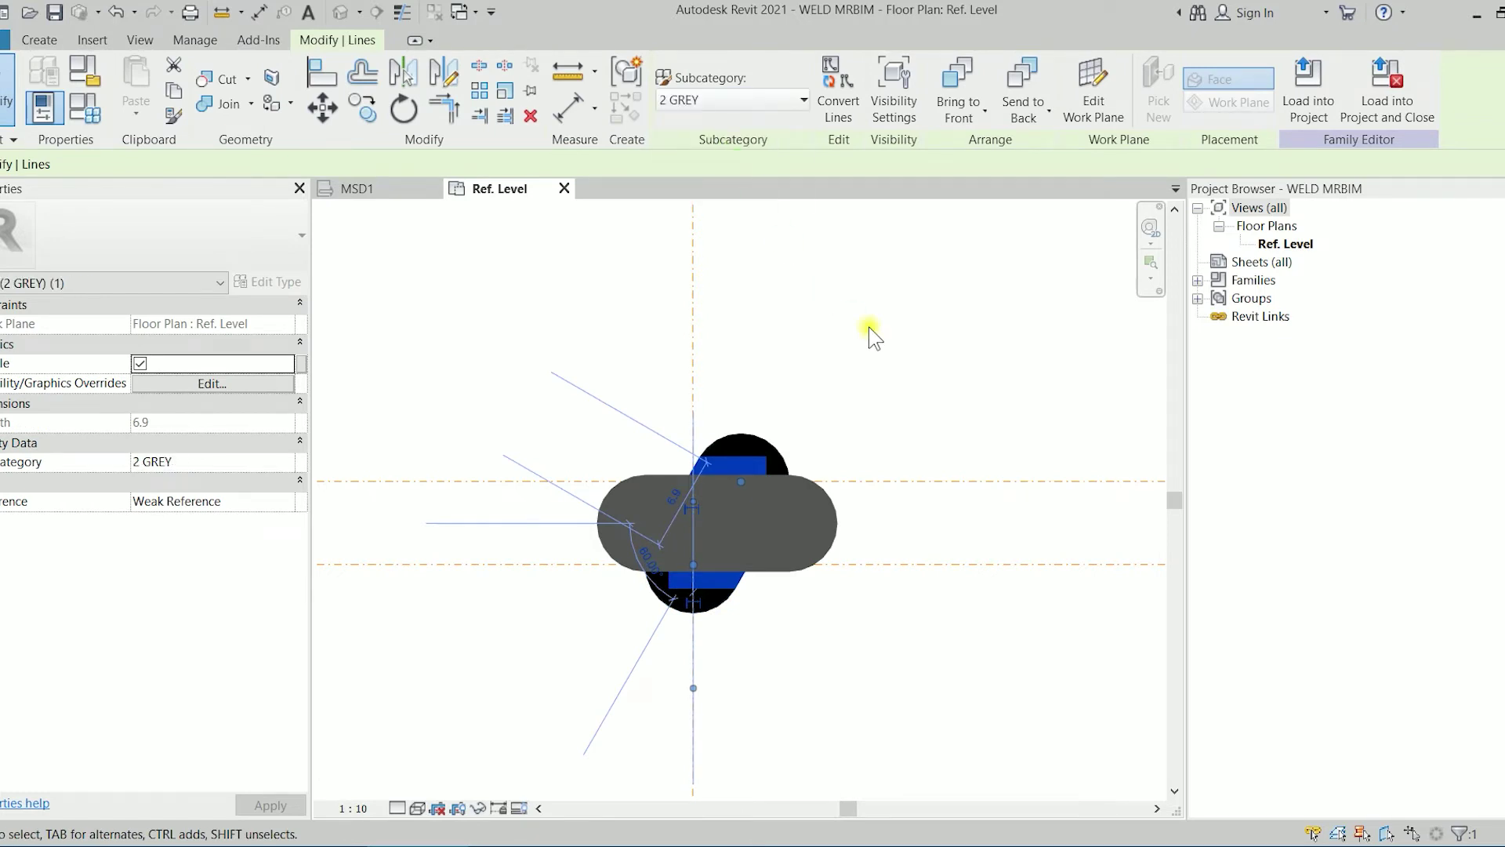
{"action": "left_click", "coordinate": [869, 327]}
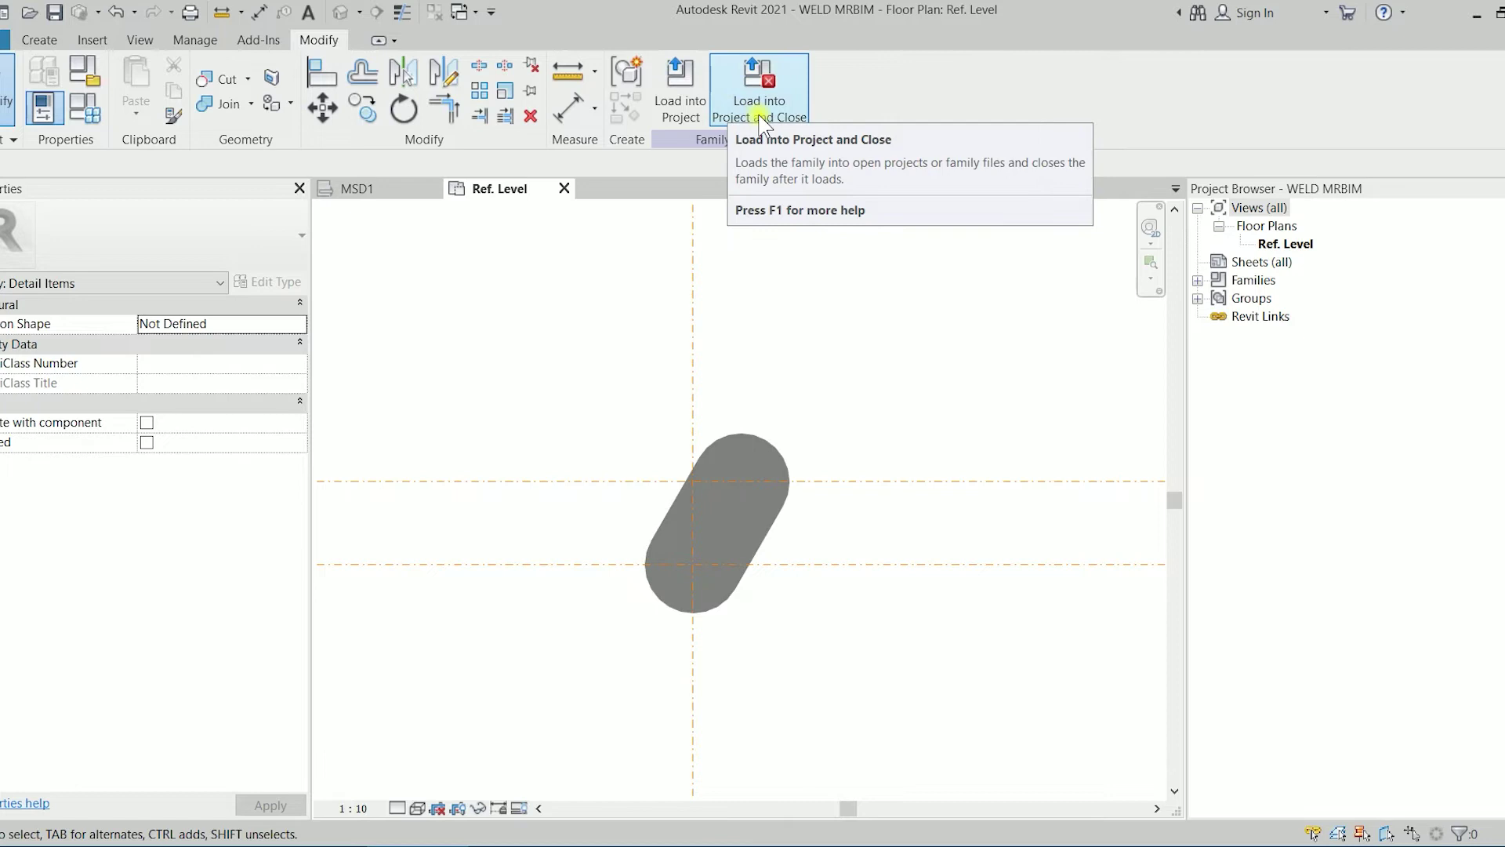
Step: Save WELD MRBIM over its existing file, load it into the project and close it, overwriting the existing version without its parameter values
{"action": "left_click", "coordinate": [780, 122]}
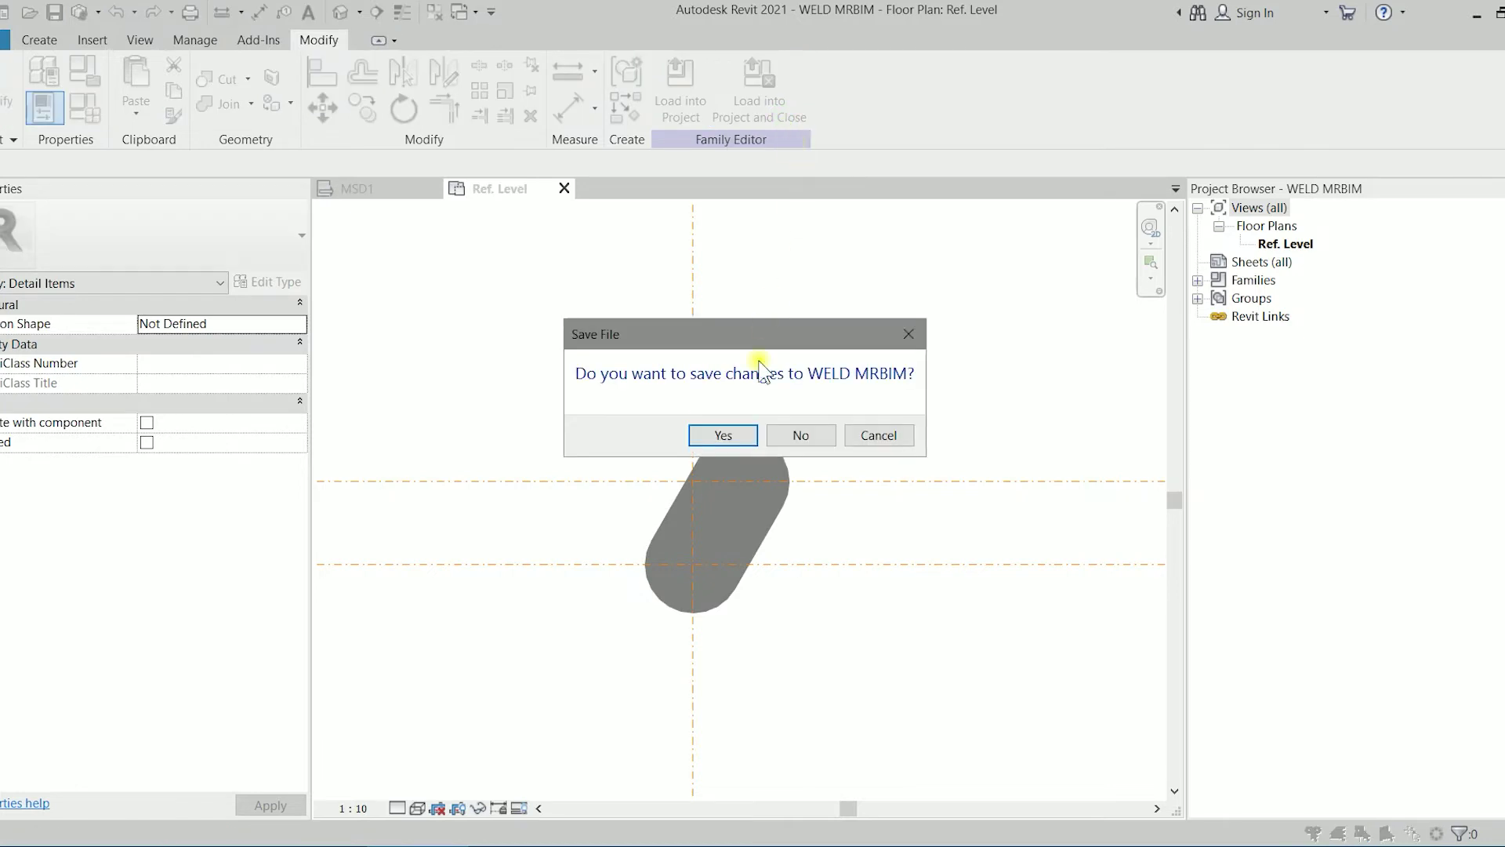
{"action": "left_click", "coordinate": [722, 436]}
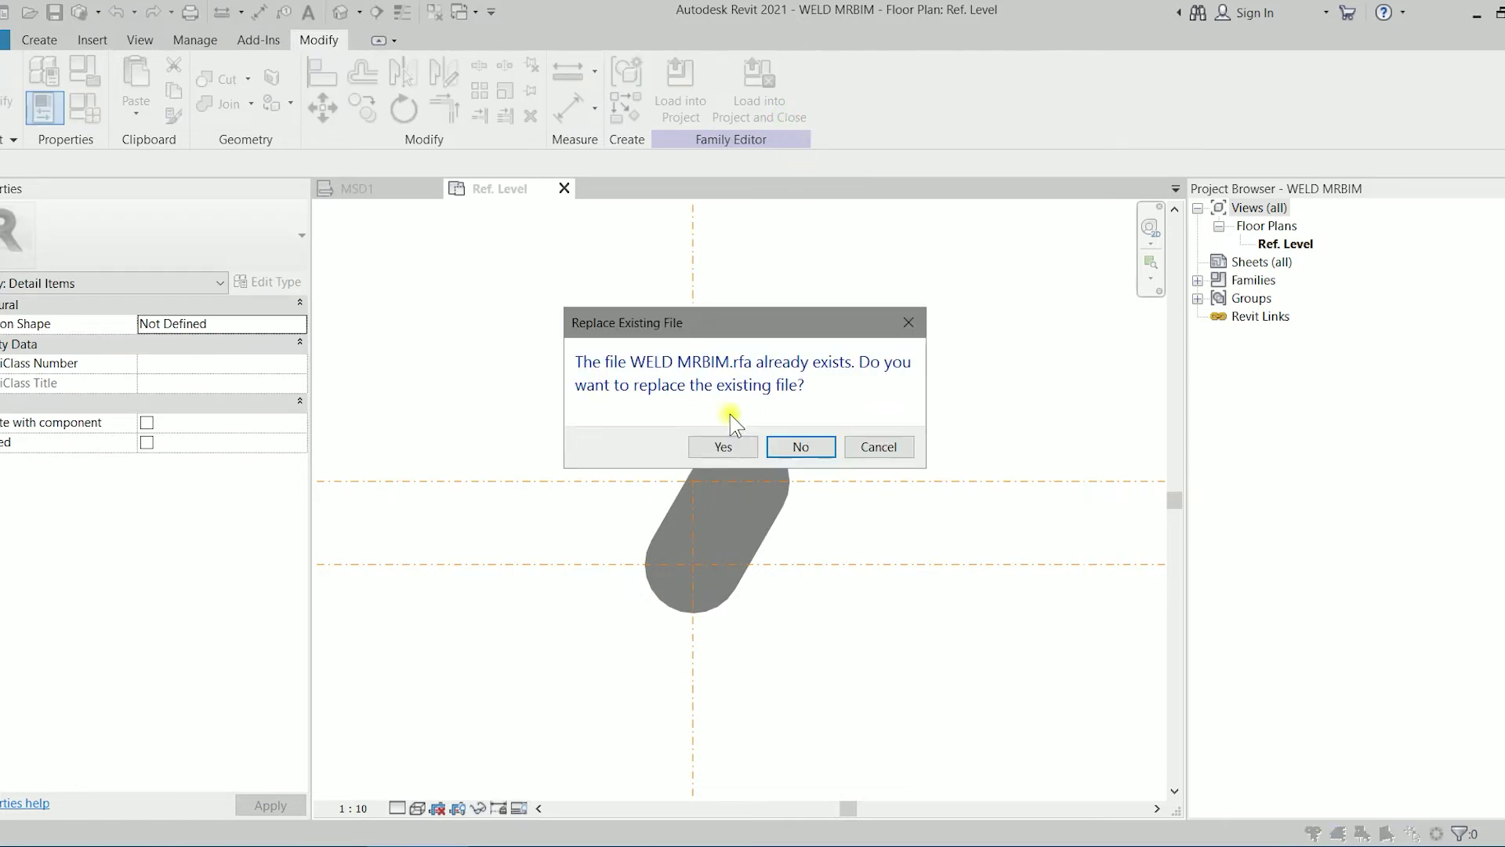
{"action": "left_click", "coordinate": [720, 440]}
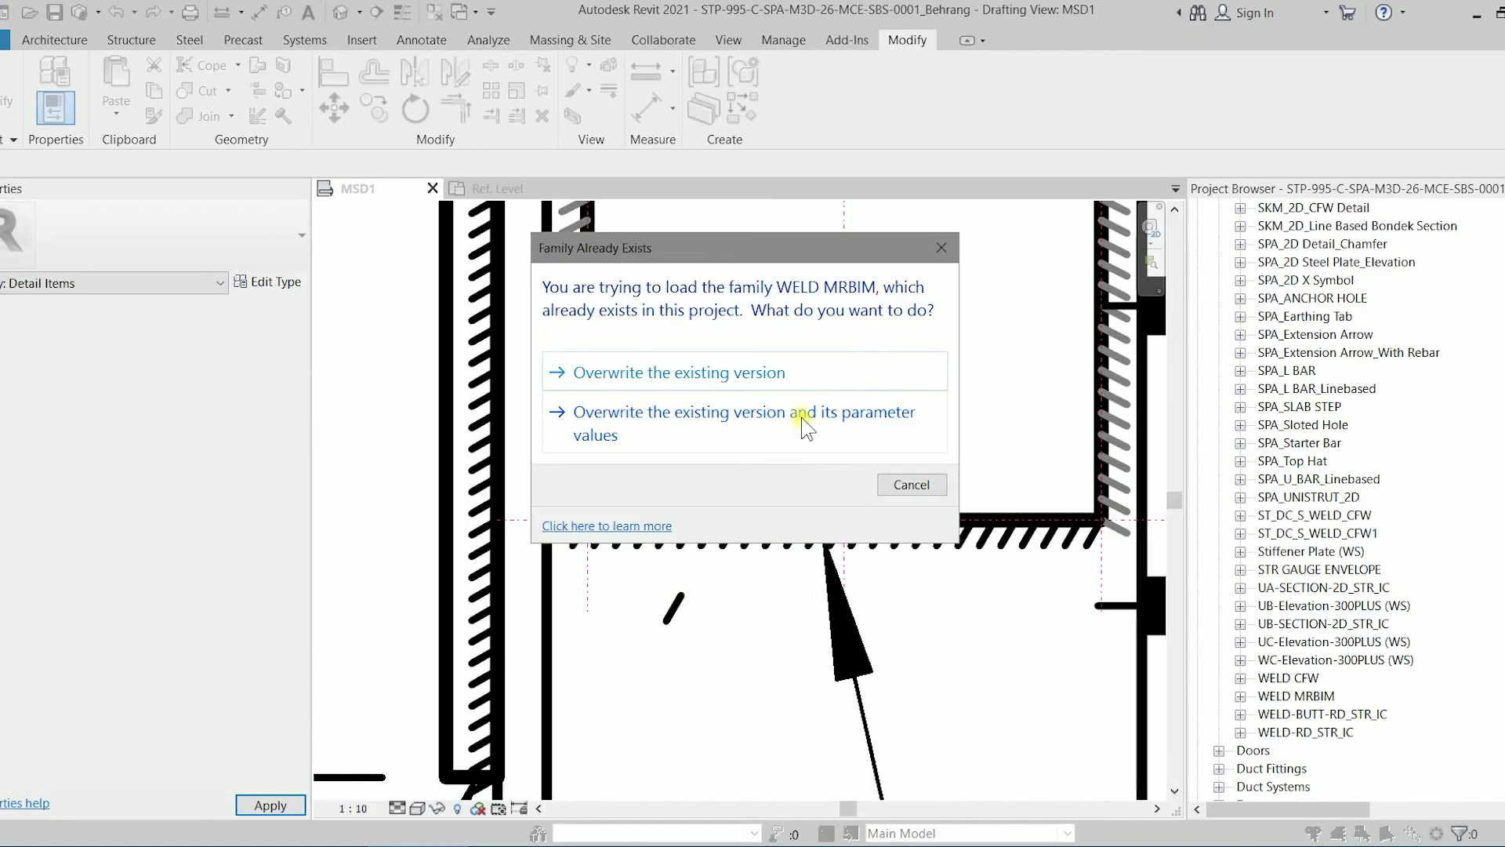
{"action": "left_click", "coordinate": [785, 372]}
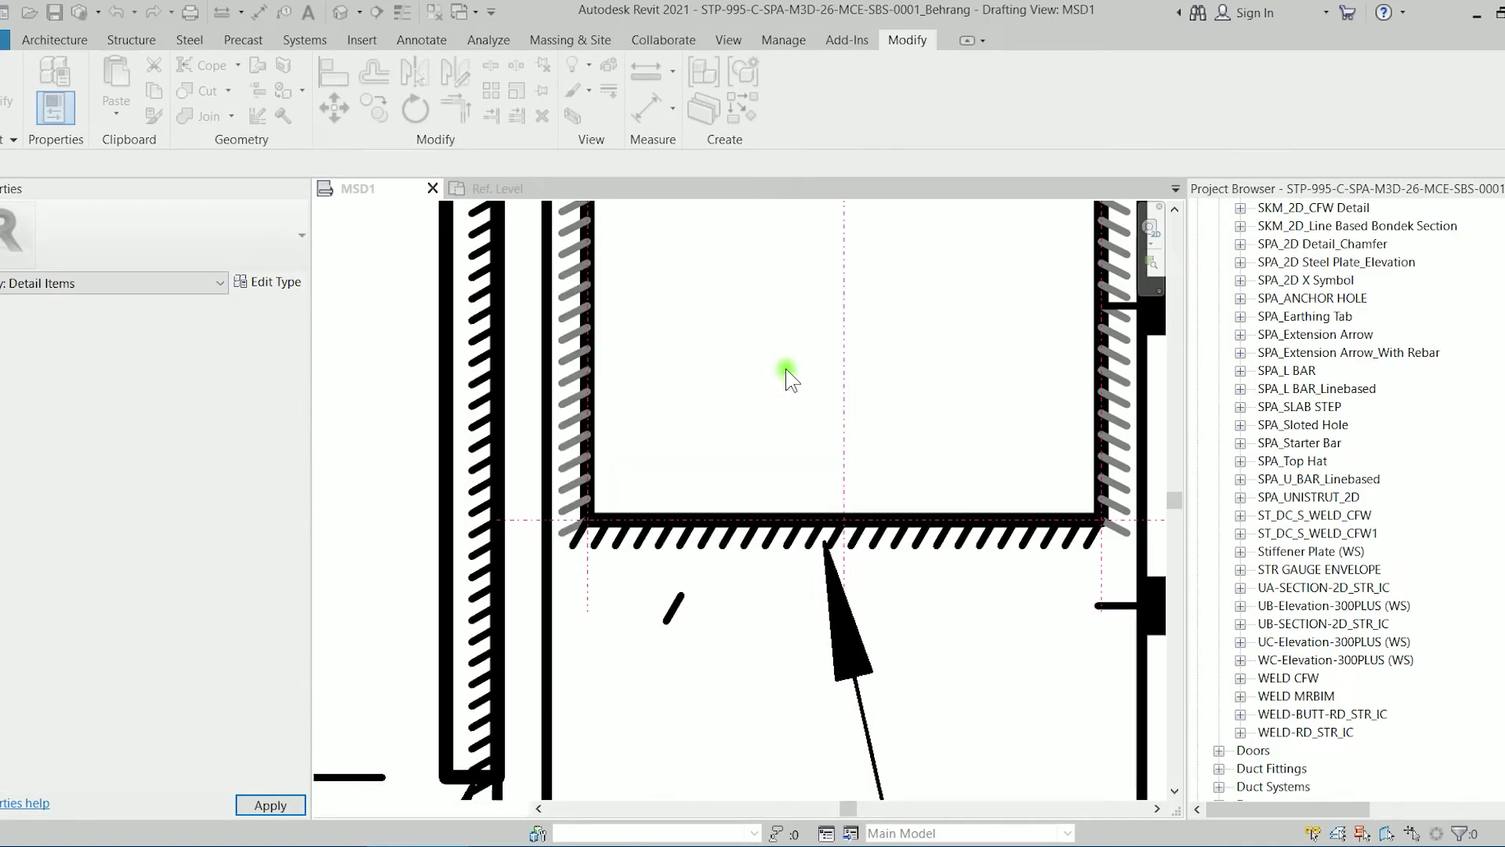
{"action": "left_click", "coordinate": [785, 369]}
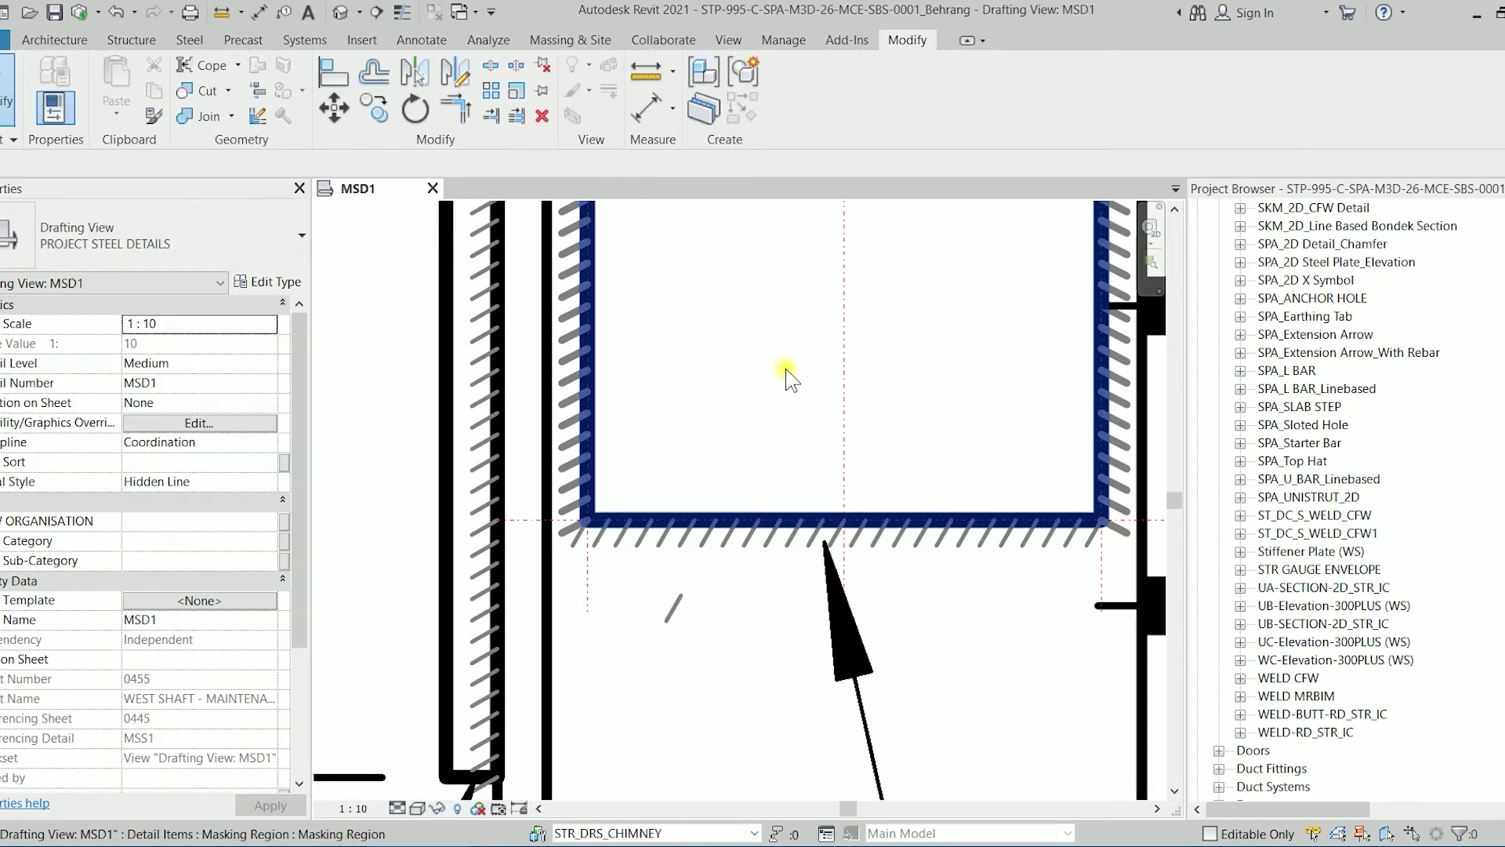
Step: Reopen the family of the single WELD MRBIM instance below the web plate for editing
{"action": "scroll", "coordinate": [643, 533], "scroll_direction": "up", "scroll_amount": 3}
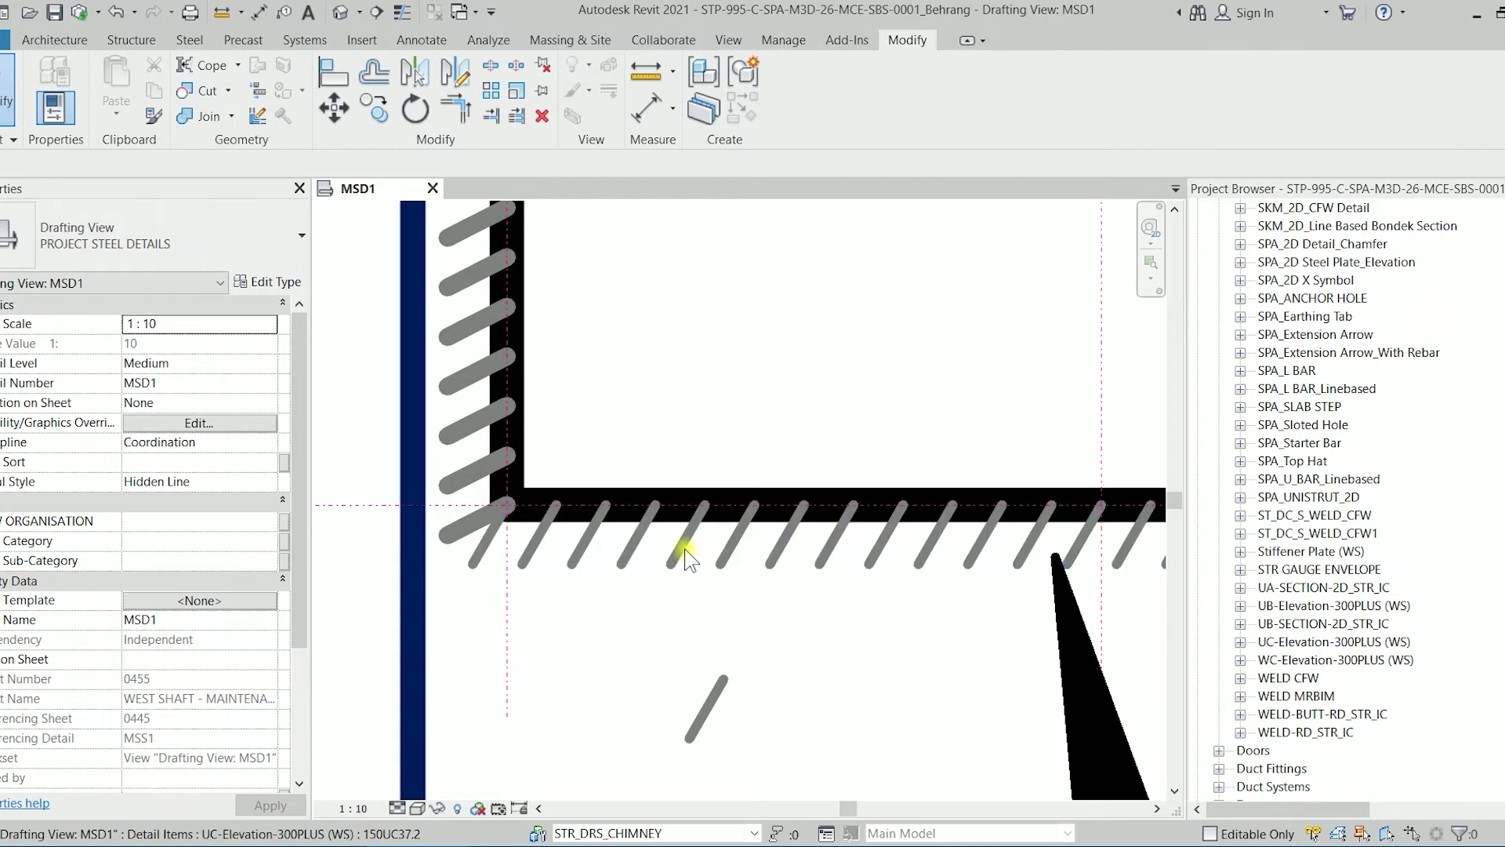
{"action": "left_click", "coordinate": [722, 564]}
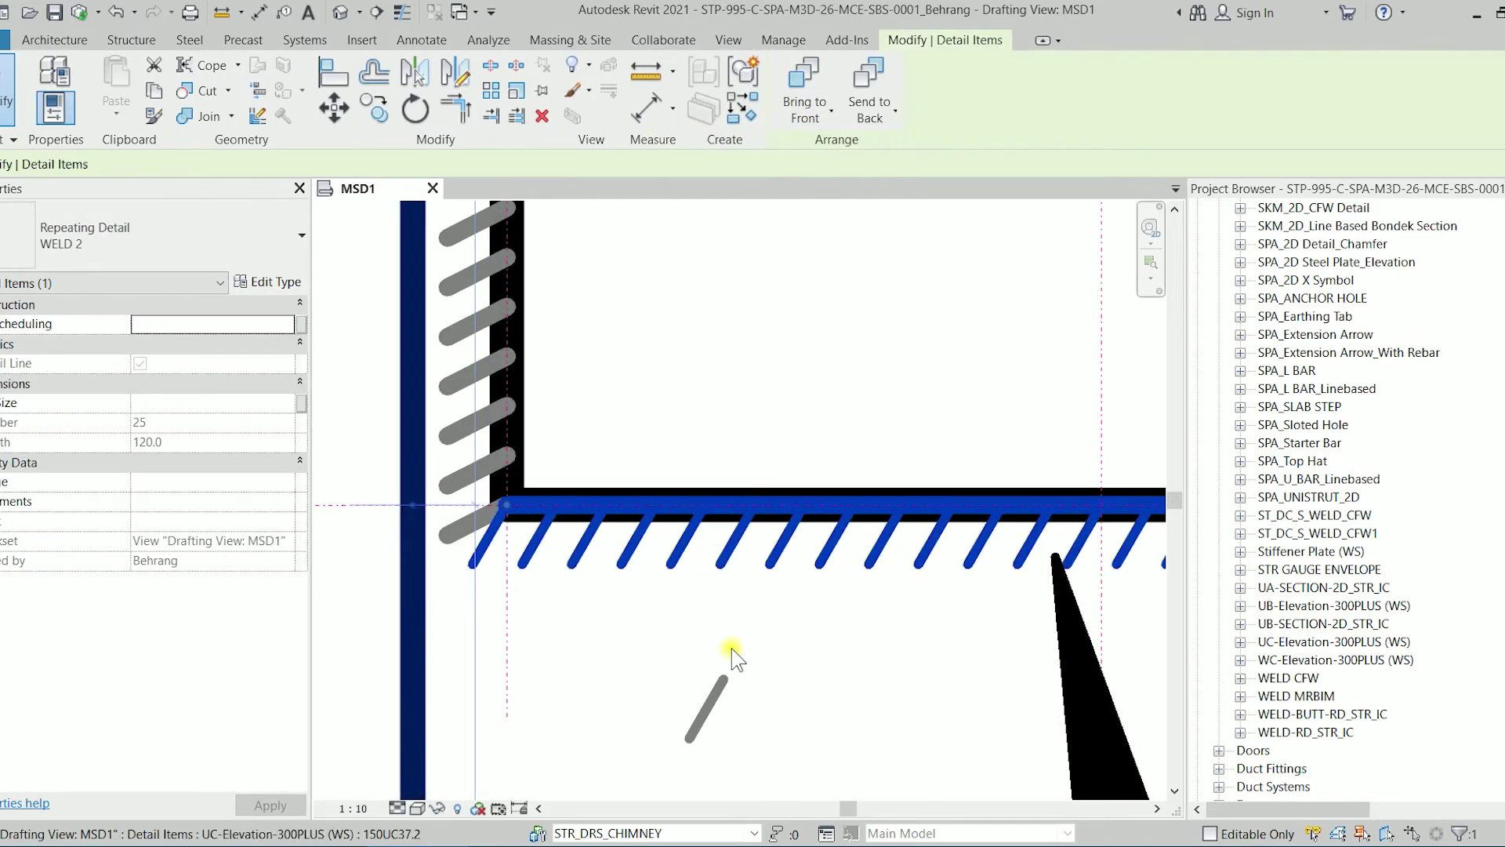
{"action": "left_click", "coordinate": [716, 689]}
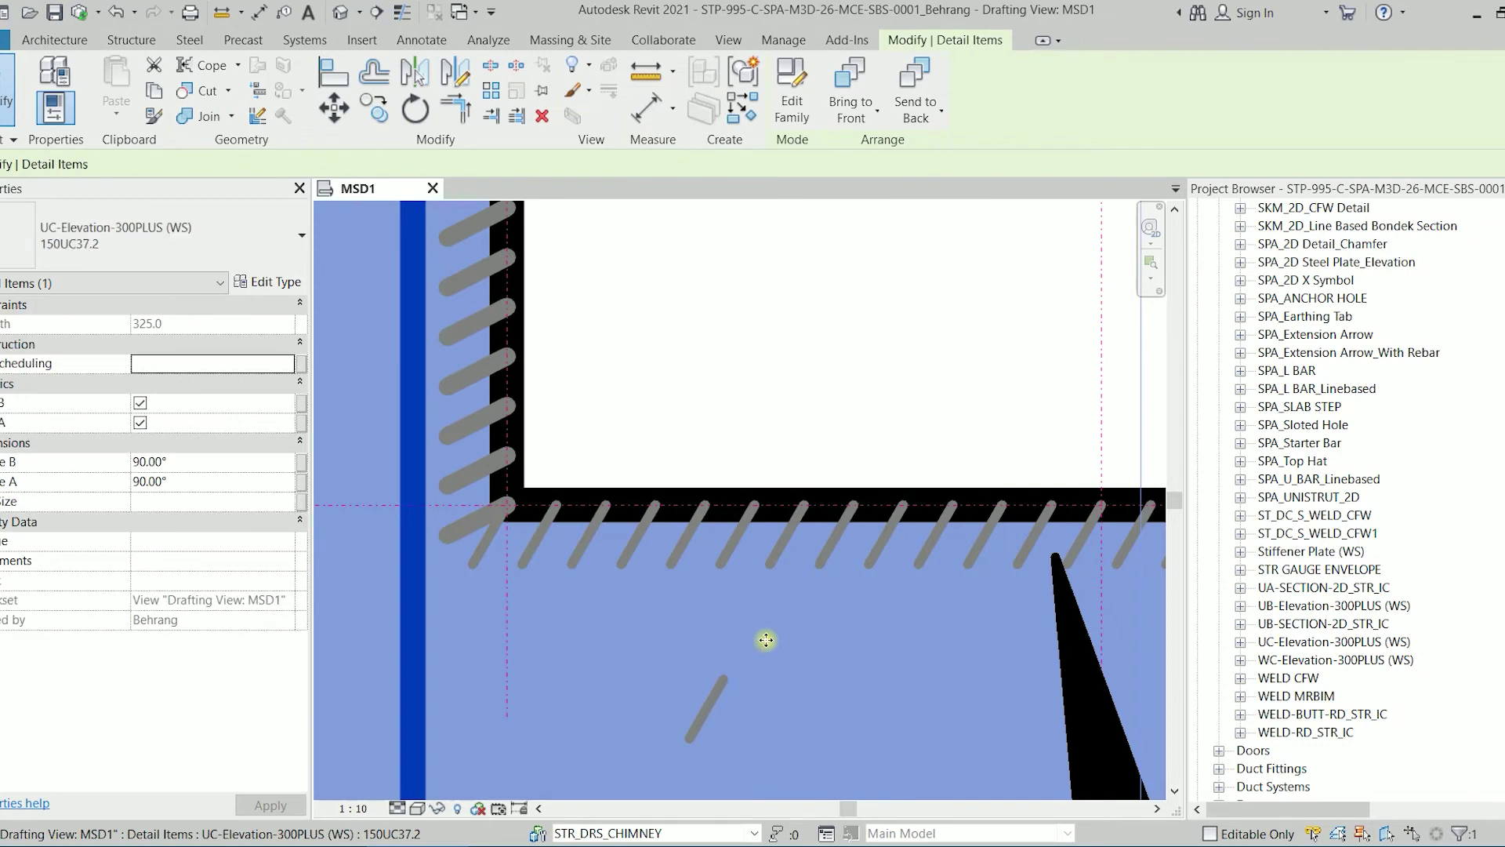
{"action": "left_click", "coordinate": [716, 694]}
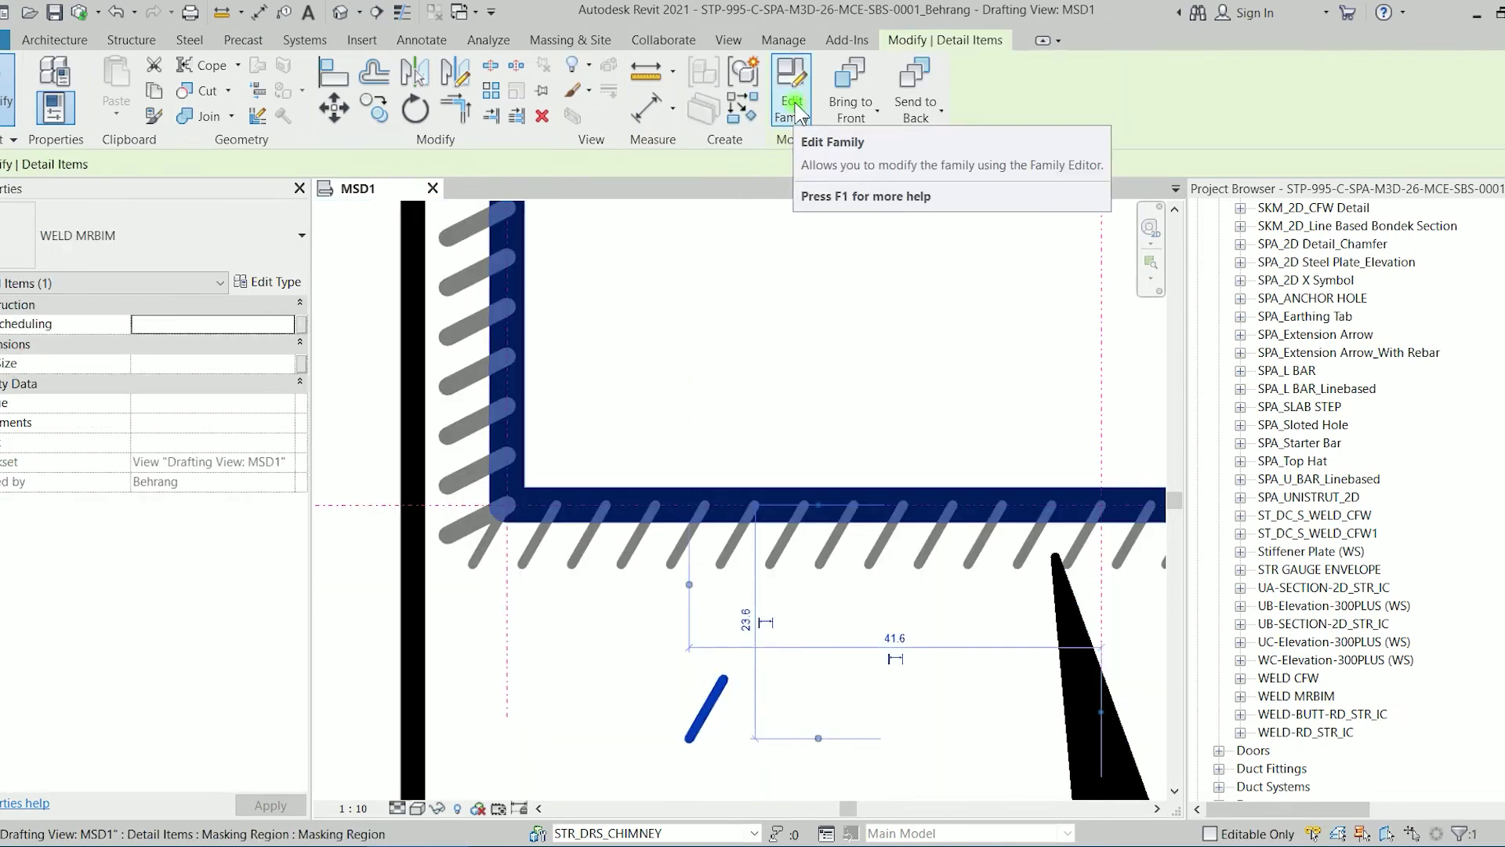
{"action": "left_click", "coordinate": [792, 90]}
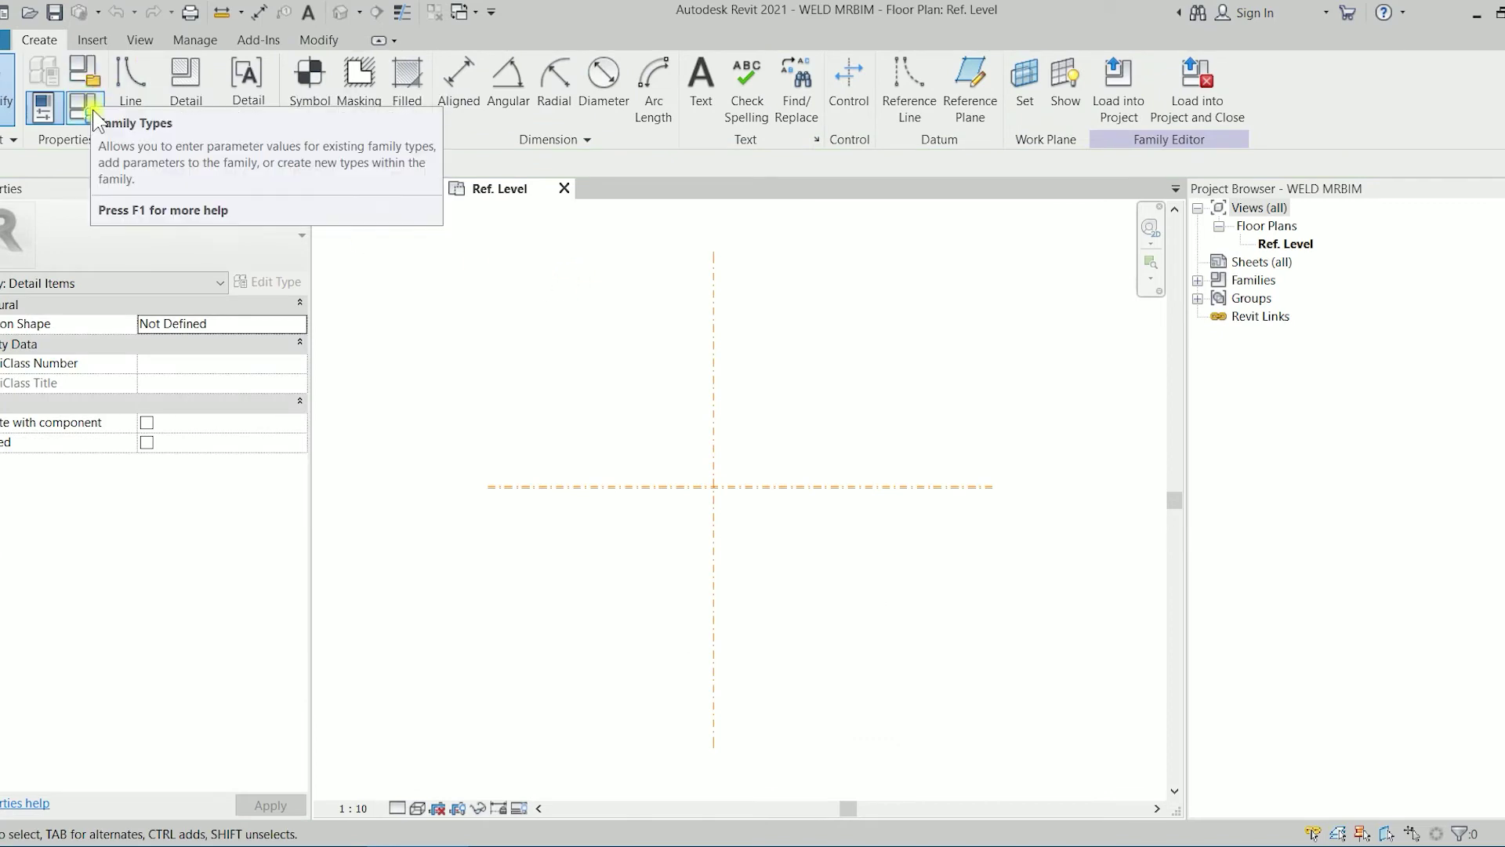
Step: Create another Detail Items subcategory named 2 G in the family's object styles
{"action": "left_click", "coordinate": [195, 40]}
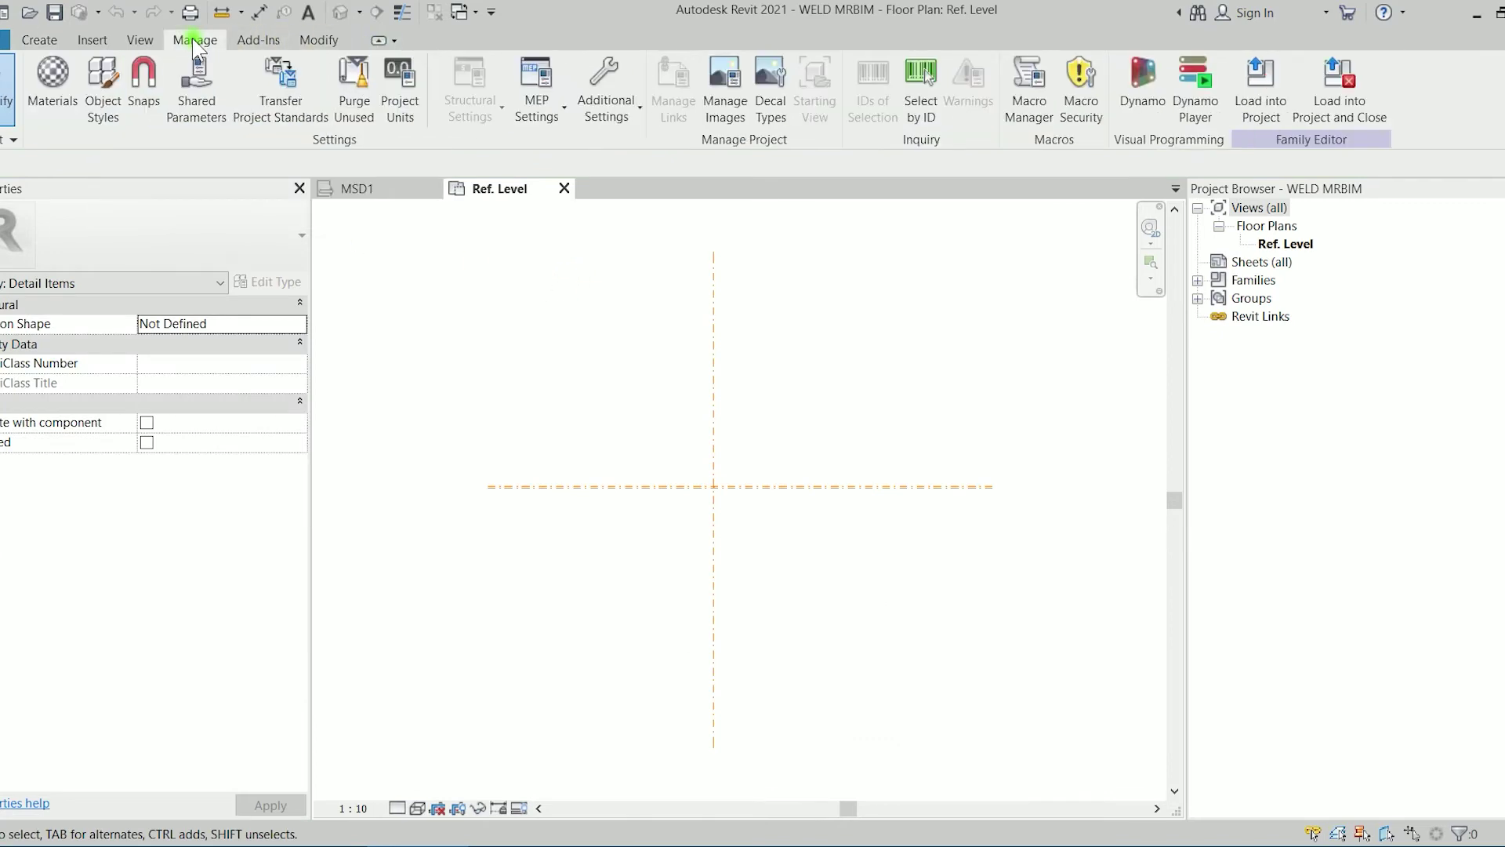
{"action": "left_click", "coordinate": [108, 76]}
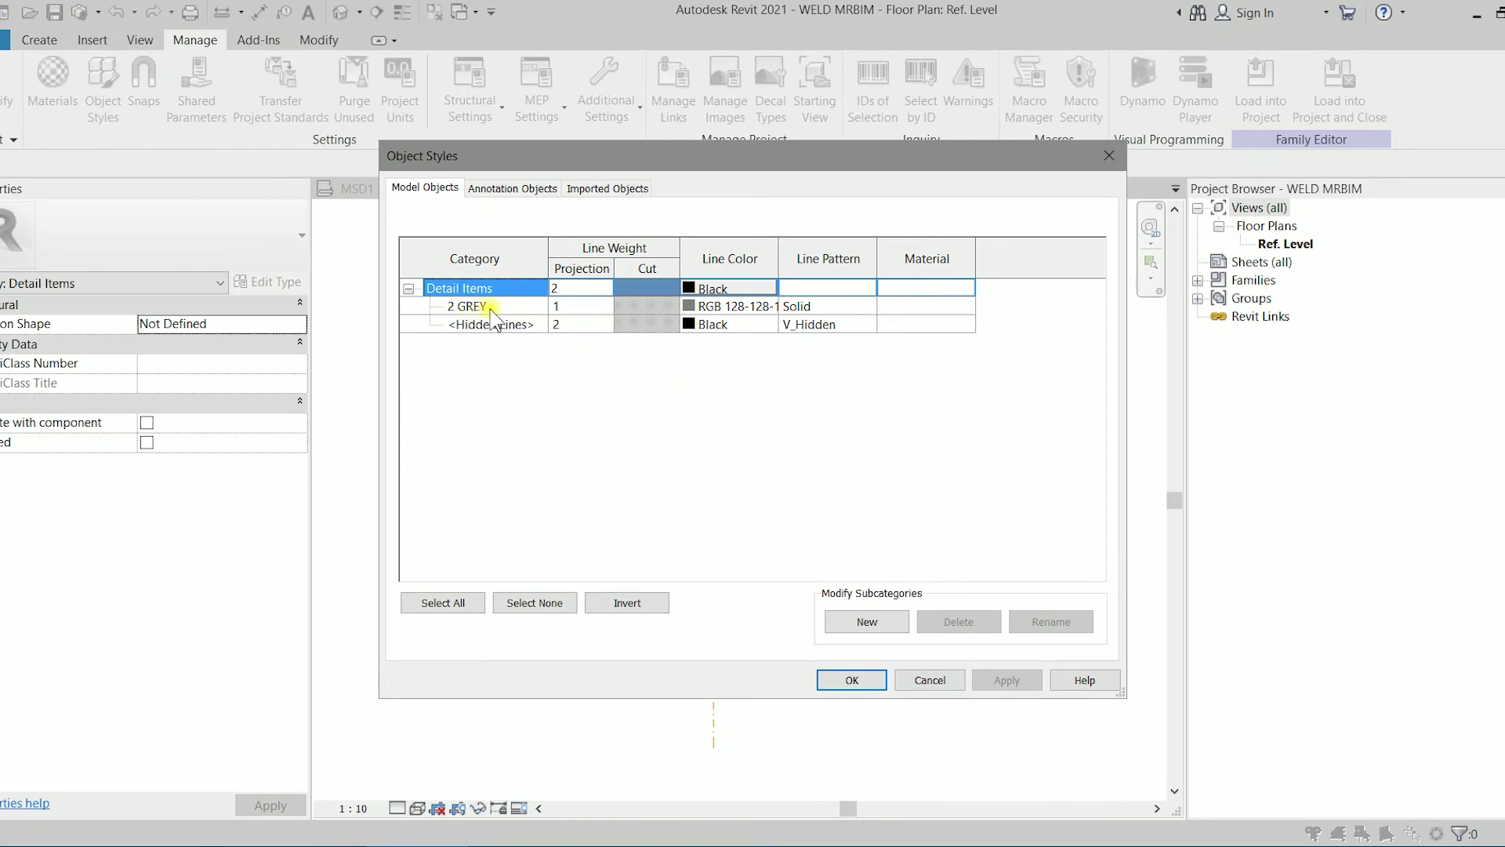
{"action": "left_click", "coordinate": [871, 621]}
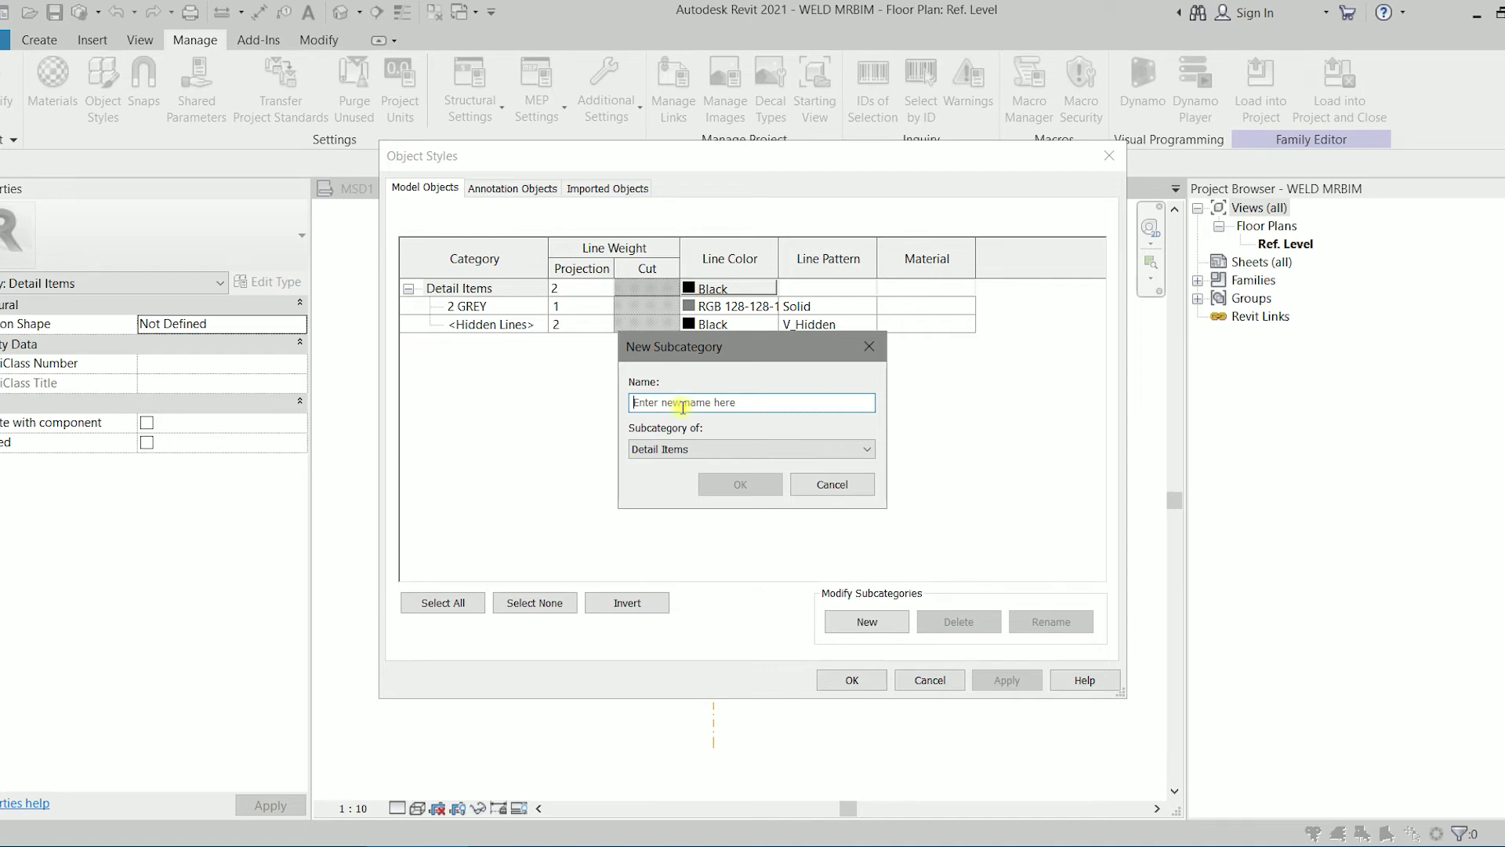
{"action": "type", "text": "2 G"}
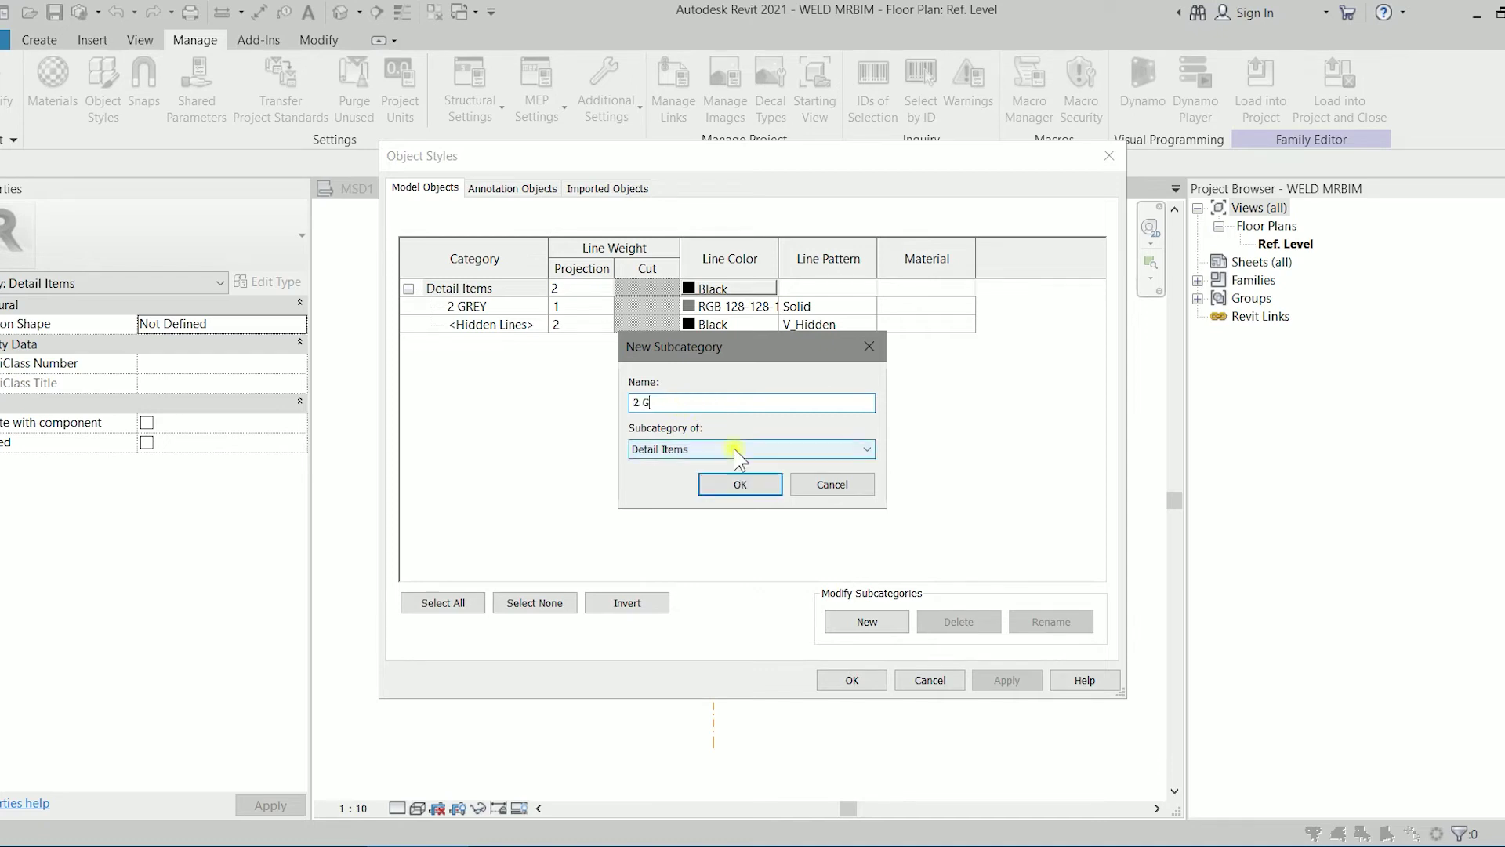
{"action": "left_click", "coordinate": [737, 485]}
Step: Set the 2 G subcategory's projection line weight to 2 and its line color to grey, RGB 128-128-128
{"action": "left_click", "coordinate": [585, 312]}
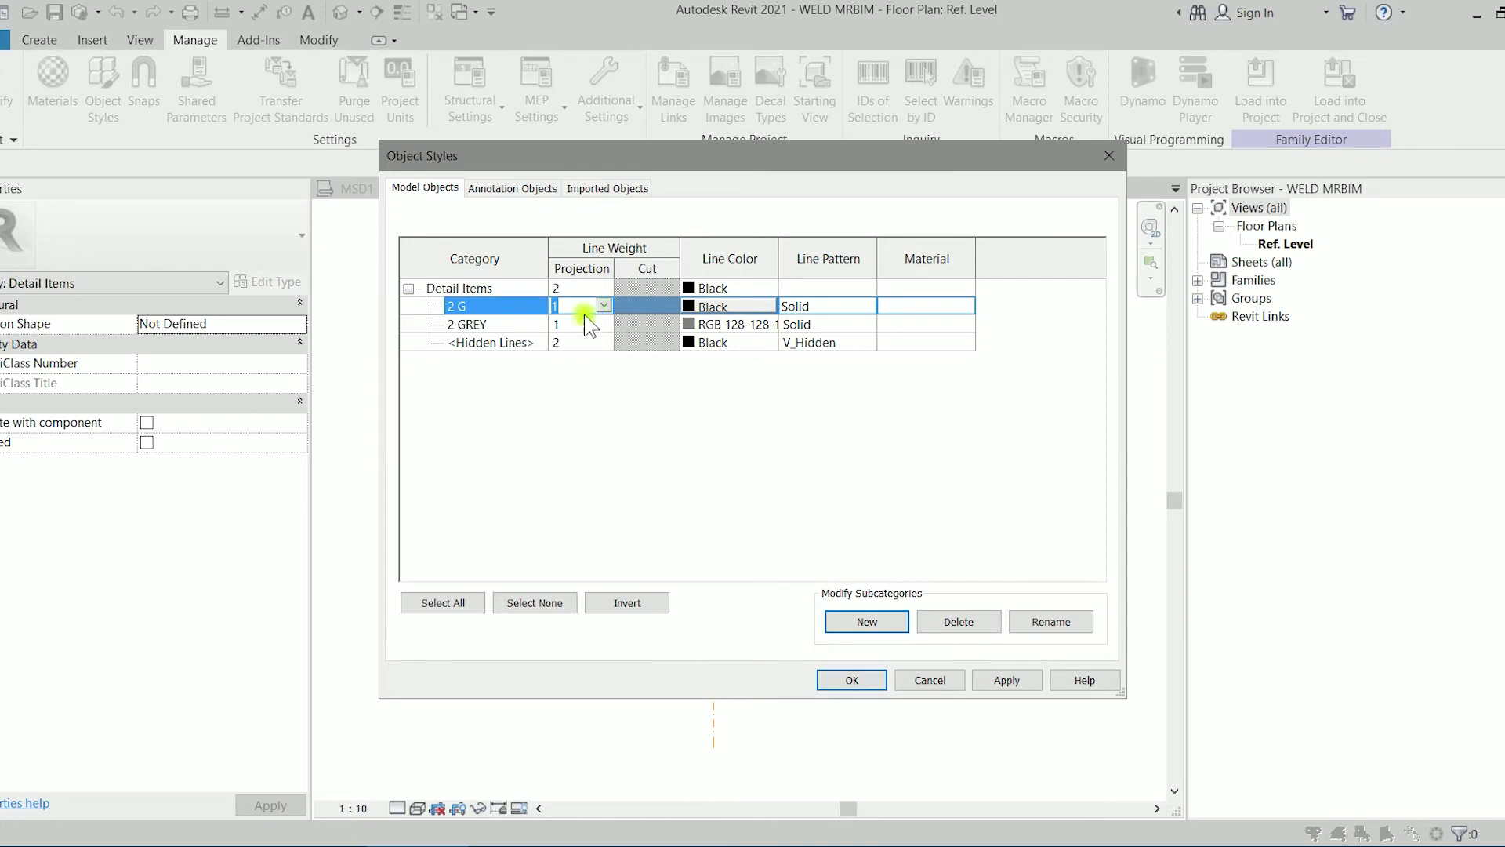
{"action": "left_click", "coordinate": [603, 307]}
{"action": "left_click", "coordinate": [563, 340]}
{"action": "left_click", "coordinate": [714, 305]}
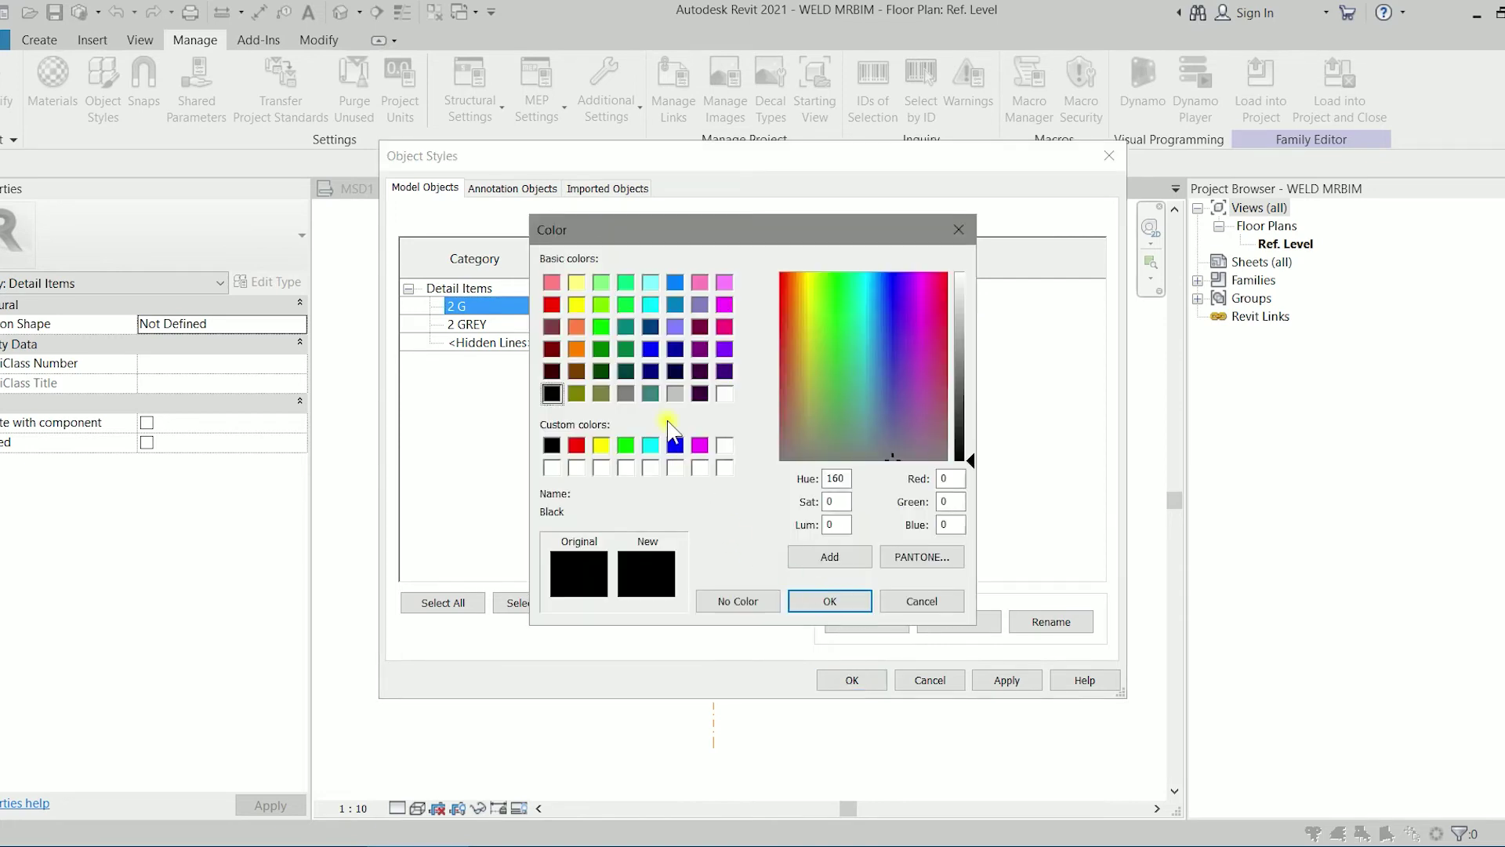
{"action": "left_click", "coordinate": [626, 393]}
{"action": "left_click", "coordinate": [830, 601]}
{"action": "left_click", "coordinate": [853, 679]}
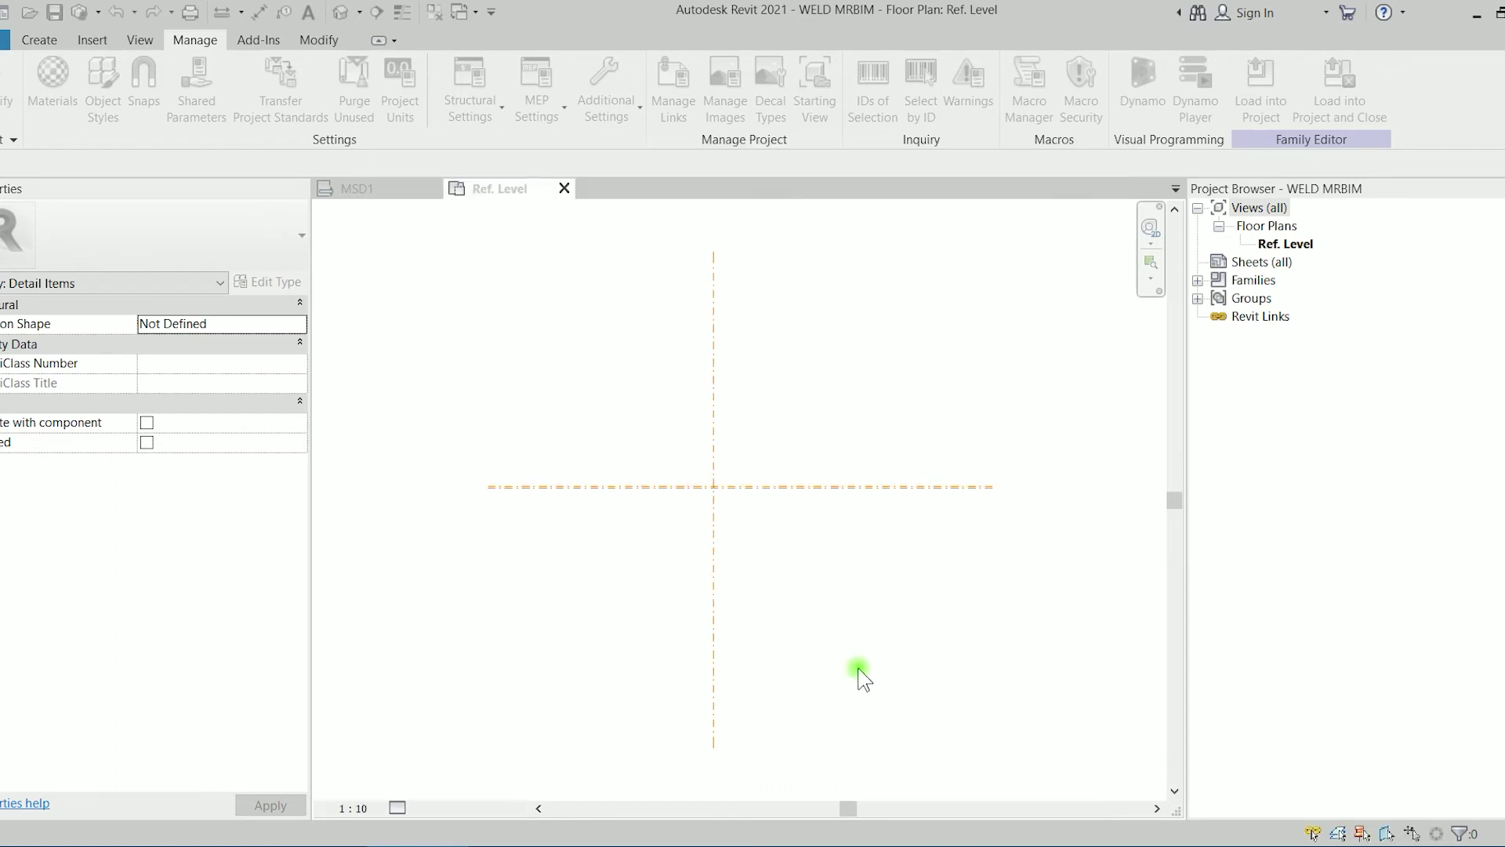
{"action": "left_click", "coordinate": [1366, 87]}
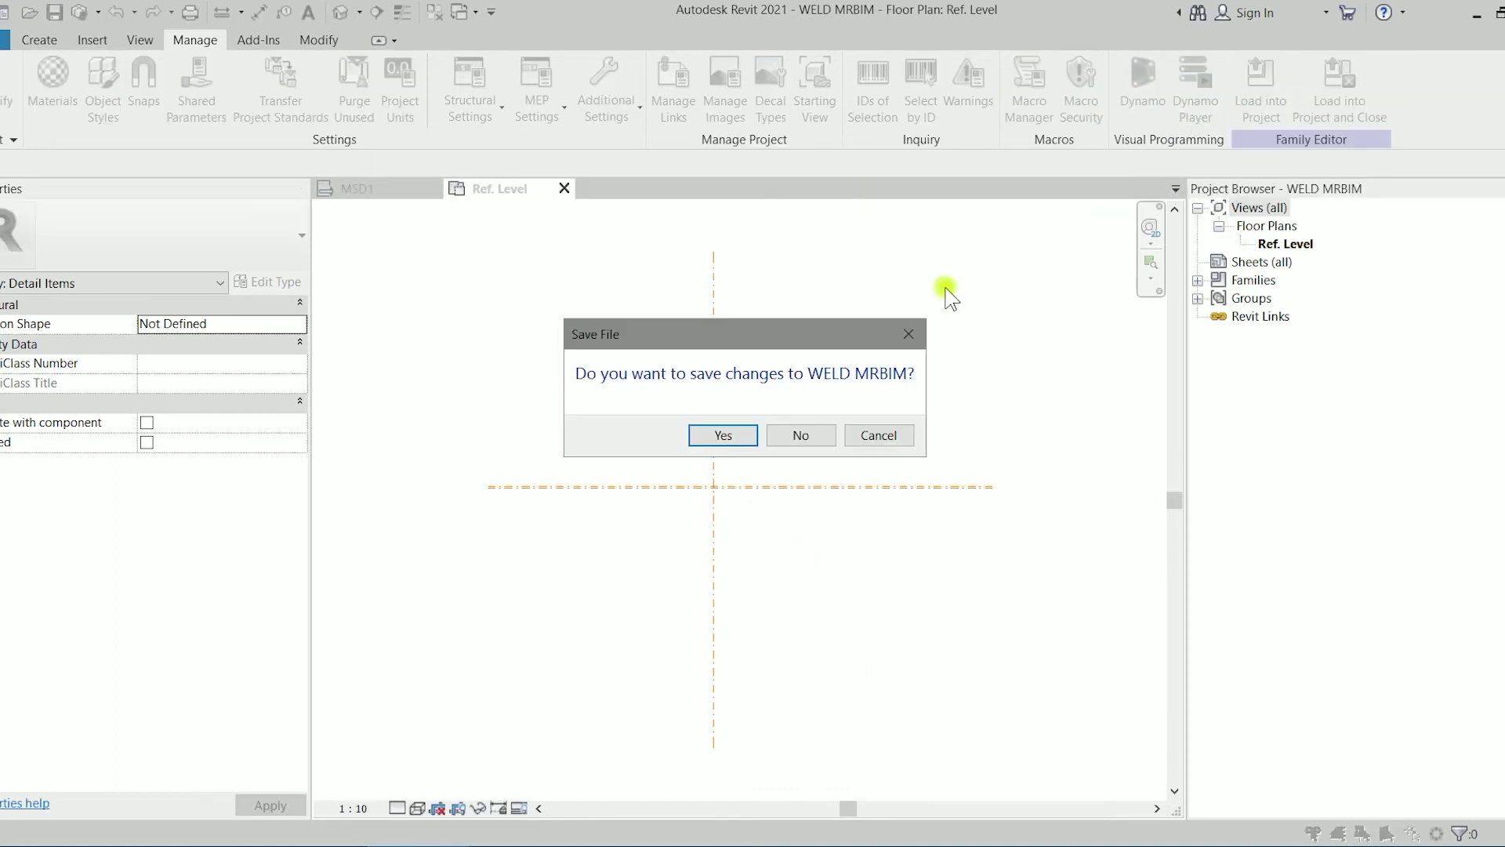
{"action": "left_click", "coordinate": [727, 433]}
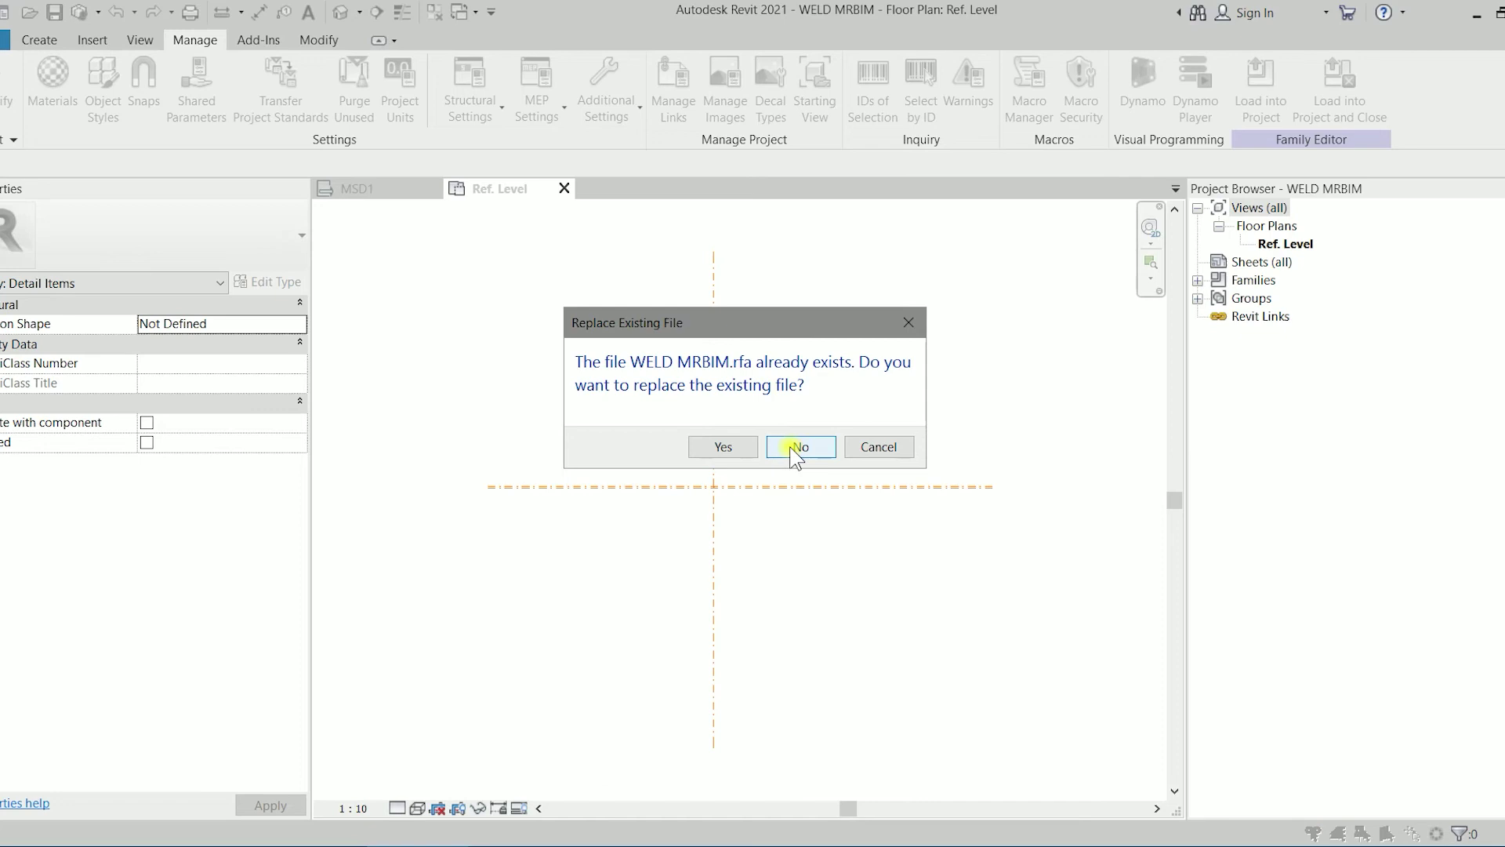
{"action": "left_click", "coordinate": [878, 447]}
Step: Switch the slanted weld line in the family from the 2 GREY to the 2 G subcategory
{"action": "scroll", "coordinate": [727, 487], "scroll_direction": "up", "scroll_amount": 2}
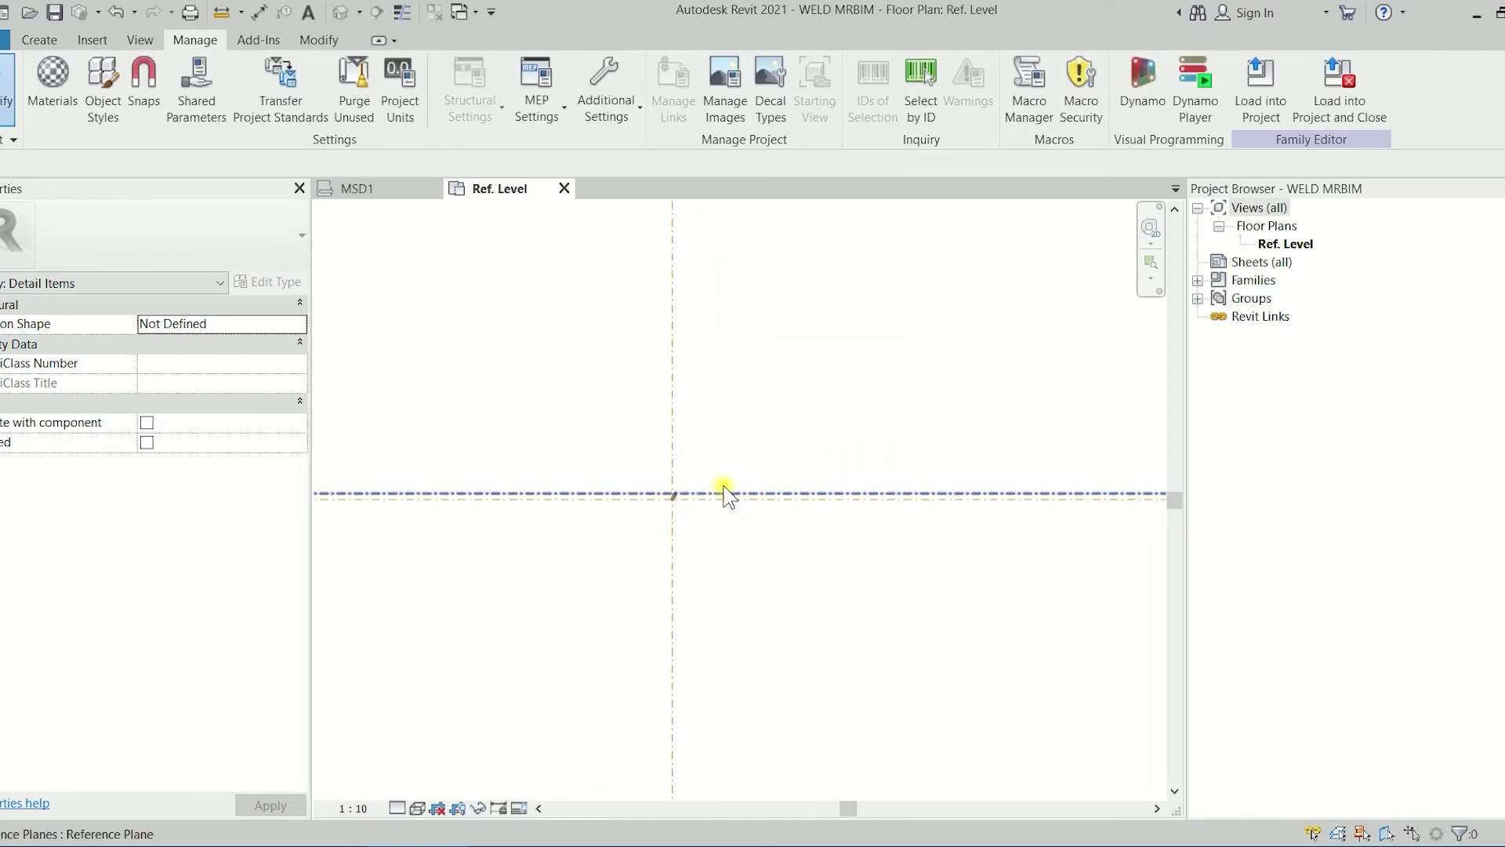
{"action": "scroll", "coordinate": [687, 493], "scroll_direction": "up", "scroll_amount": 5}
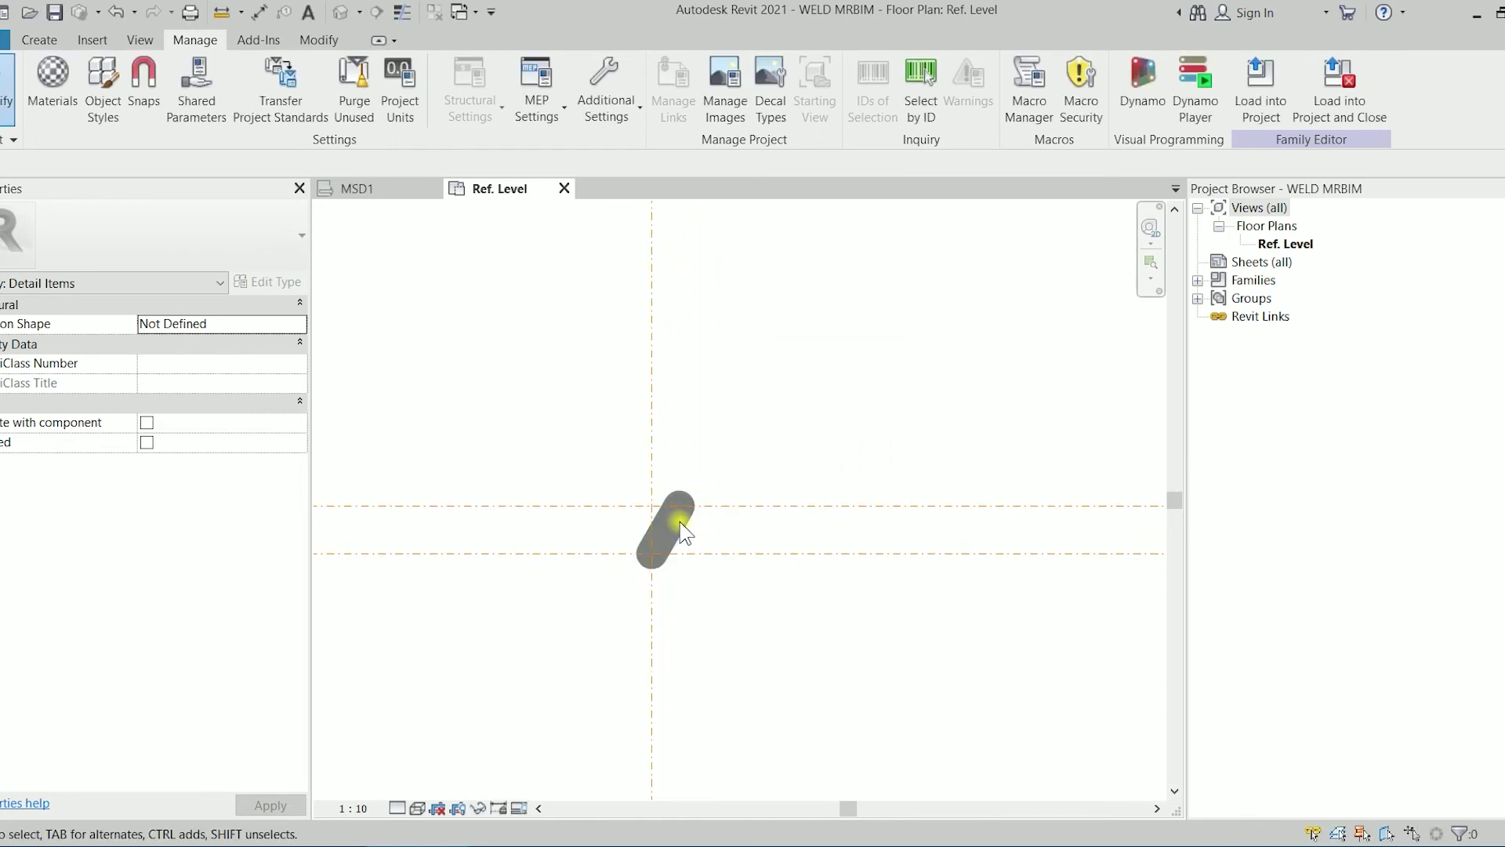
{"action": "left_click", "coordinate": [655, 541]}
{"action": "left_click", "coordinate": [706, 99]}
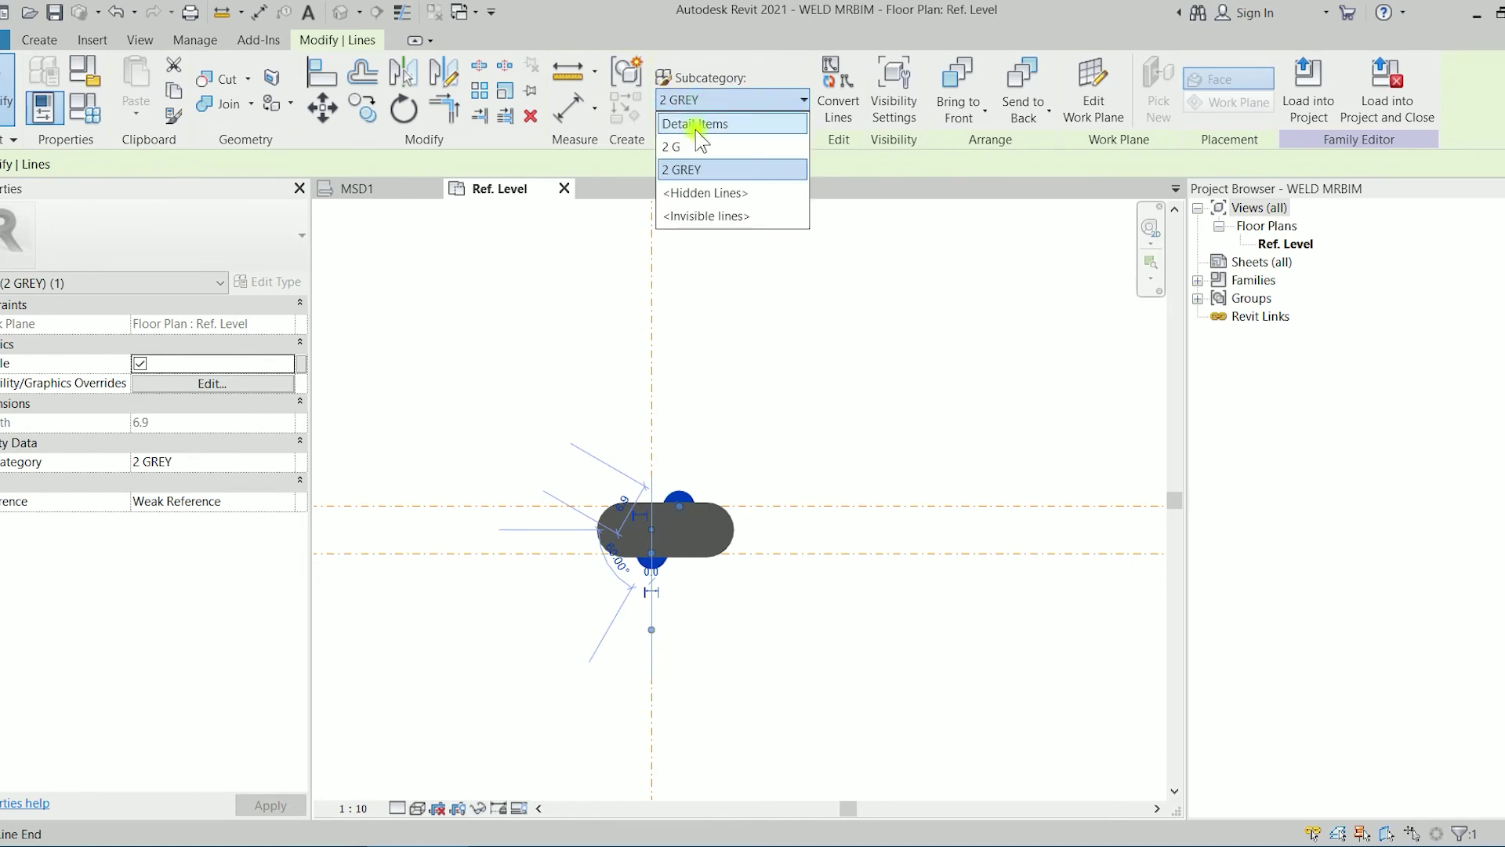
{"action": "left_click", "coordinate": [685, 146]}
{"action": "left_click", "coordinate": [746, 337]}
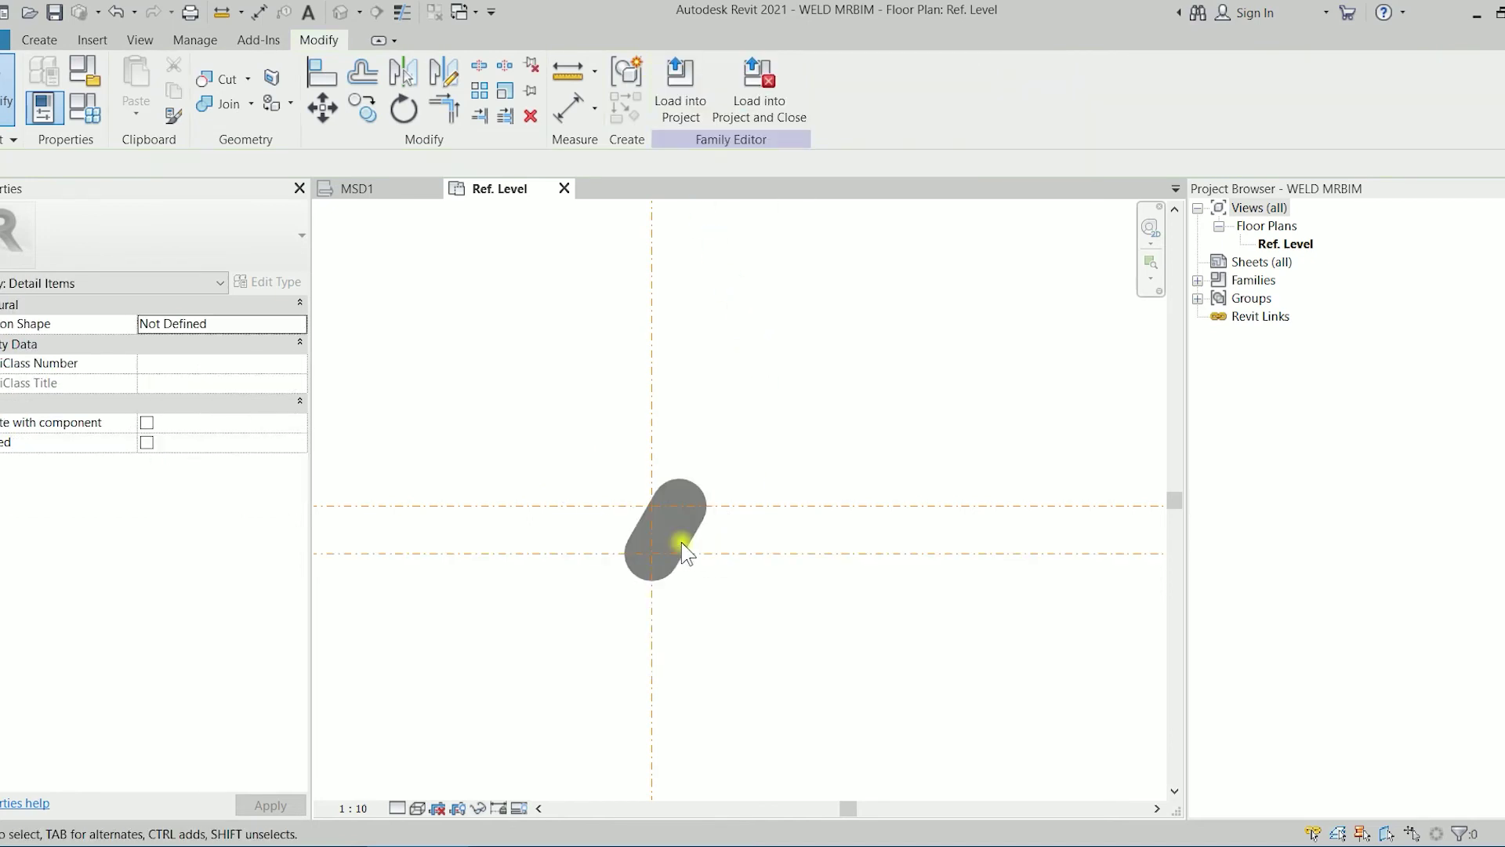
Step: Load the edited WELD MRBIM family into the project and close it, overwriting the existing version
{"action": "left_click", "coordinate": [733, 98]}
{"action": "left_click", "coordinate": [739, 437]}
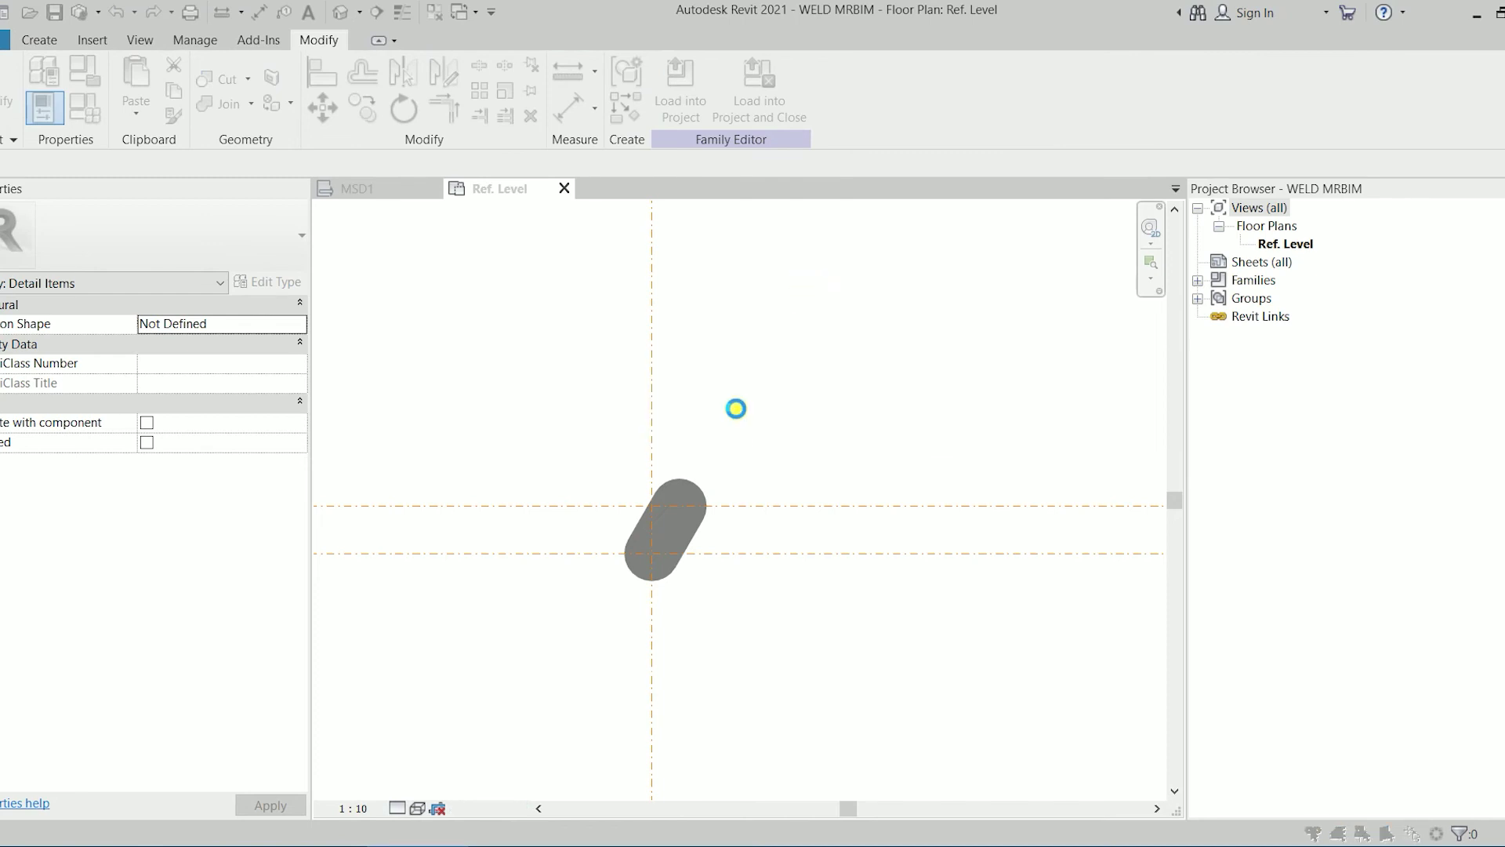
{"action": "left_click", "coordinate": [737, 450]}
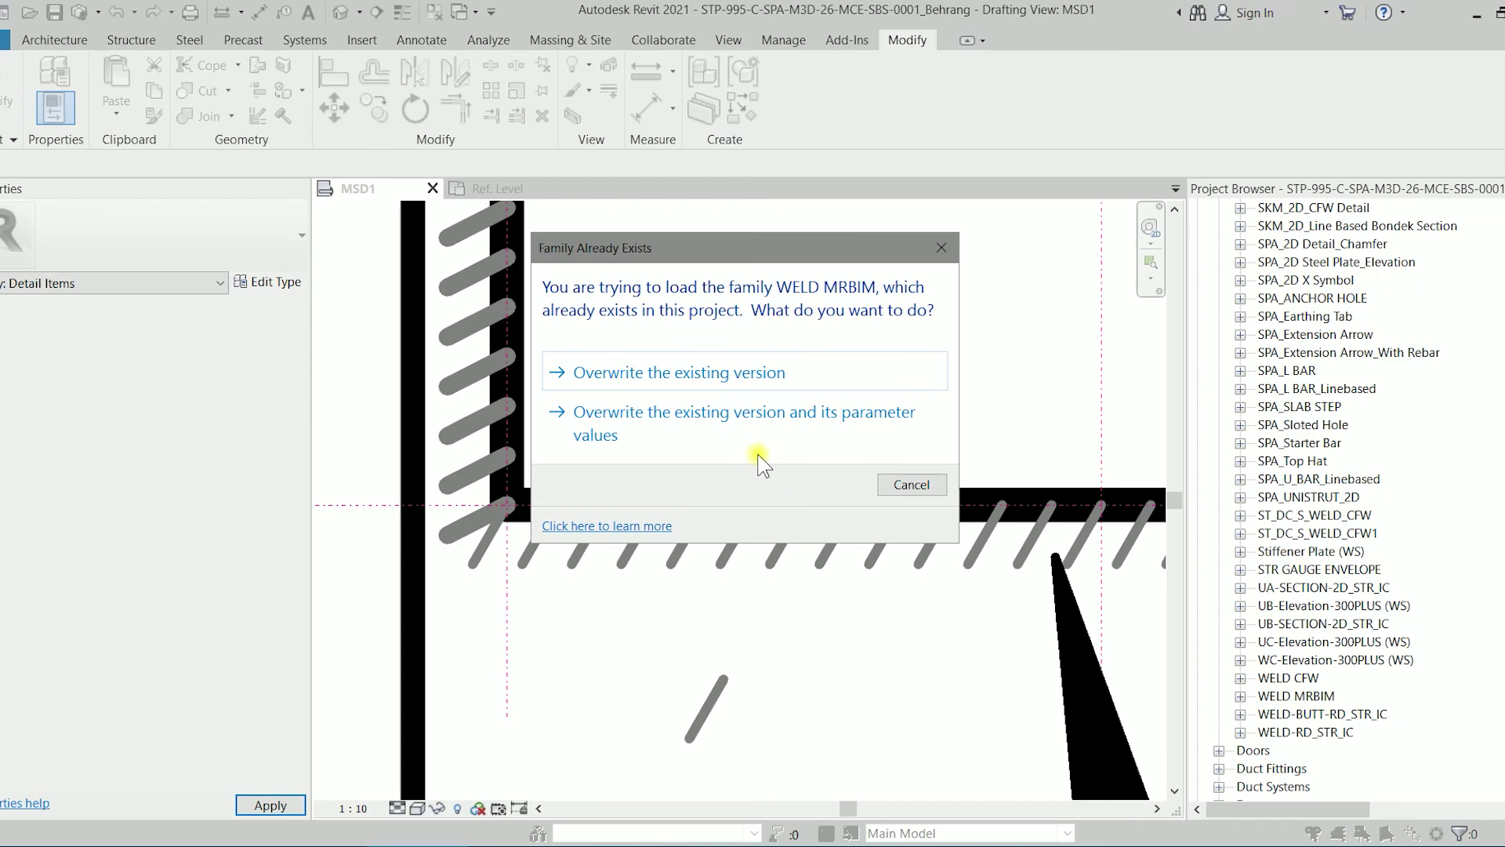
{"action": "left_click", "coordinate": [741, 372]}
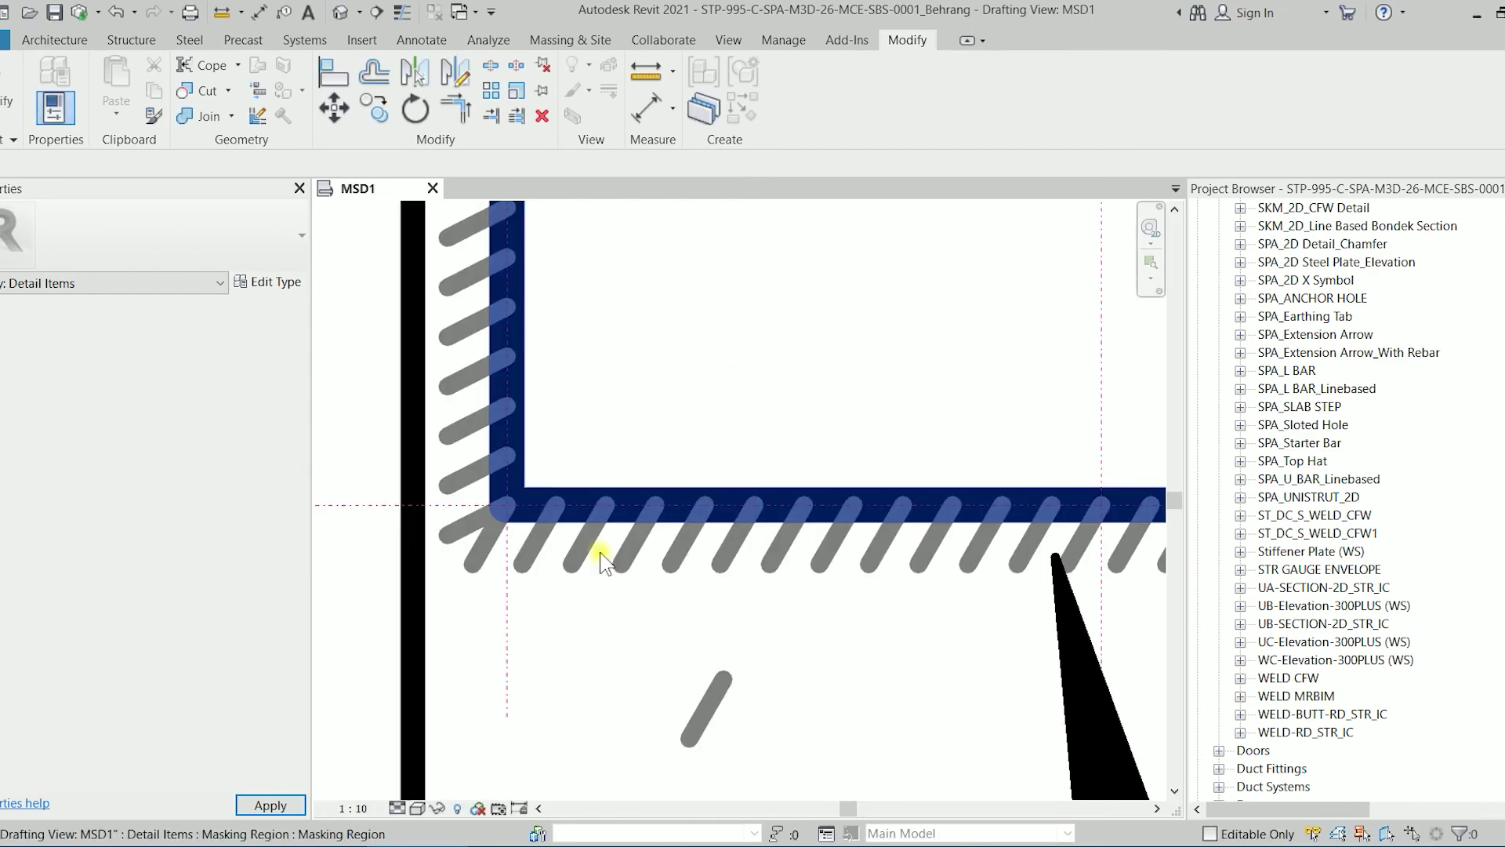
Step: Delete the single WELD MRBIM instance below the web plate
{"action": "scroll", "coordinate": [706, 666], "scroll_direction": "down", "scroll_amount": 5}
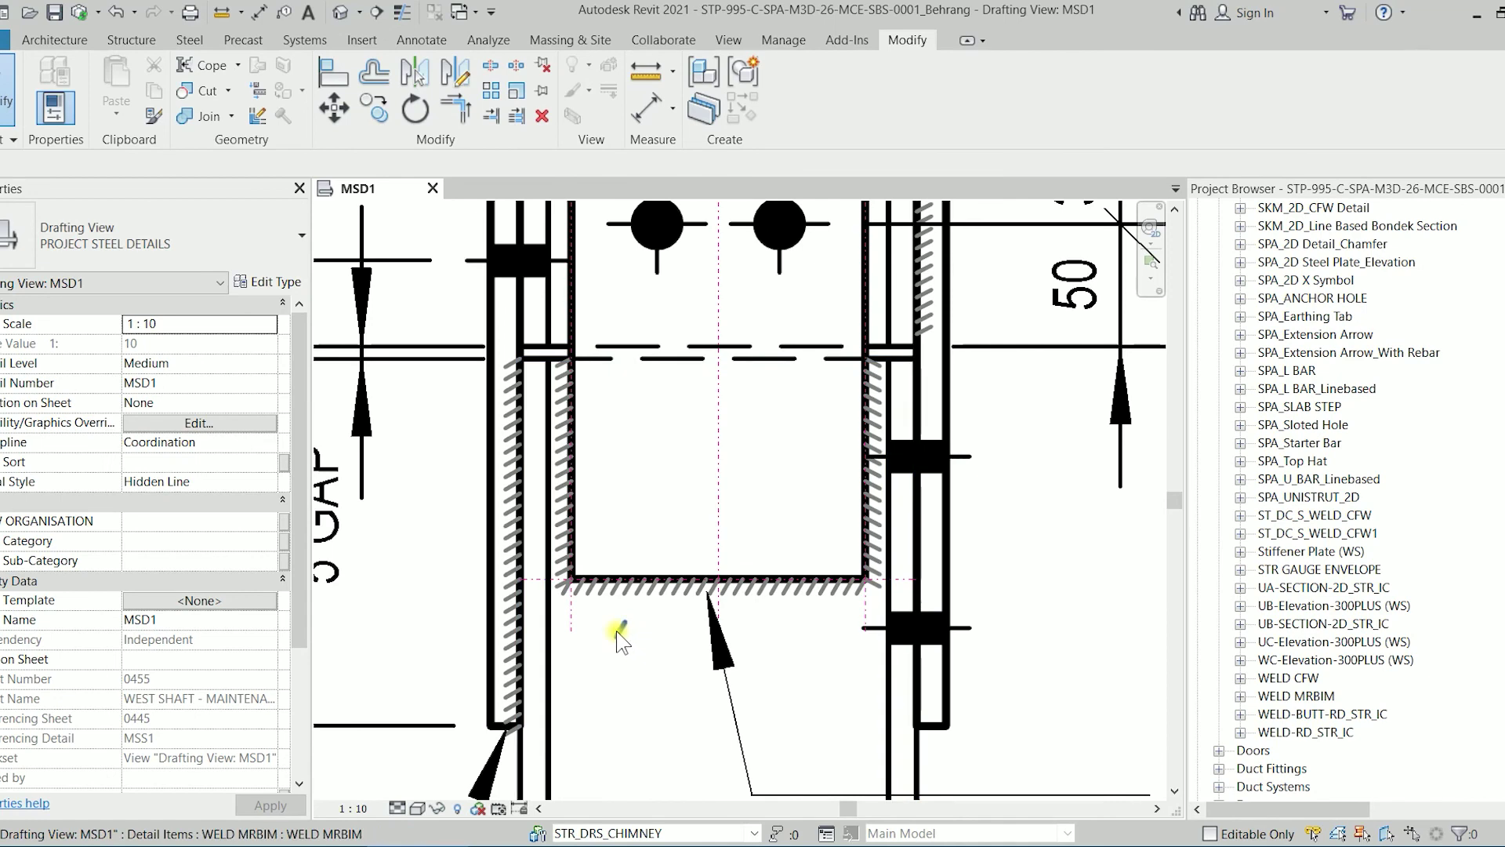
{"action": "left_click", "coordinate": [618, 633]}
{"action": "key", "text": "Escape"}
Step: Draw another WELD 2 repeating detail horizontally below the web plate, about 105 mm long, with its weld strokes flipped to the opposite side
{"action": "left_click", "coordinate": [633, 591]}
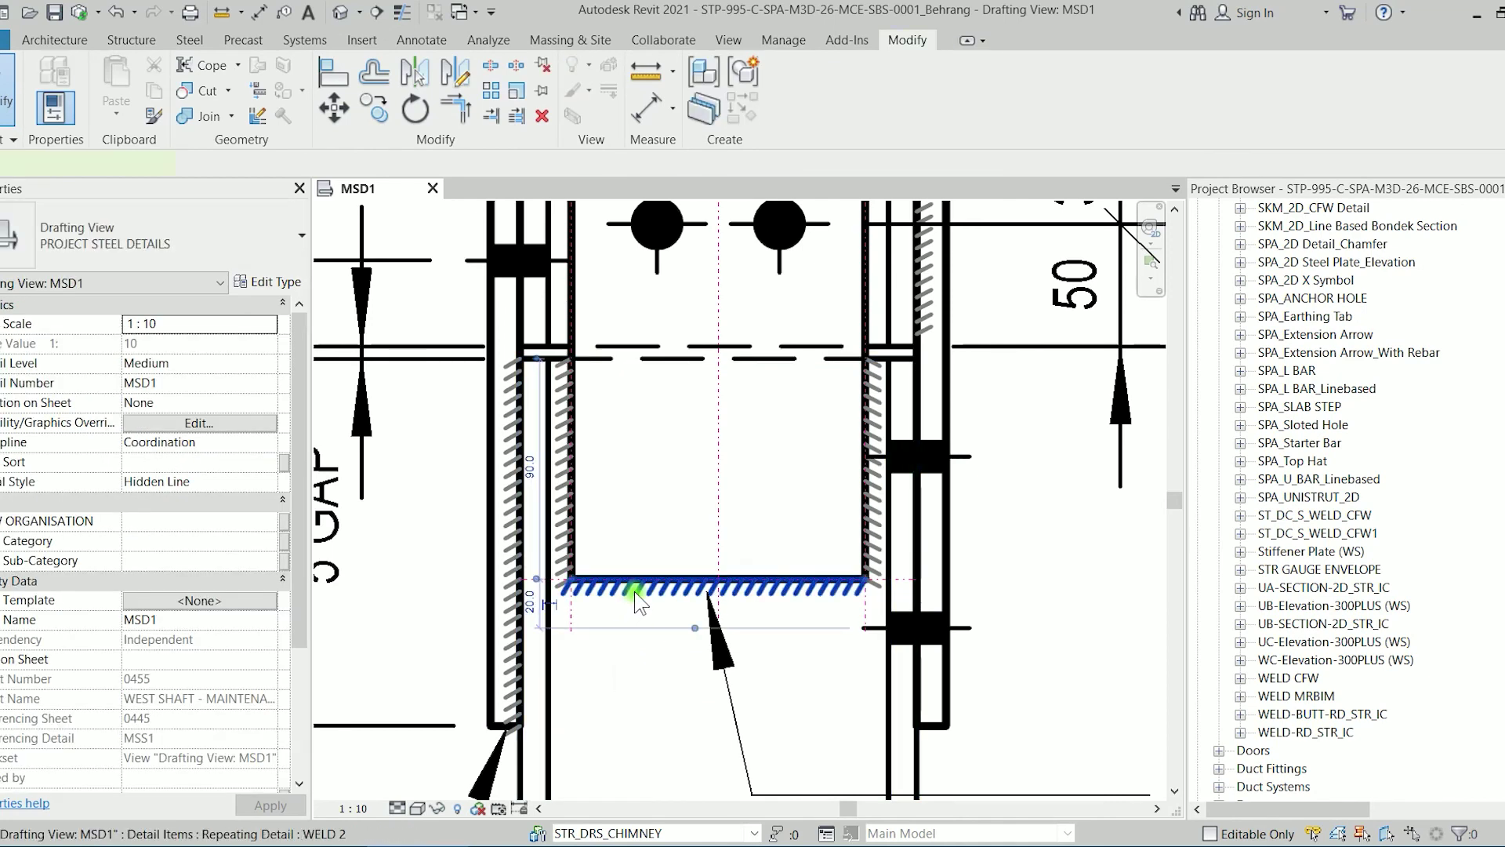
{"action": "key", "text": "c"}
{"action": "key", "text": "s"}
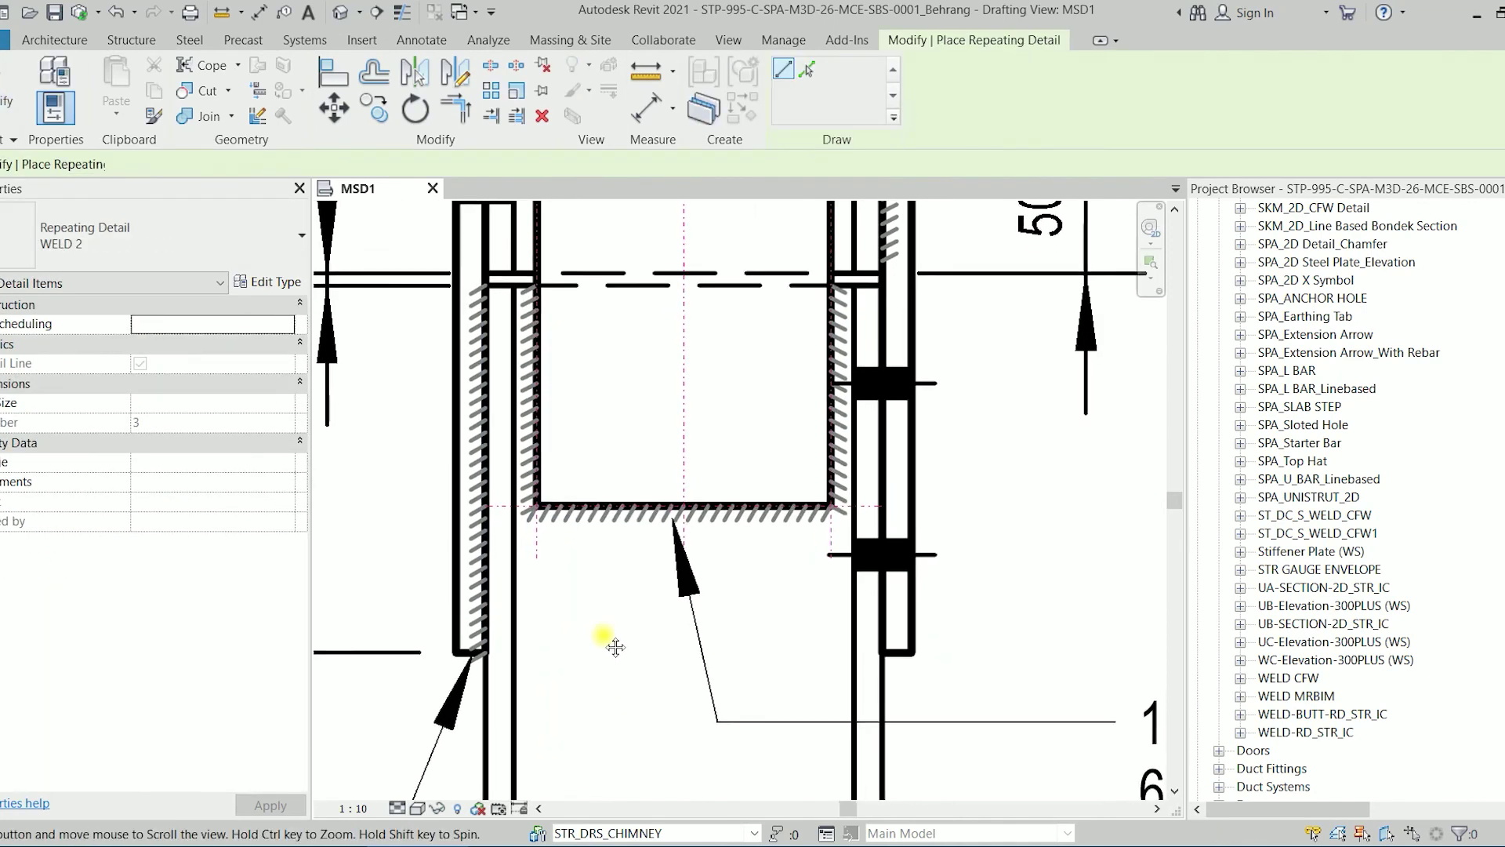
{"action": "scroll", "coordinate": [604, 638], "scroll_direction": "up", "scroll_amount": 2}
{"action": "left_click", "coordinate": [545, 720]}
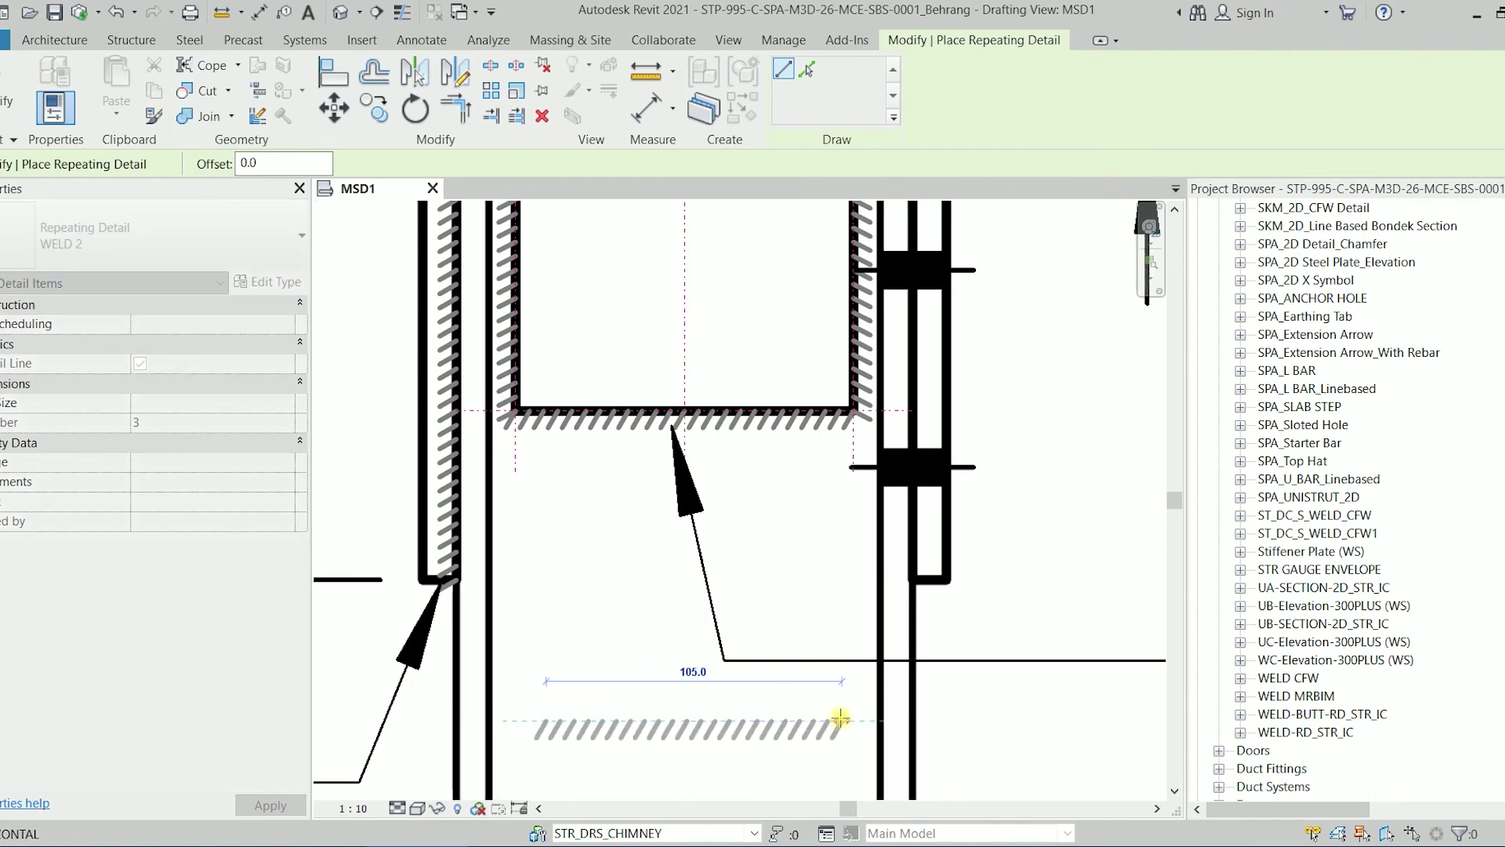
{"action": "key", "text": "space"}
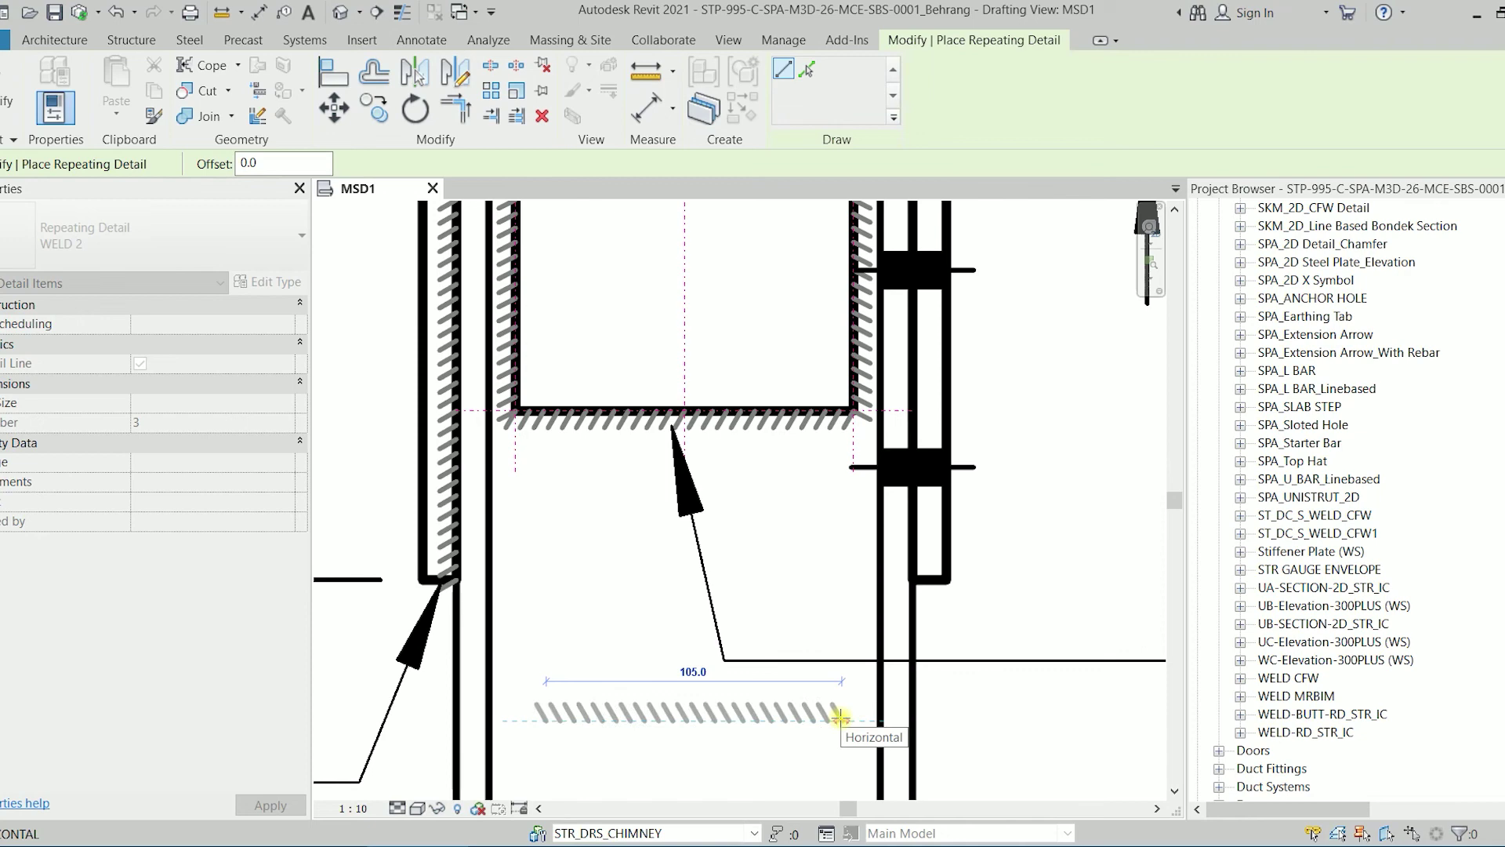